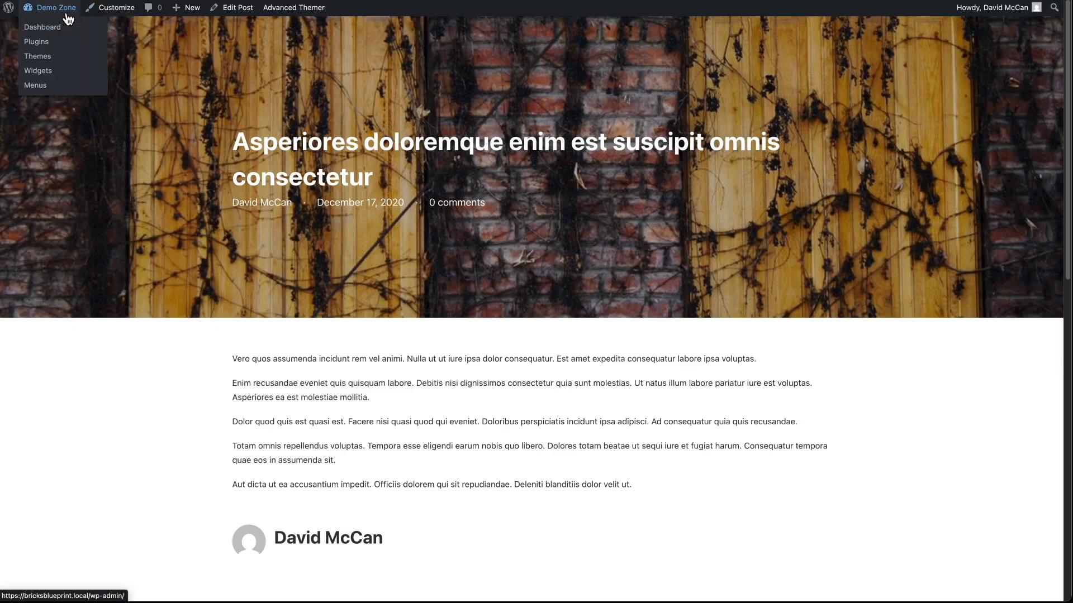
Go to the site's admin dashboard and view the list of existing pages.
left_click(60, 20)
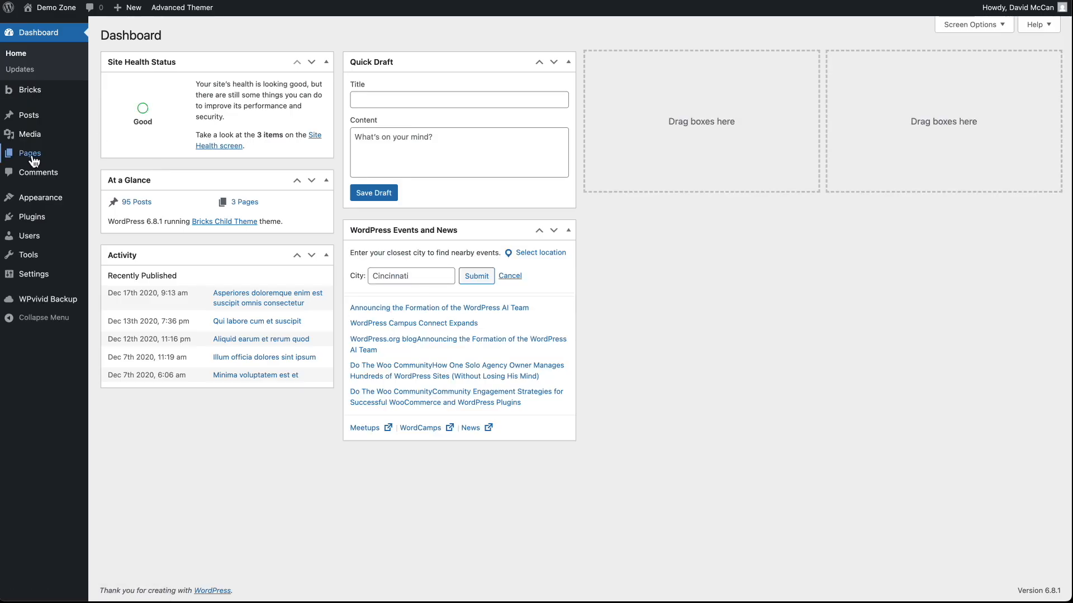
left_click(32, 160)
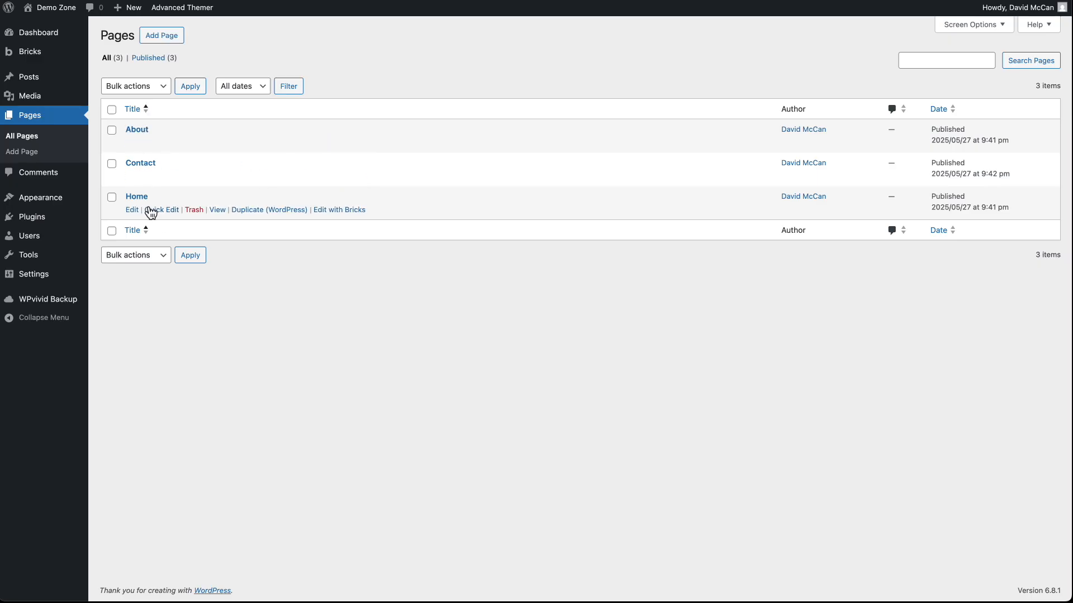
Create a new WordPress navigation menu named "main".
mouse_move(39, 205)
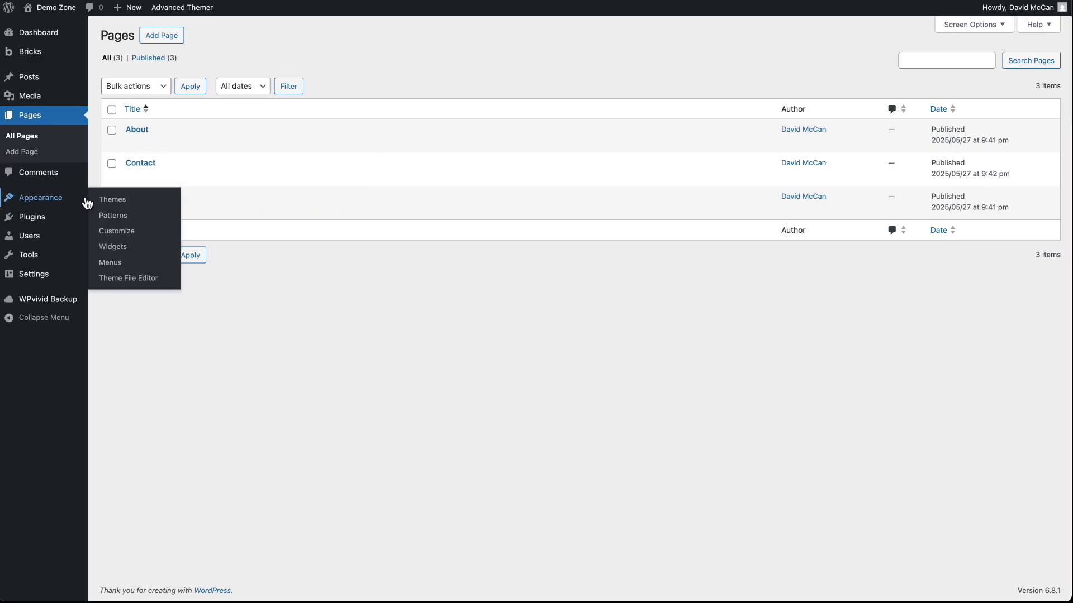
left_click(111, 264)
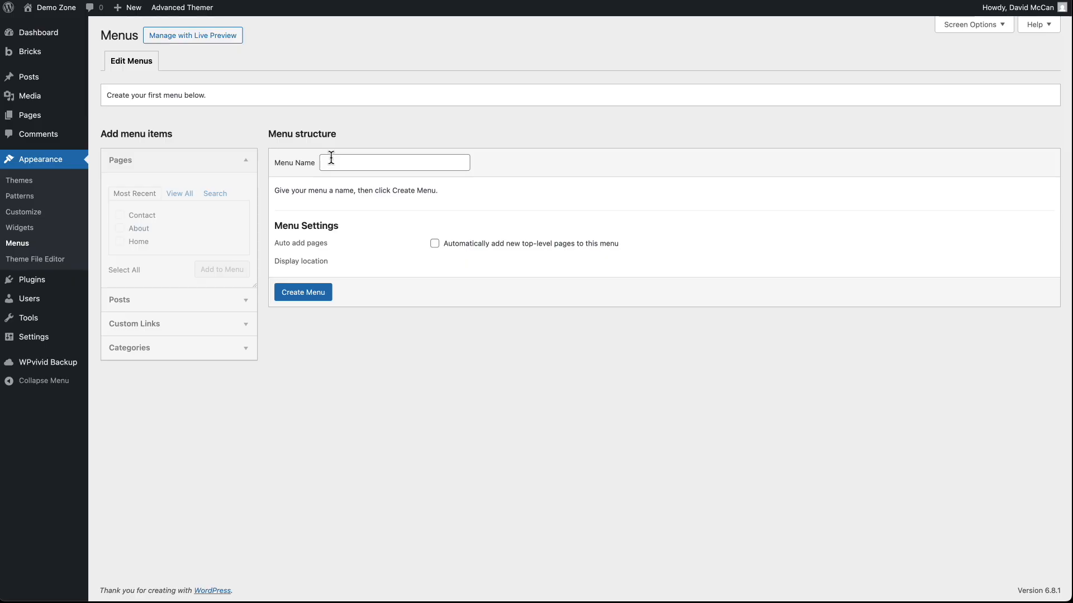
left_click(330, 159)
type("main")
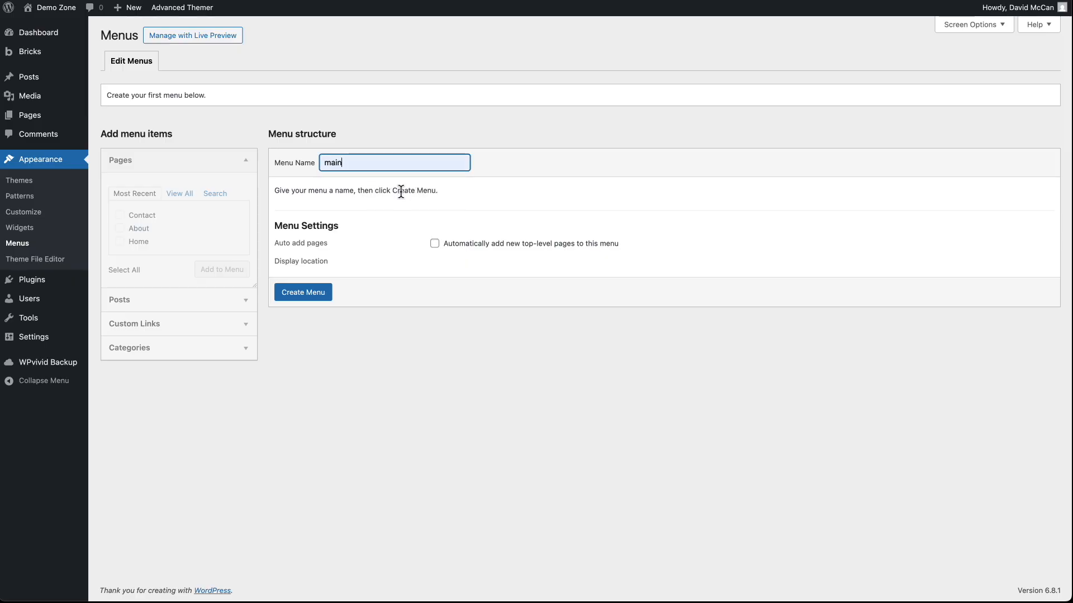
left_click(323, 291)
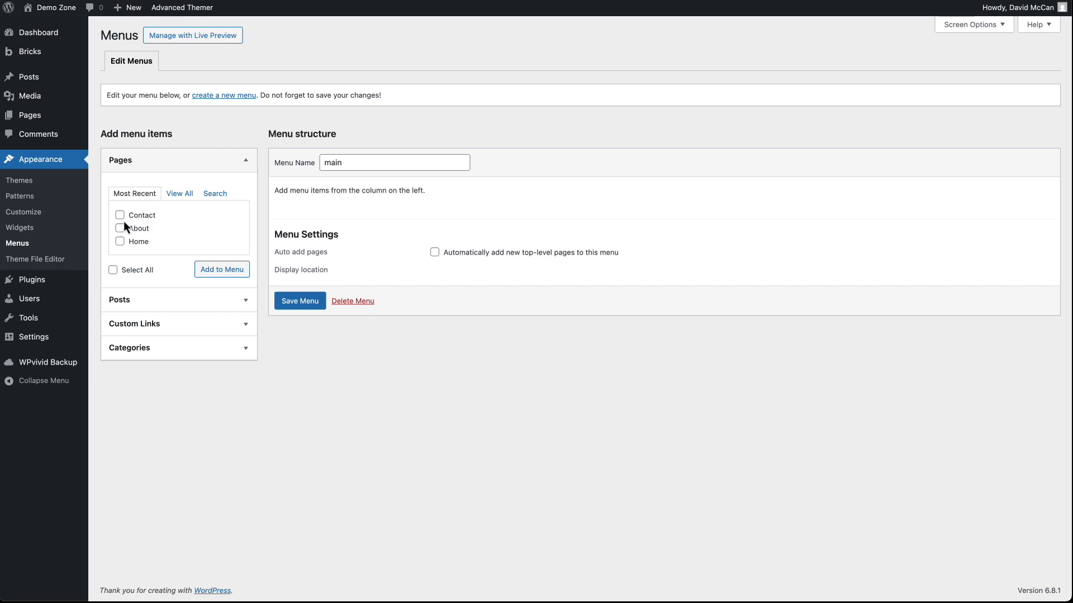
Add the Contact, About and Home pages to the main menu, place Home first and save the menu.
left_click(120, 215)
left_click(120, 228)
left_click(120, 242)
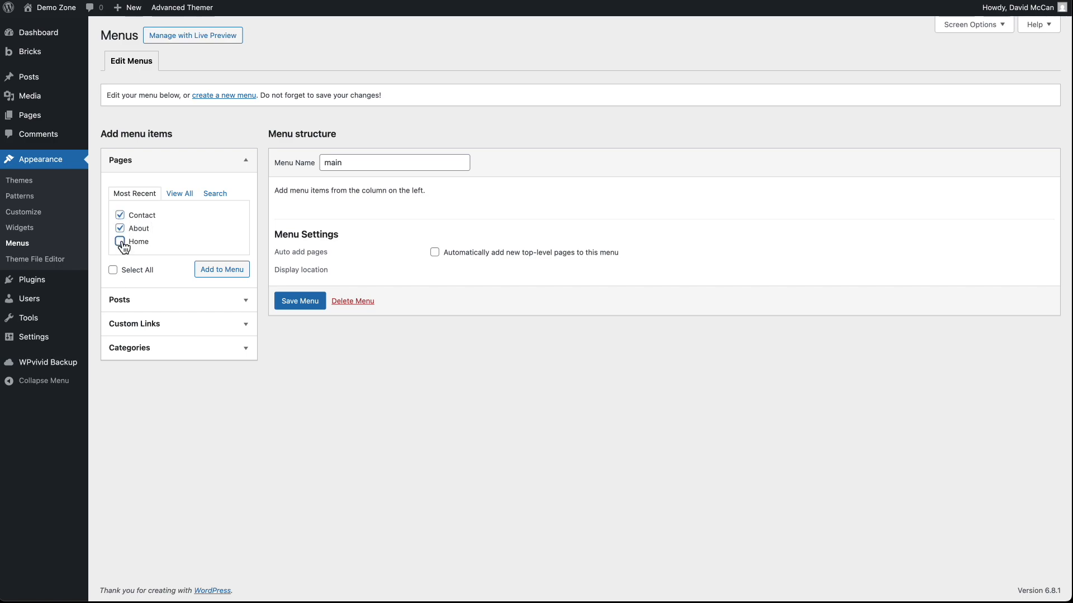
left_click(222, 270)
left_click_drag(319, 309, 313, 247)
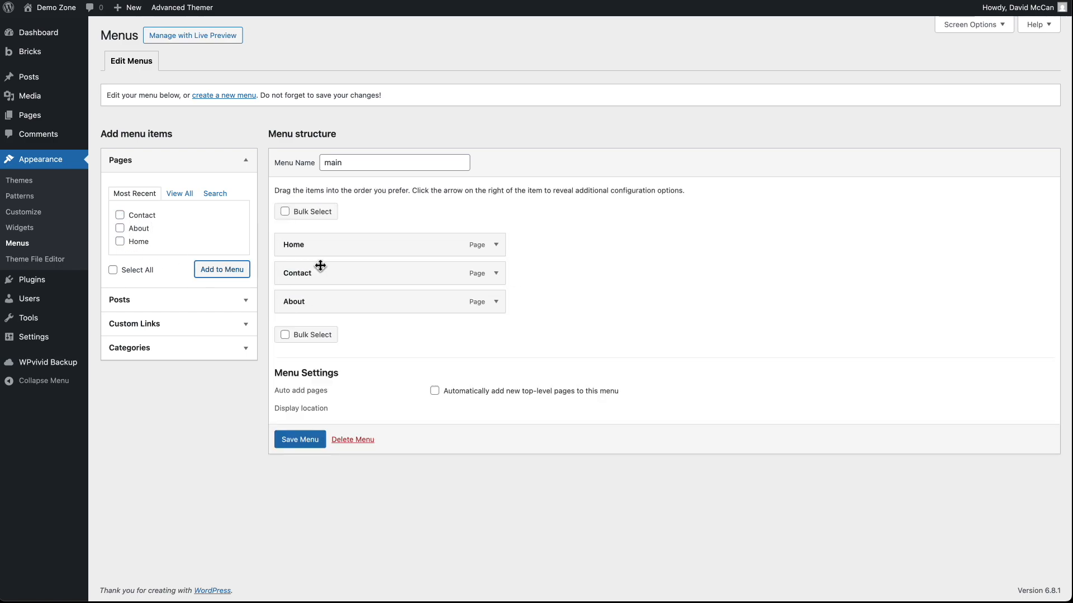
left_click(313, 440)
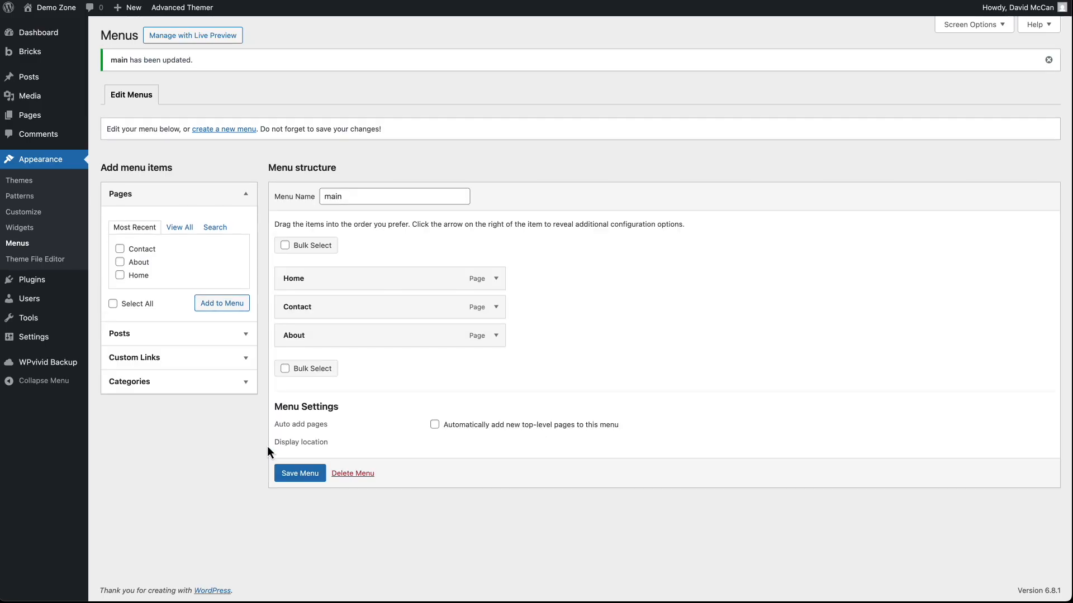
Examine the template options in the Bricks settings, including the remote templates source.
mouse_move(84, 85)
mouse_move(48, 52)
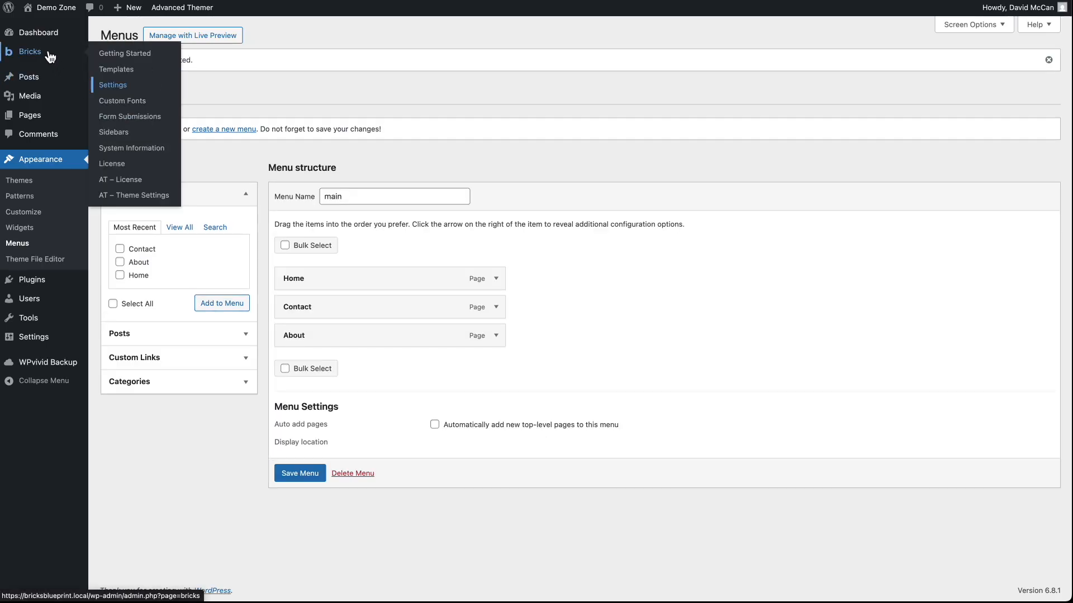
left_click(115, 87)
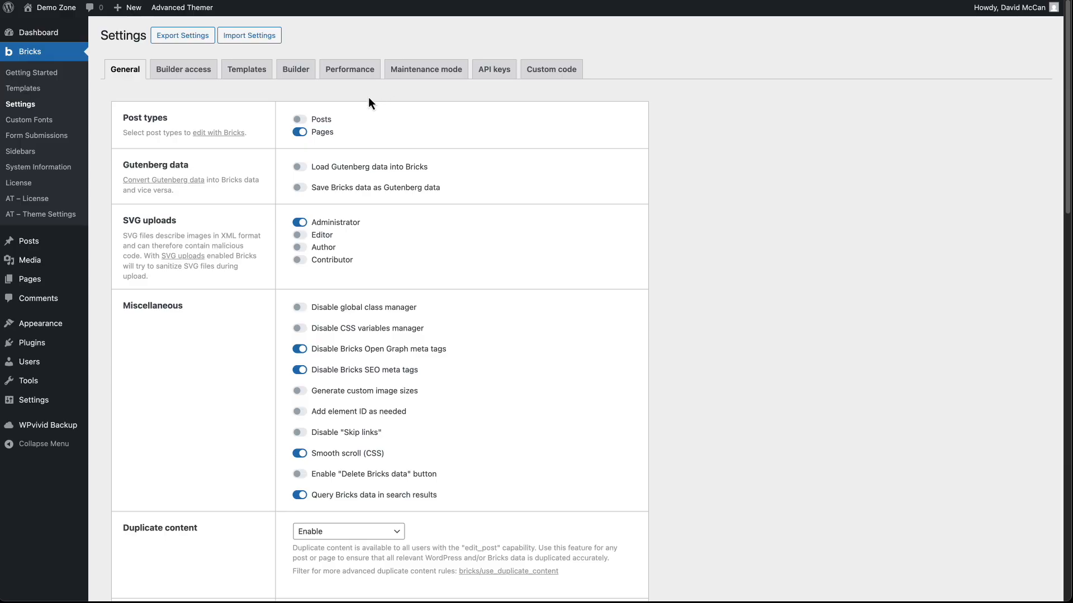
left_click(249, 76)
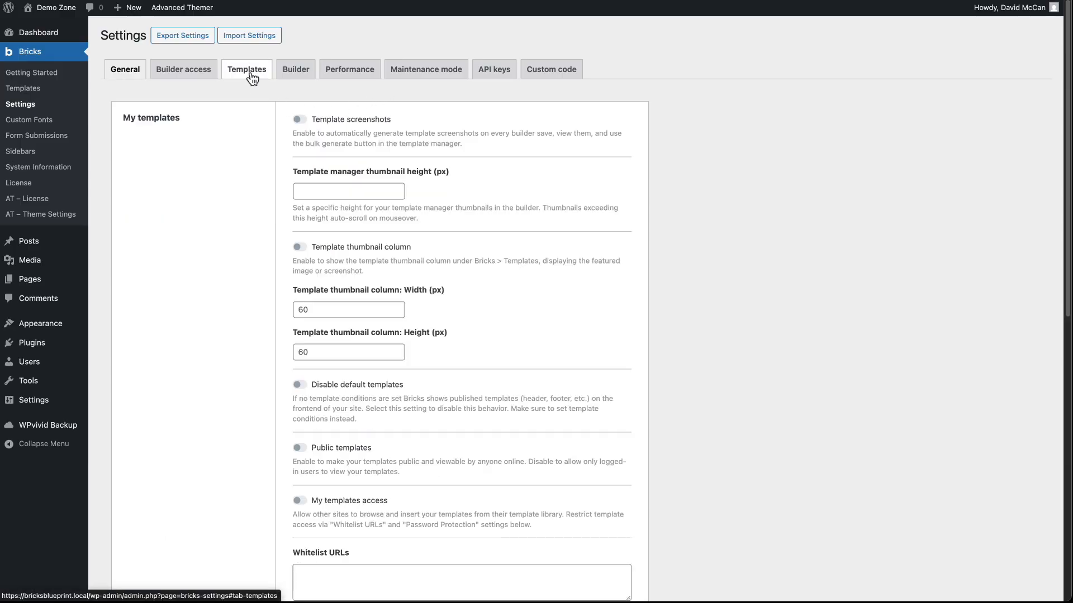
scroll(264, 120, "down", 10)
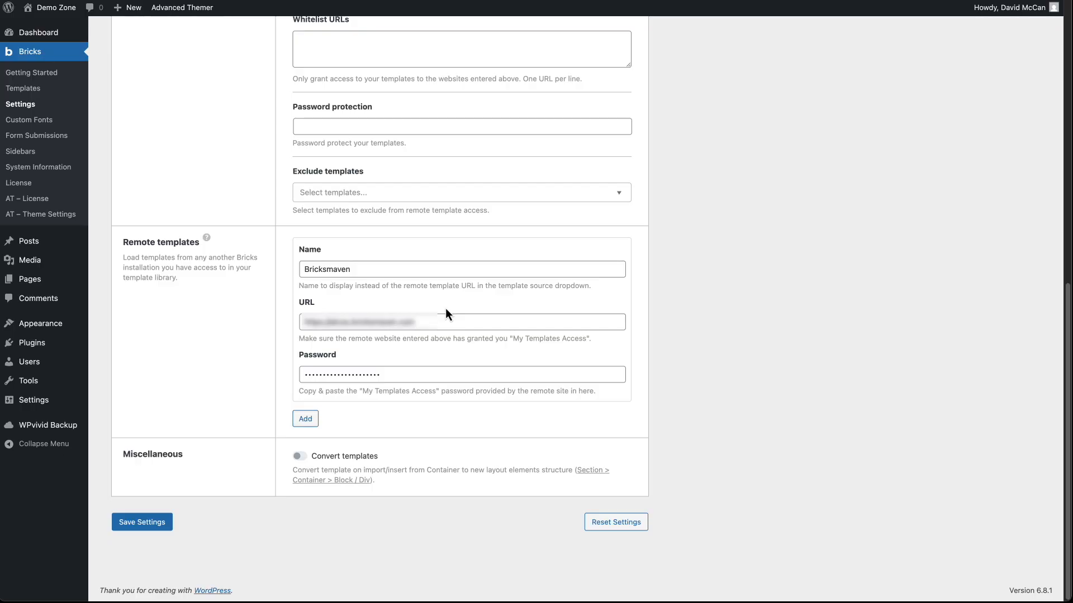
scroll(445, 307, "up", 10)
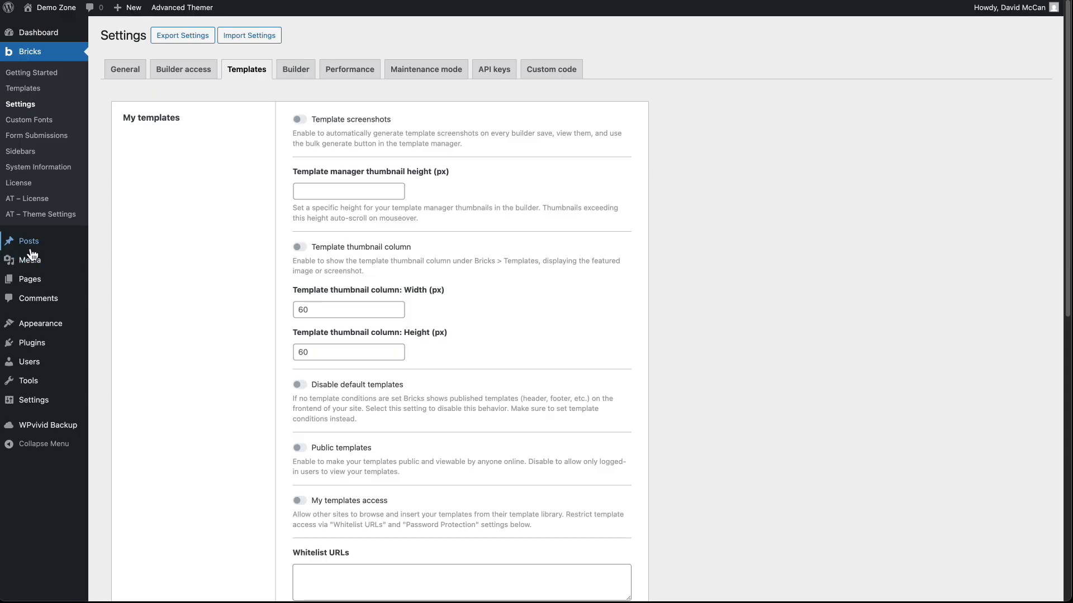
Disable Strict Editor View, AI and Extras in the Advanced Themer global settings and save.
left_click(47, 217)
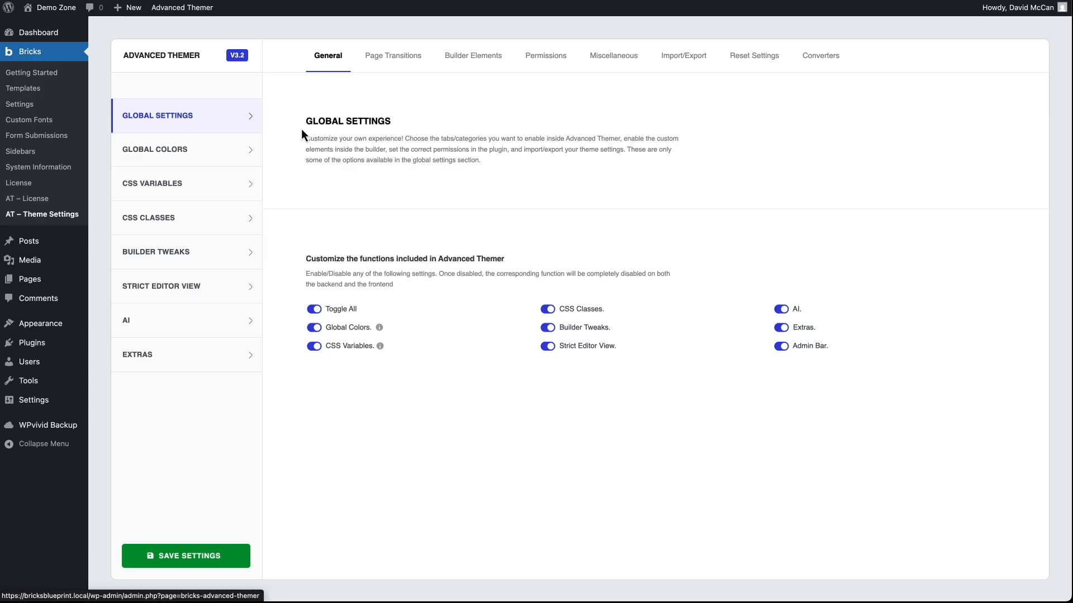
left_click(547, 347)
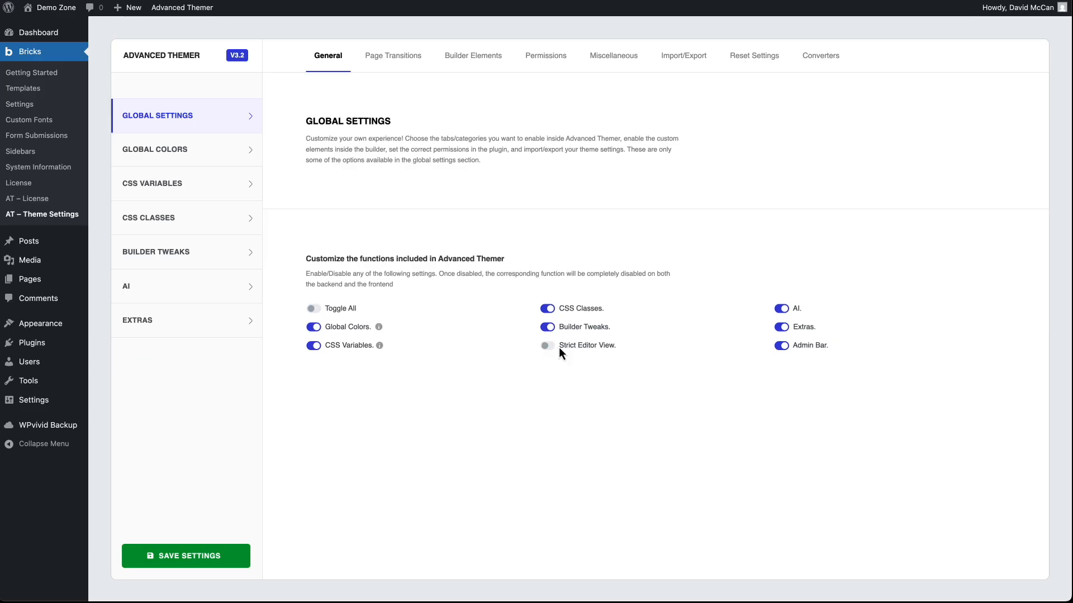
left_click(780, 309)
left_click(782, 329)
left_click(214, 557)
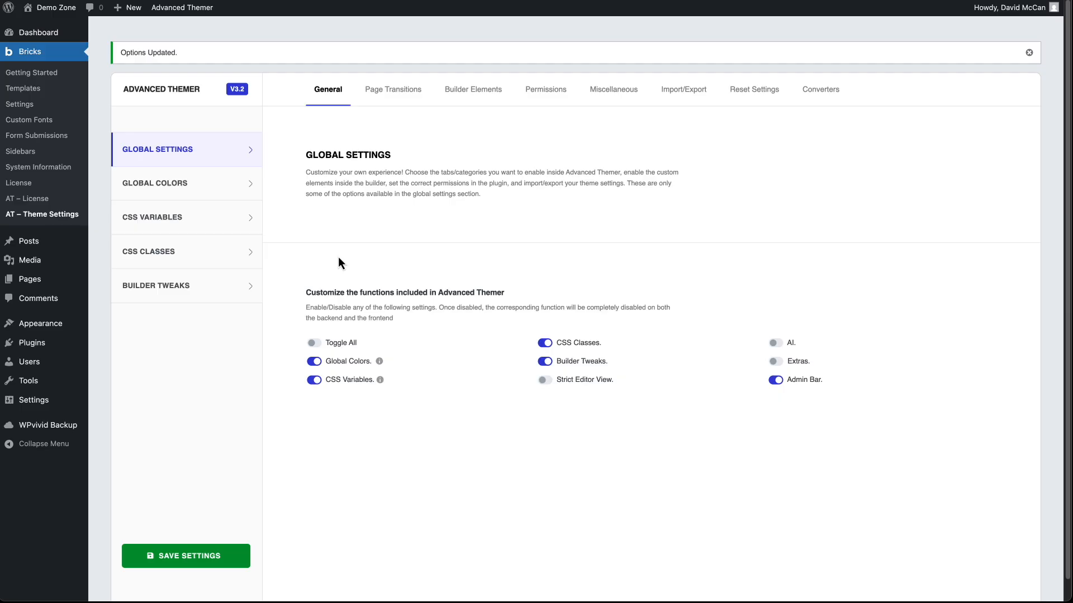
Enable the Theme Variables feature in Advanced Themer's CSS Variables settings and save.
left_click(208, 193)
left_click(210, 224)
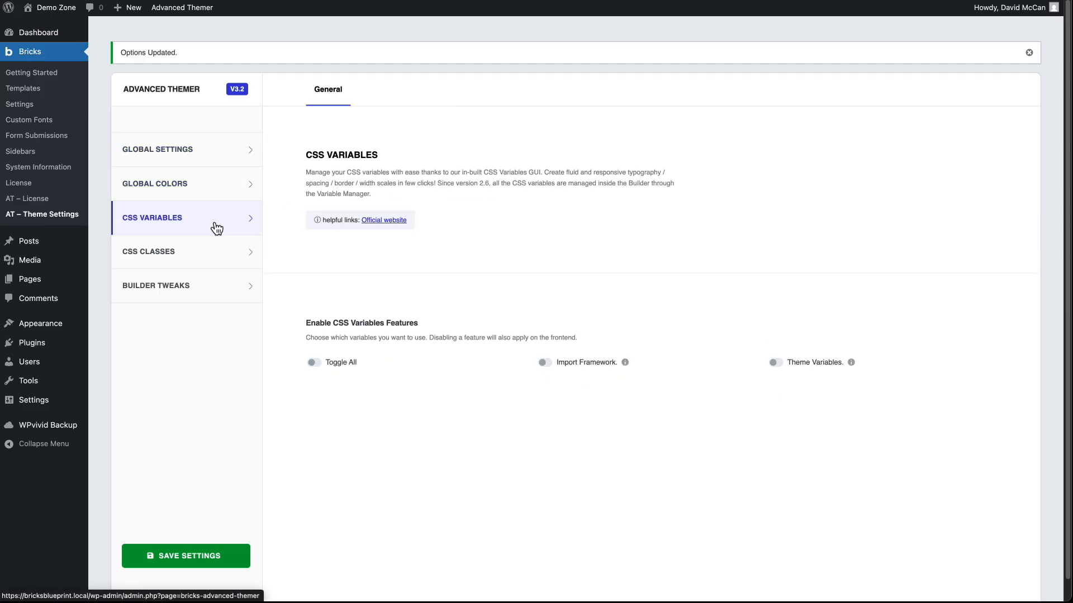
left_click(775, 363)
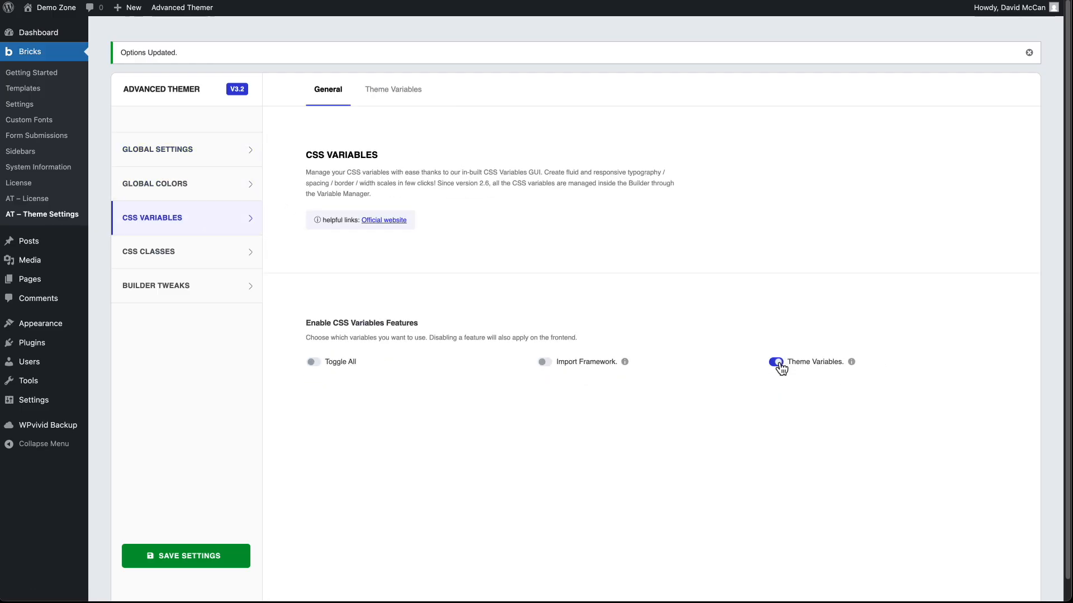
left_click(195, 555)
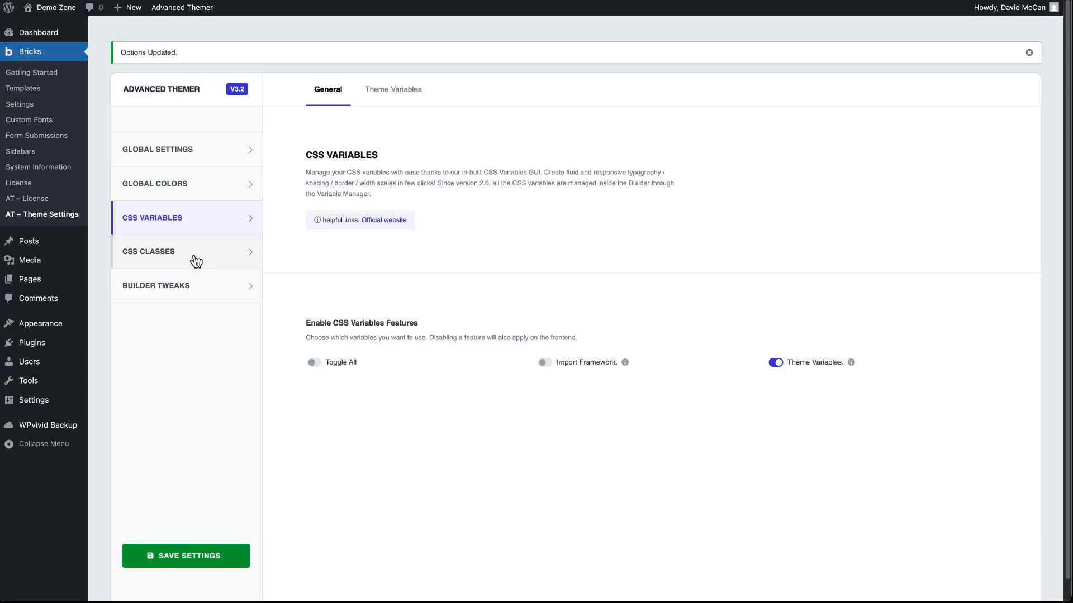
Review Advanced Themer's CSS Classes and Builder Tweaks settings.
left_click(195, 261)
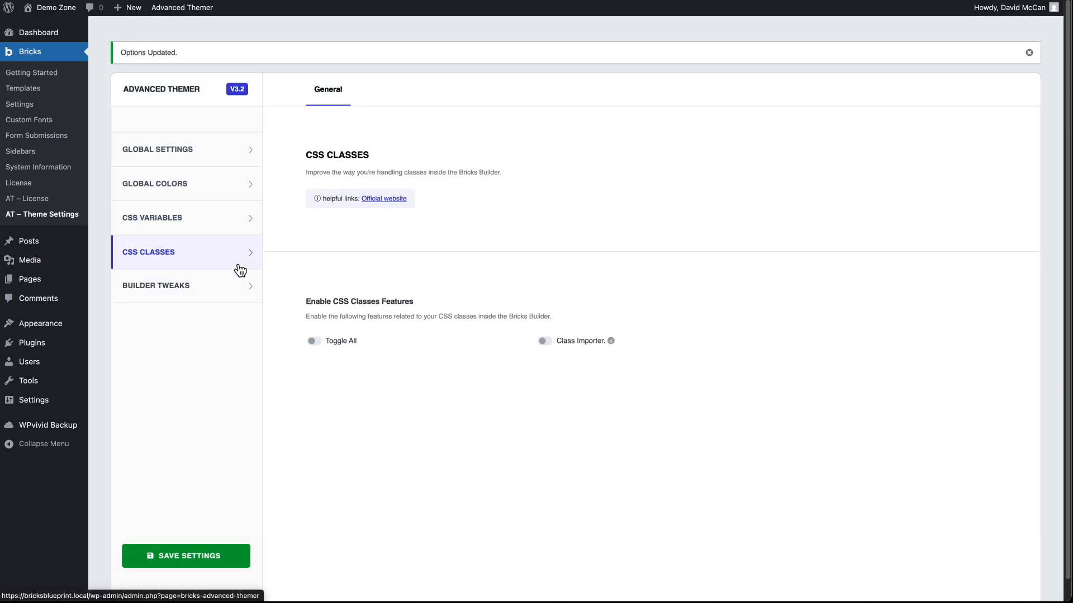
left_click(171, 288)
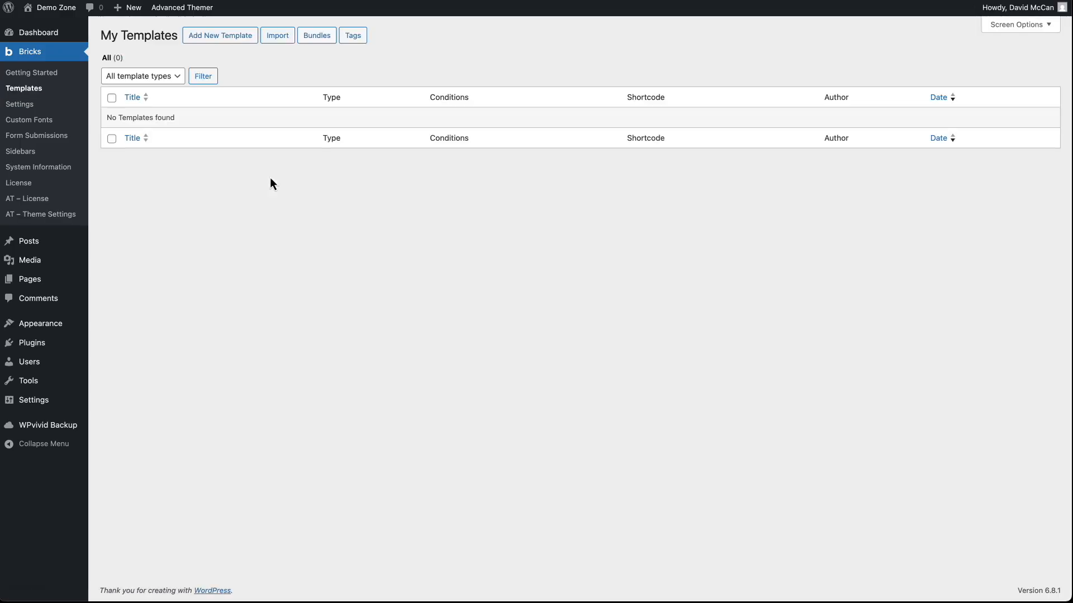
Create a new Bricks template titled "Site Header" with the Header template type and publish it.
left_click(213, 37)
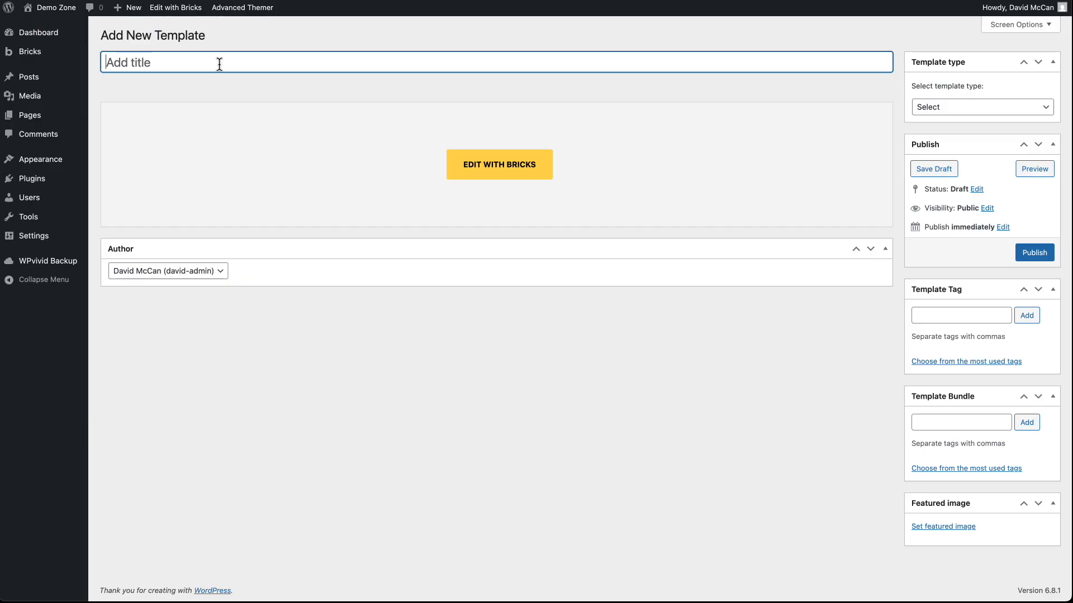
type("Site Header")
left_click(961, 104)
left_click(960, 121)
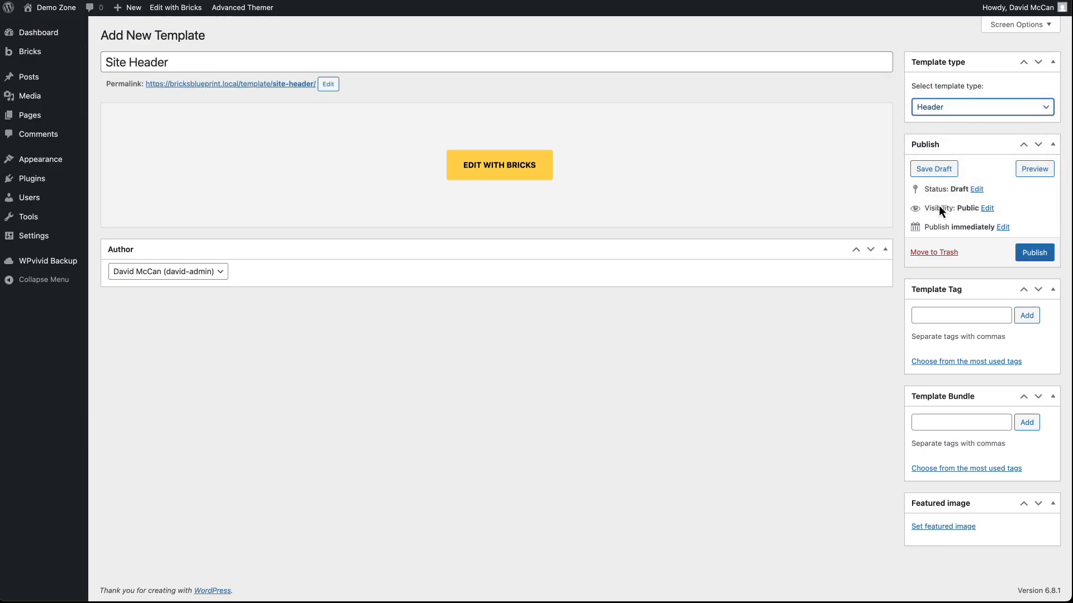
left_click(1034, 253)
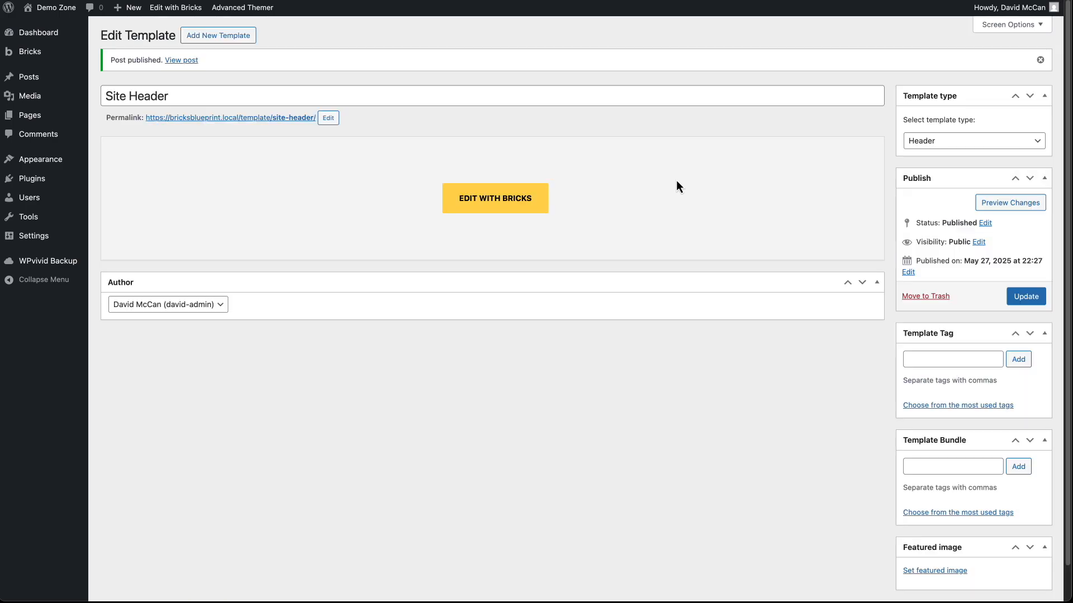
Edit the Site Header template with Bricks and bring up the AT Framework manager.
left_click(495, 201)
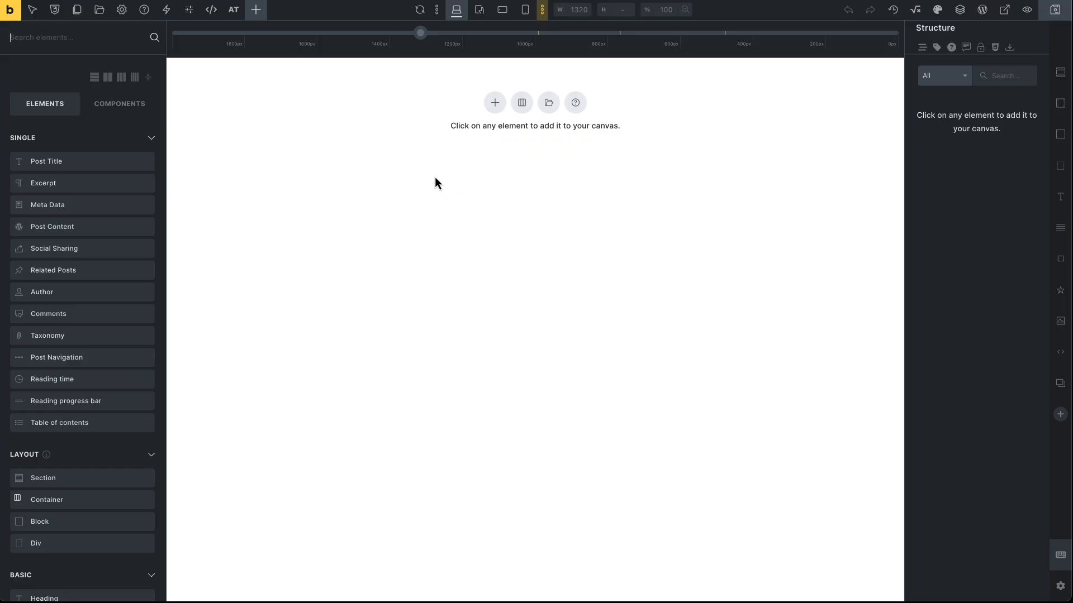
left_click(233, 11)
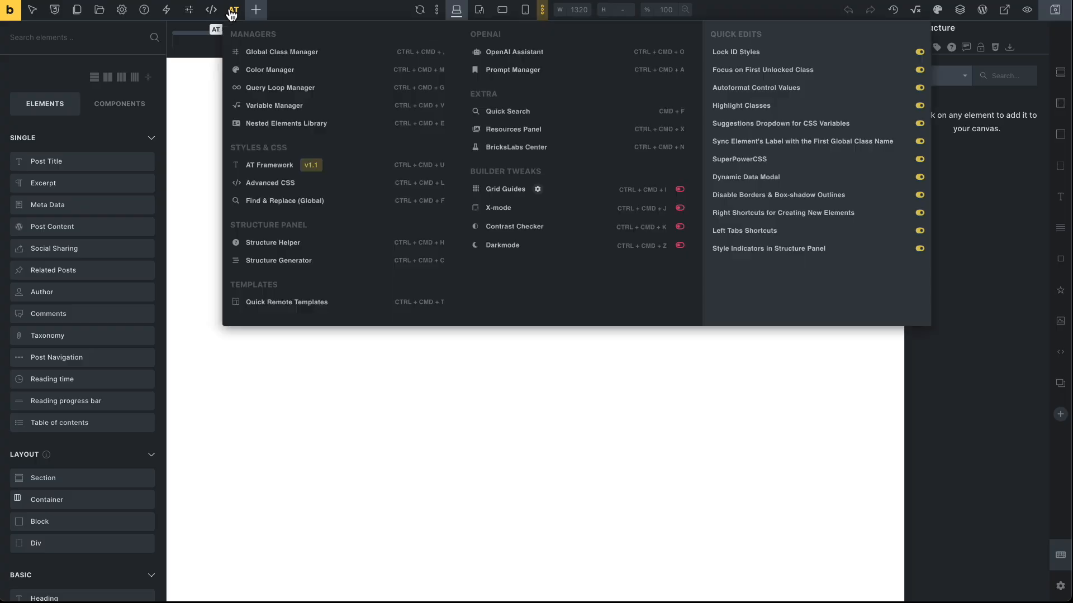
left_click(272, 167)
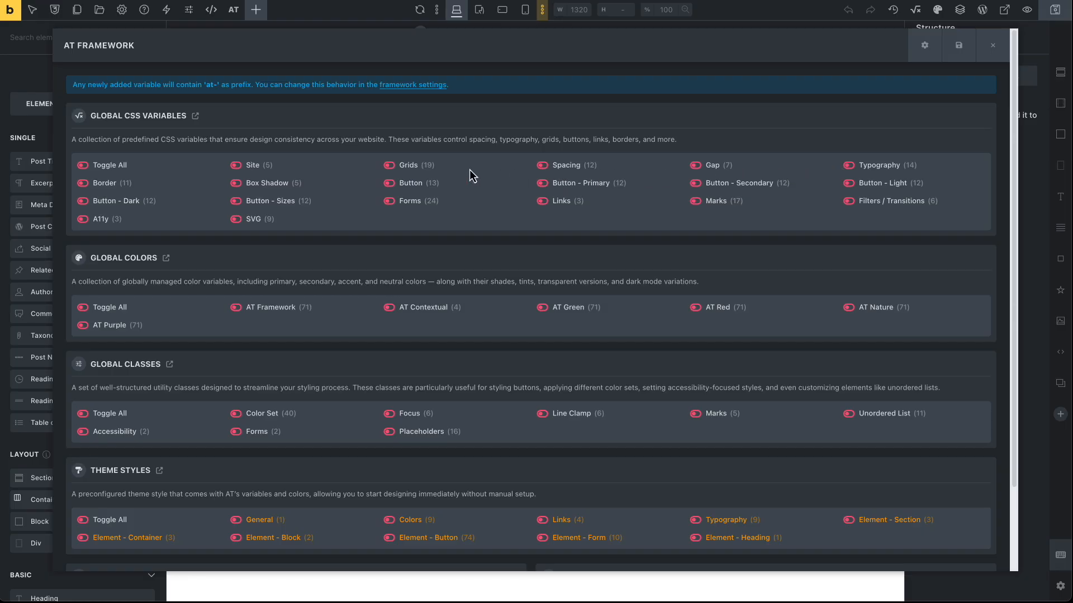
Enable all global CSS variables, the AT Framework color palette and all global classes in the AT Framework.
left_click(84, 165)
scroll(202, 200, "down", 1)
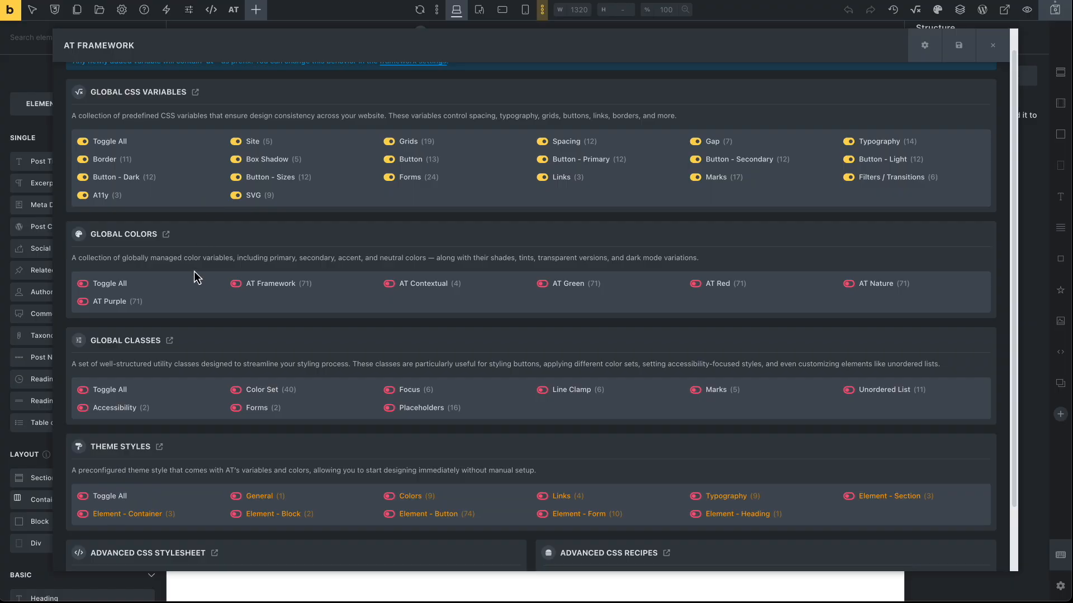
left_click(241, 289)
scroll(337, 343, "down", 1)
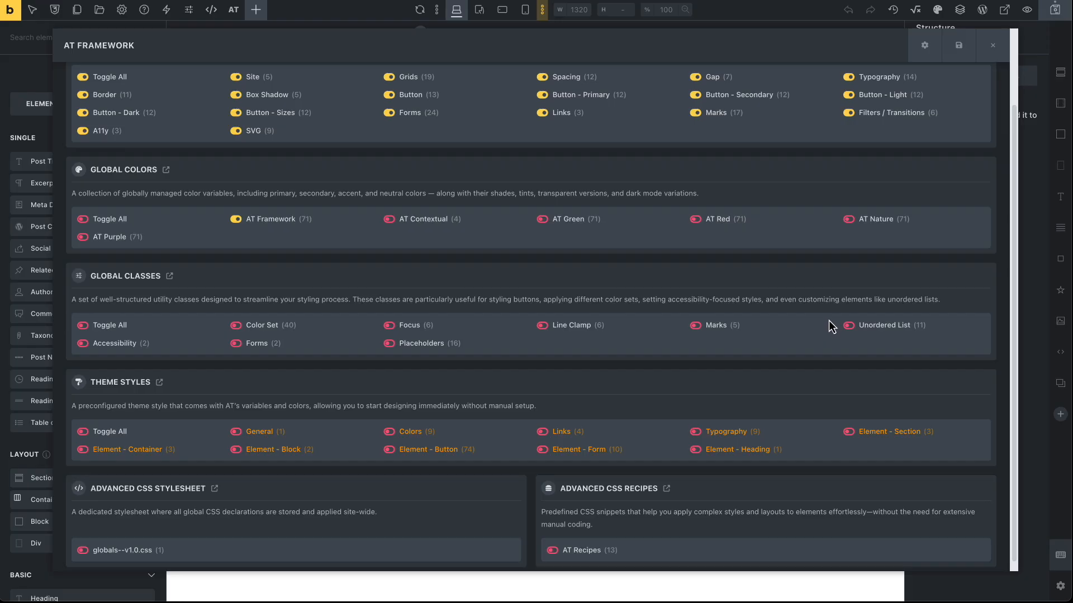
left_click(84, 326)
Enable all theme styles, the globals--v1.0.css stylesheet and AT Recipes, save the framework selection and close it.
scroll(151, 330, "down", 1)
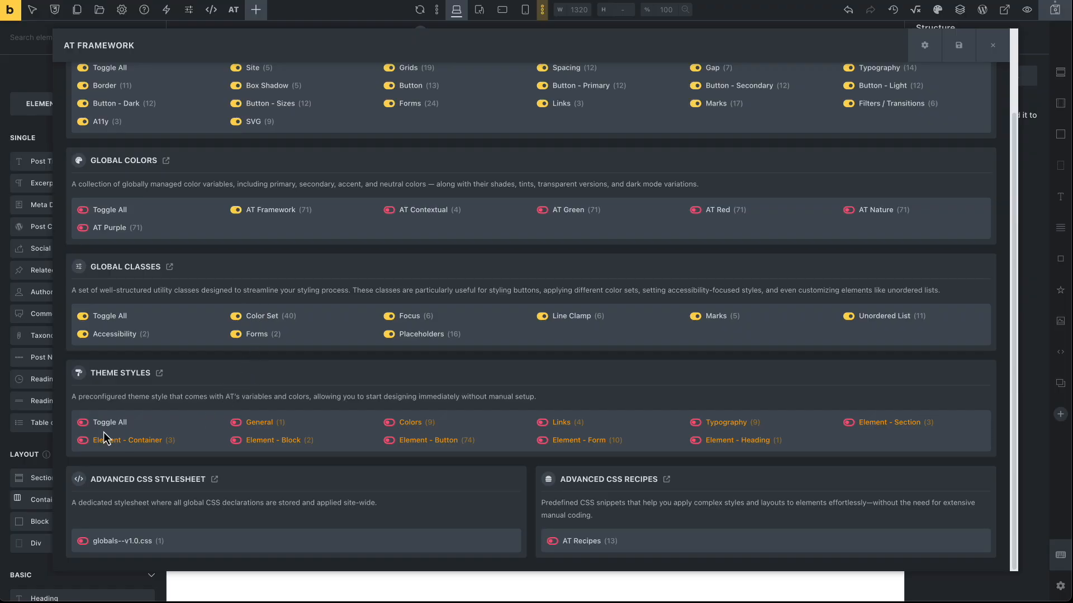
left_click(88, 427)
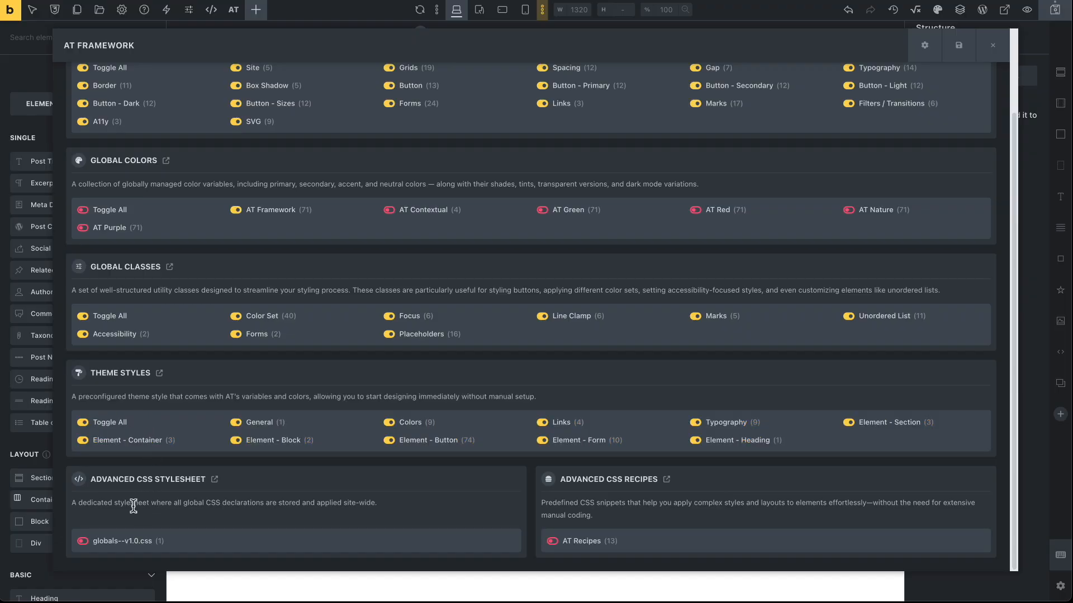
left_click(92, 542)
left_click(553, 541)
left_click(958, 50)
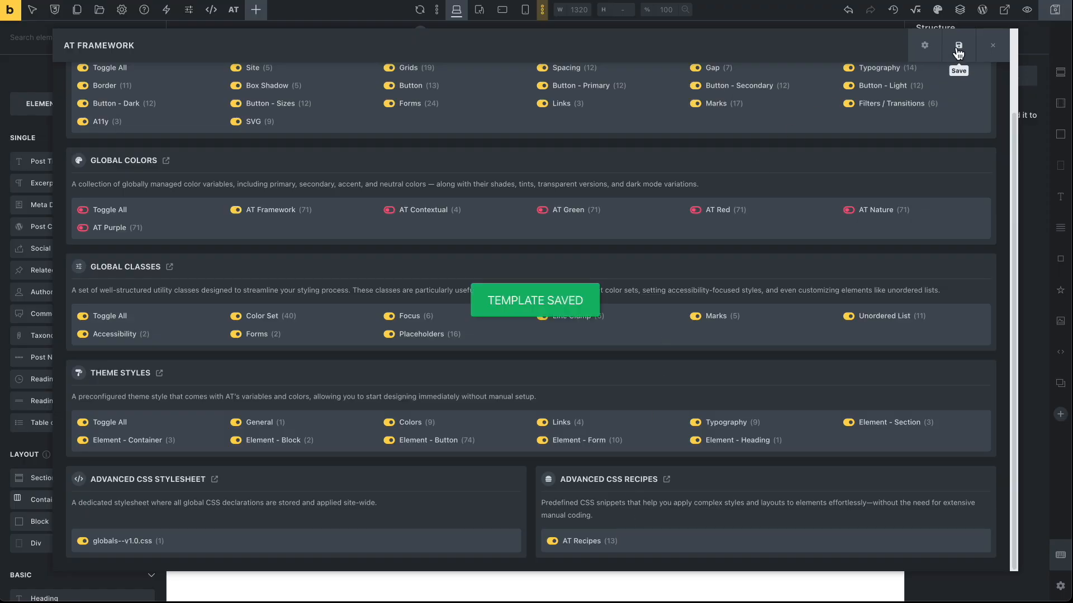
left_click(993, 45)
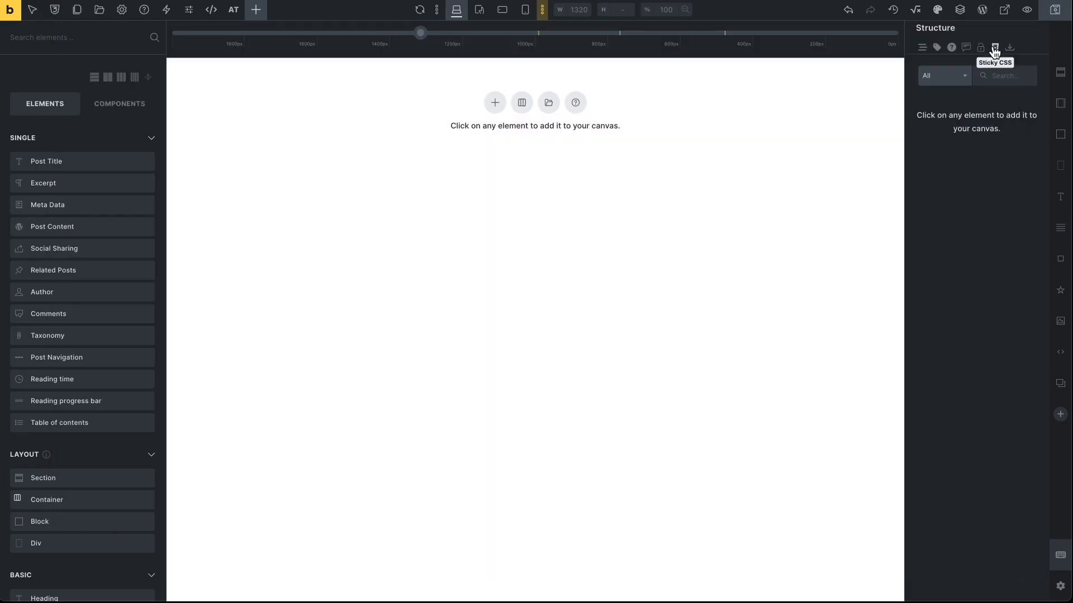
Review the AT Framework theme style categories and the global classes in the class manager.
left_click(124, 15)
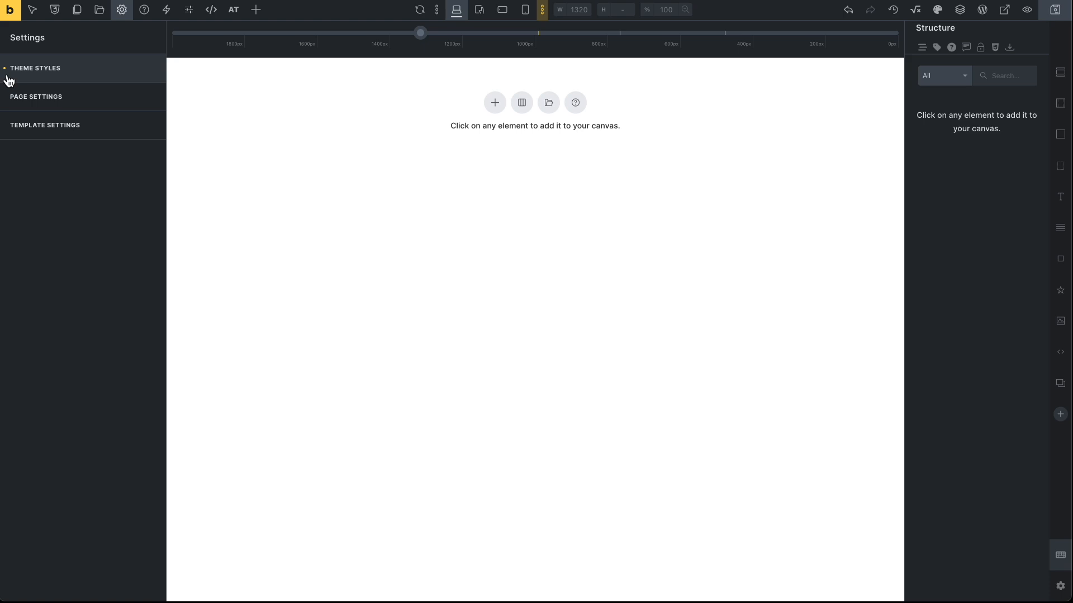
left_click(43, 74)
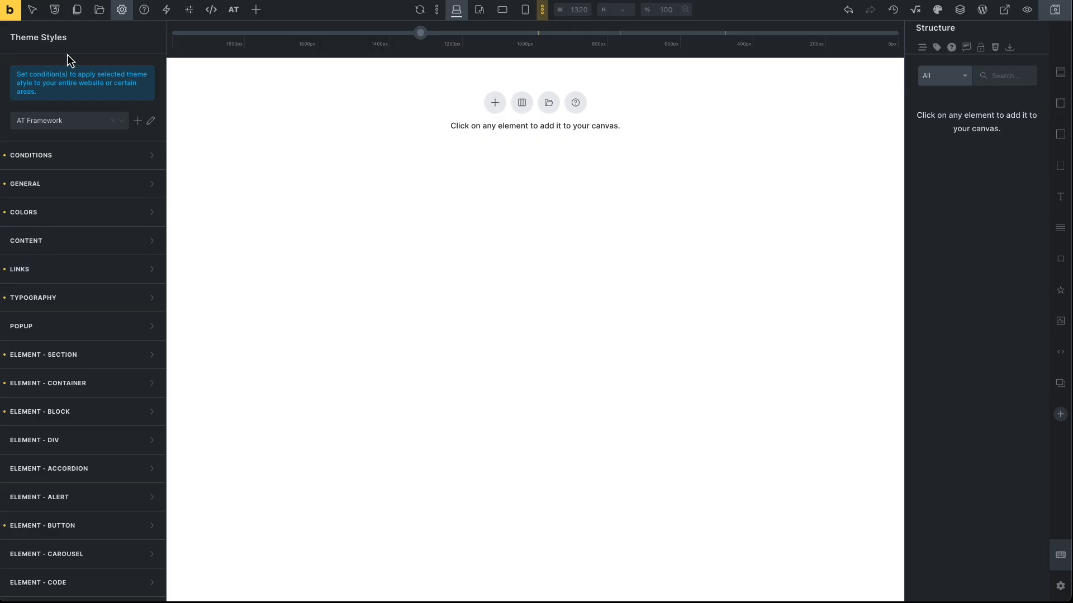
left_click(56, 12)
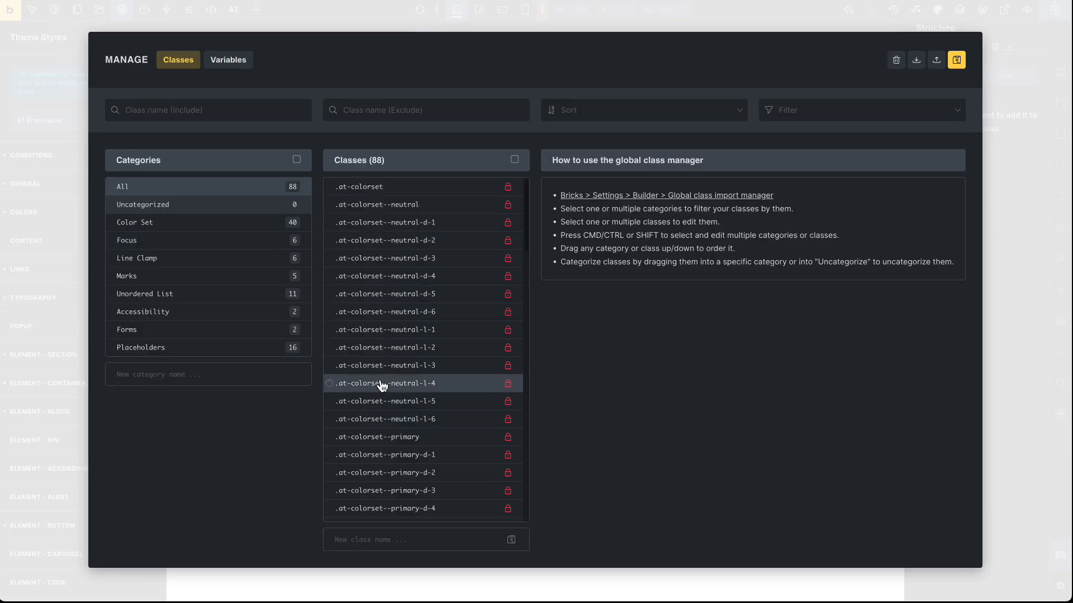
scroll(374, 333, "down", 2)
scroll(377, 334, "up", 2)
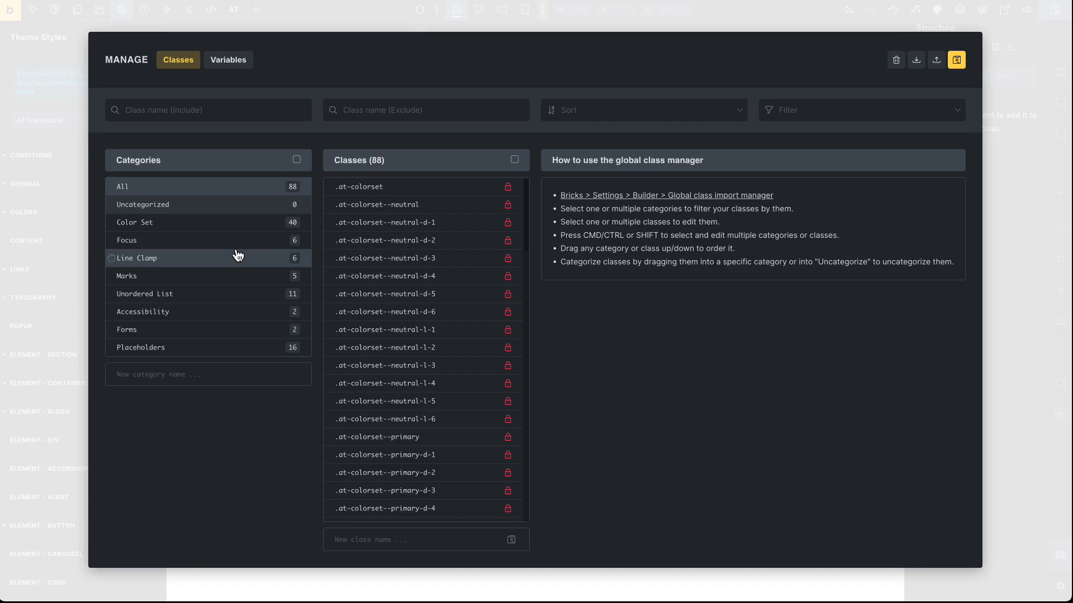
left_click(294, 16)
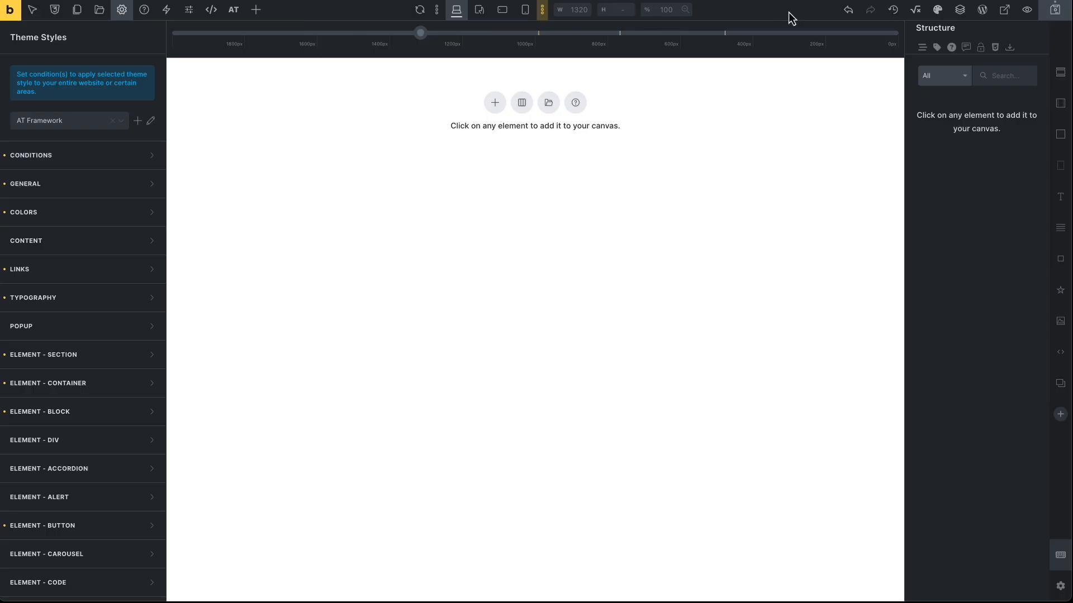
Set the at-site-box-max-width global variable to 1366px, save it to the database and close the CSS Variable Manager.
left_click(915, 11)
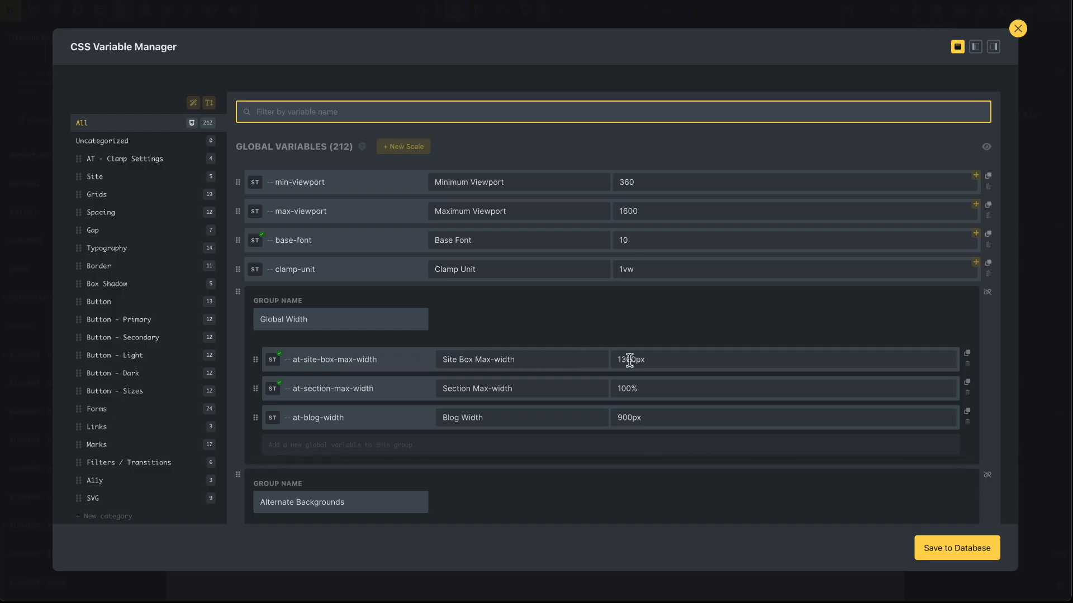
left_click_drag(625, 359, 635, 360)
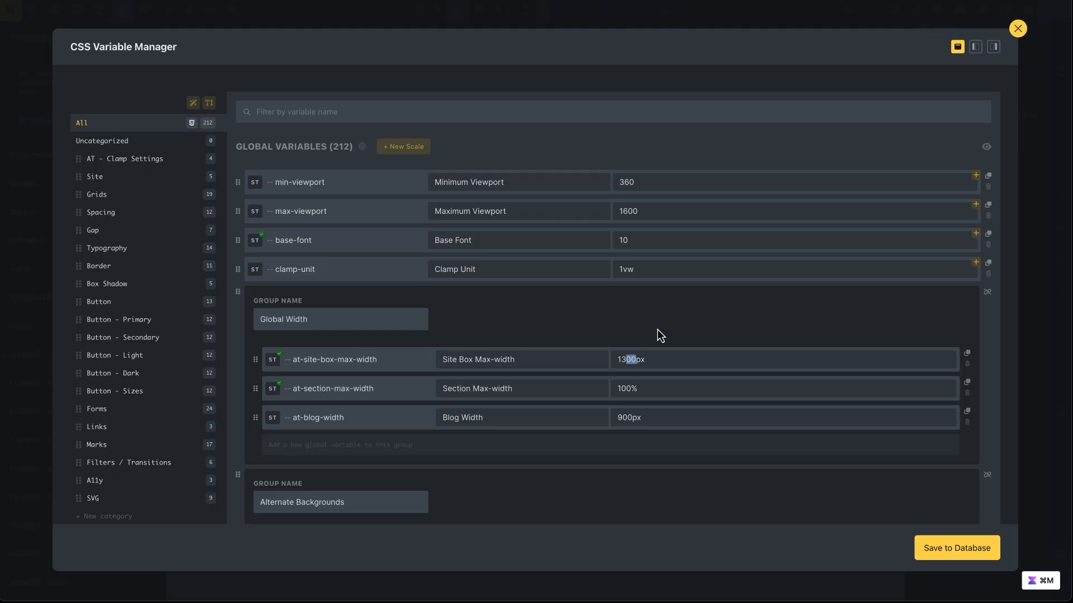
type("66")
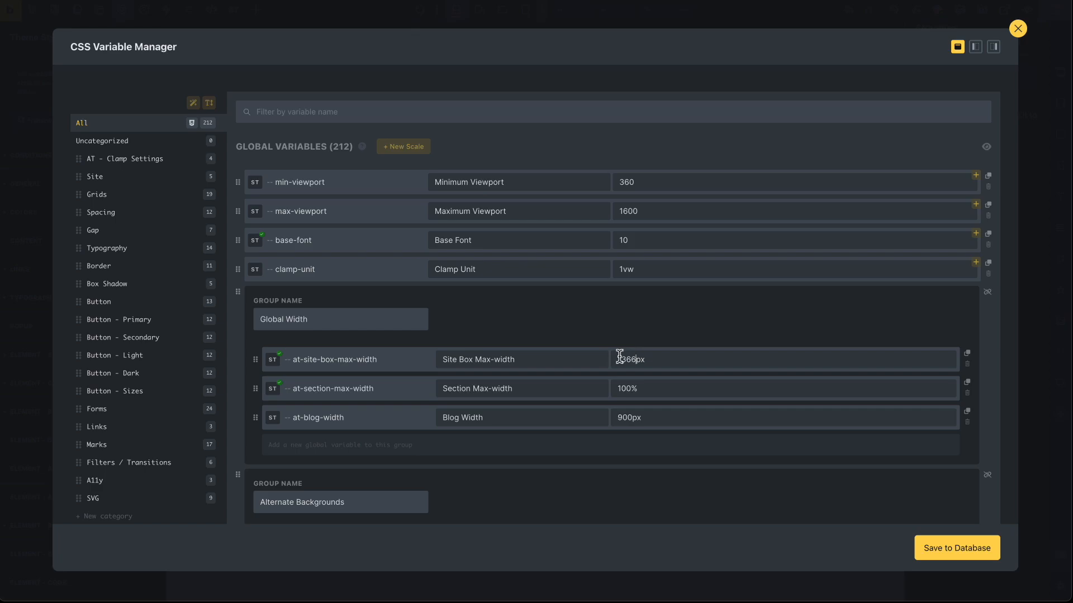
left_click(942, 555)
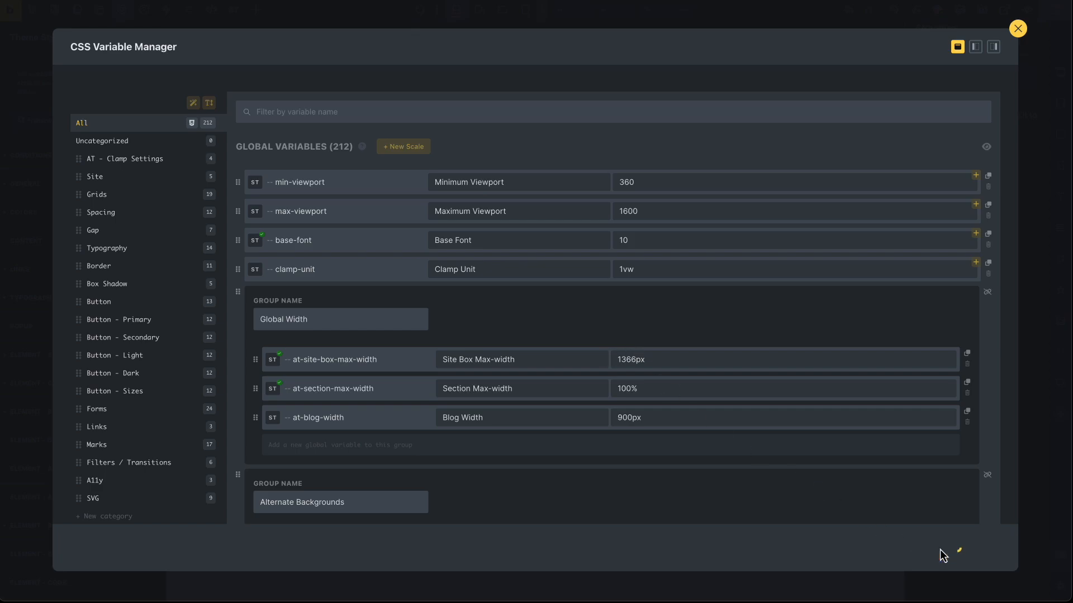
left_click(1019, 31)
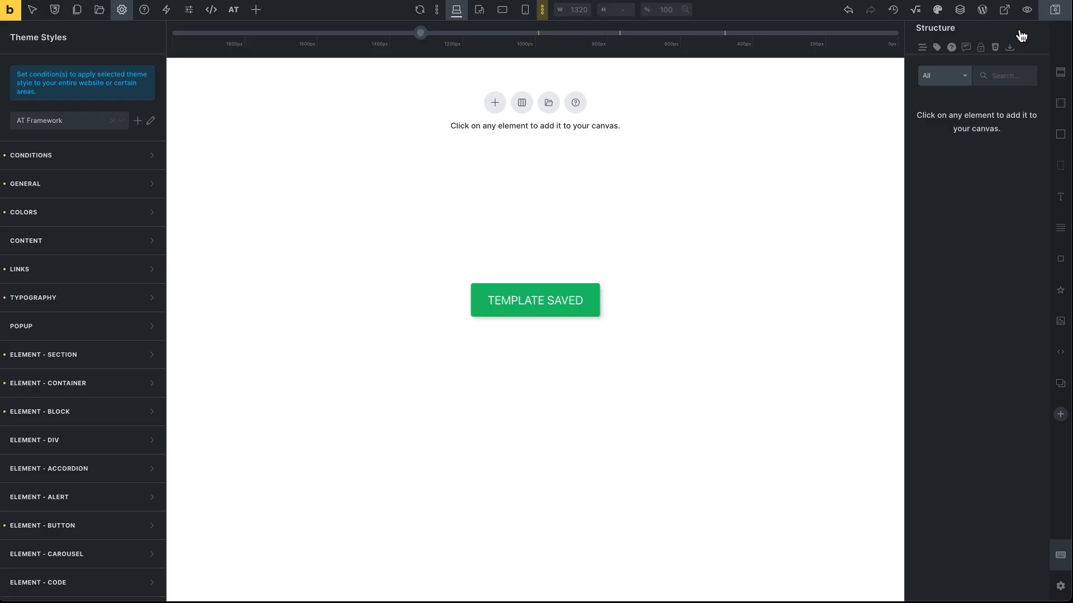
Set the Desktop base breakpoint width to 1366 px, update it and close the breakpoint manager.
left_click(438, 14)
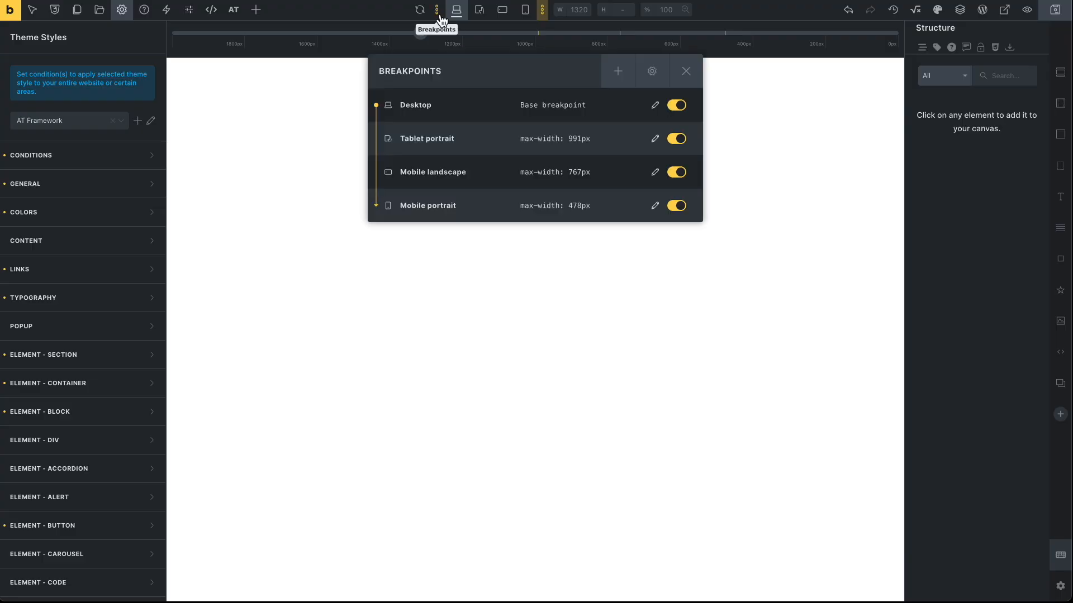
left_click(655, 106)
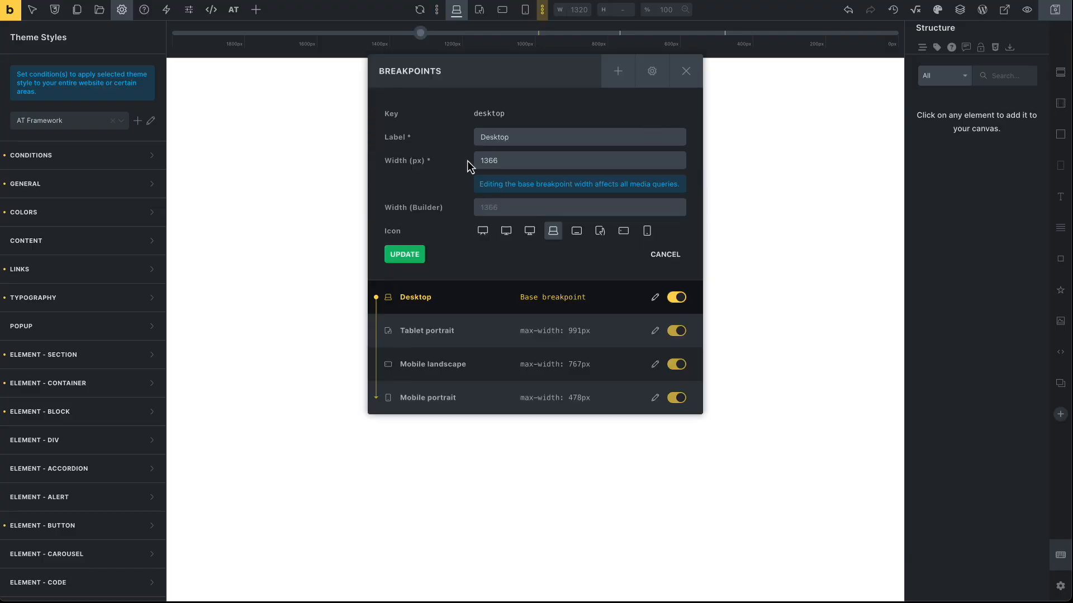
left_click(410, 258)
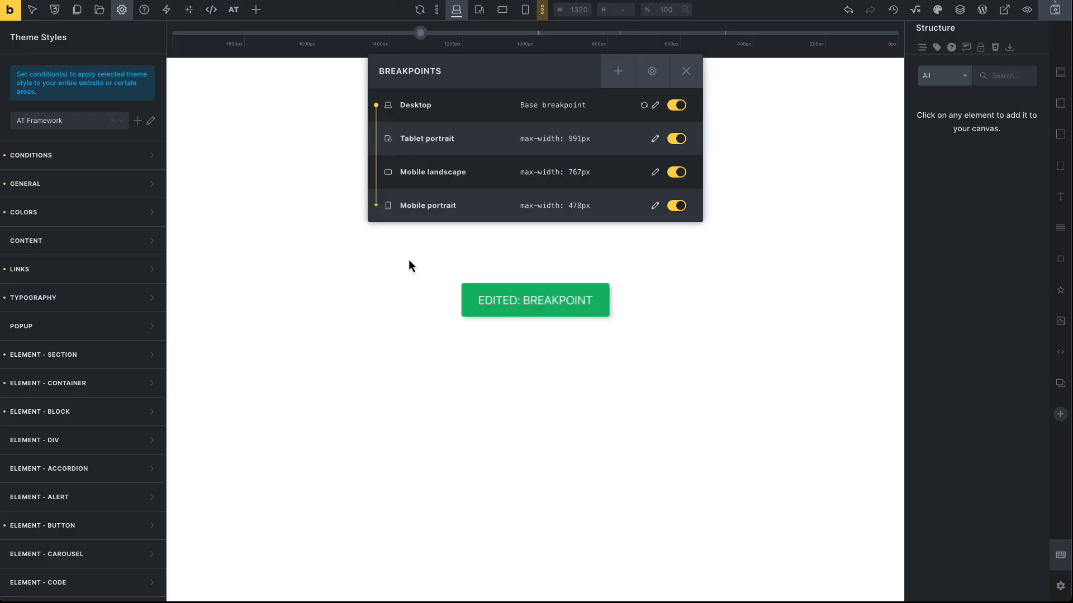
left_click(686, 71)
Examine the Typography heading scale in the CSS Variable Manager, keeping Major Third as the minimum type scale.
left_click(916, 12)
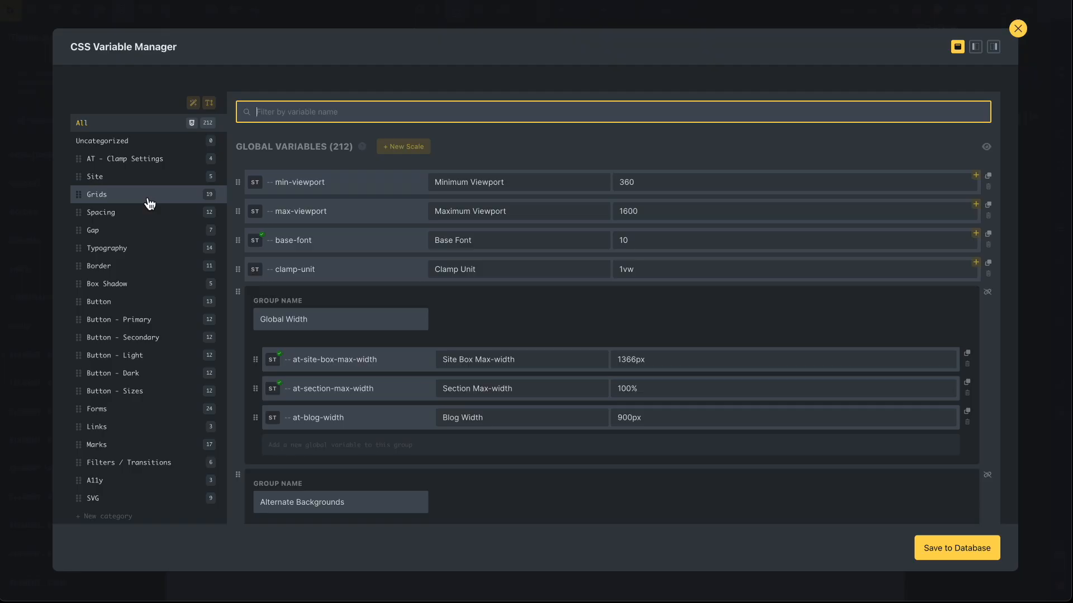
left_click(128, 248)
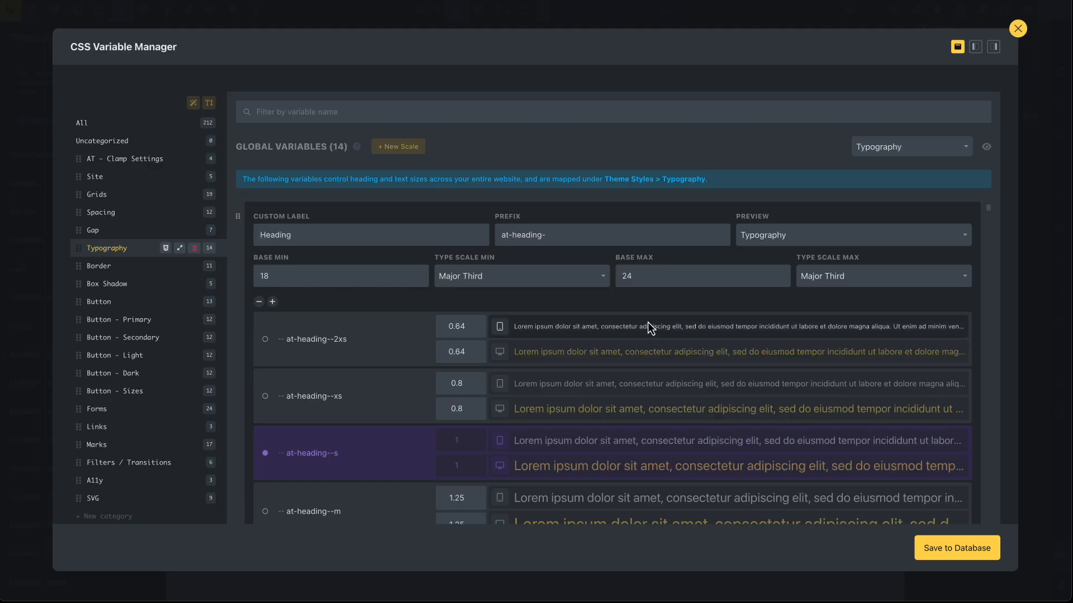
scroll(648, 322, "down", 3)
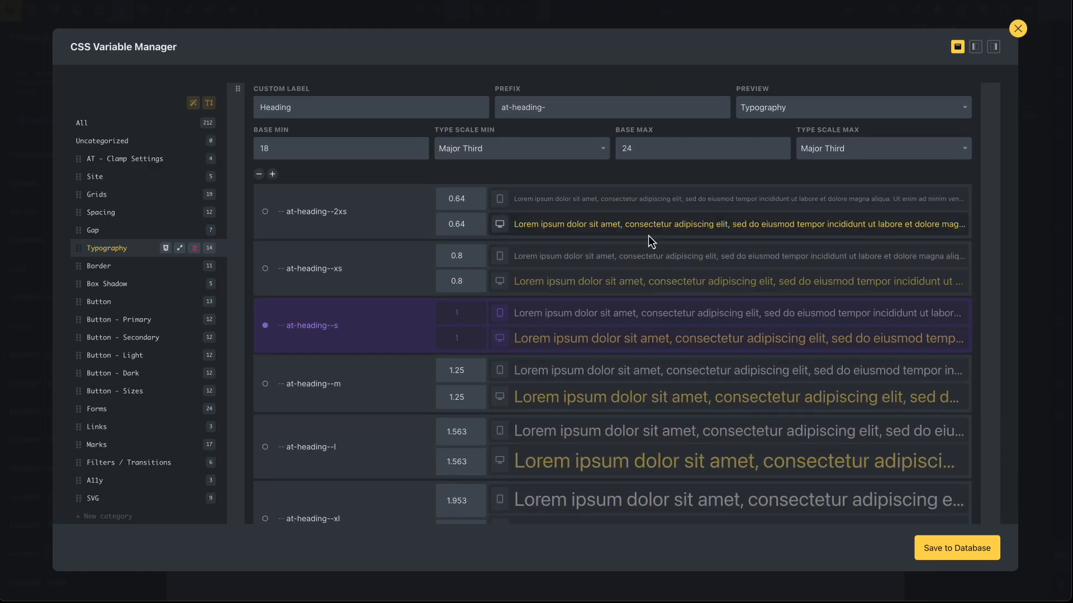
scroll(646, 237, "down", 1)
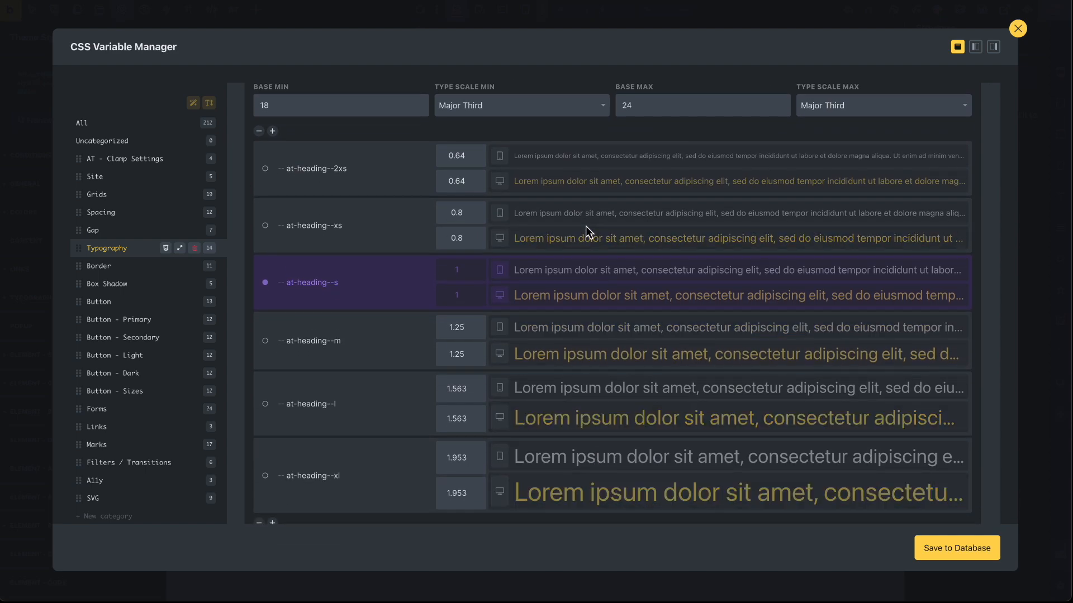
scroll(586, 227, "up", 1)
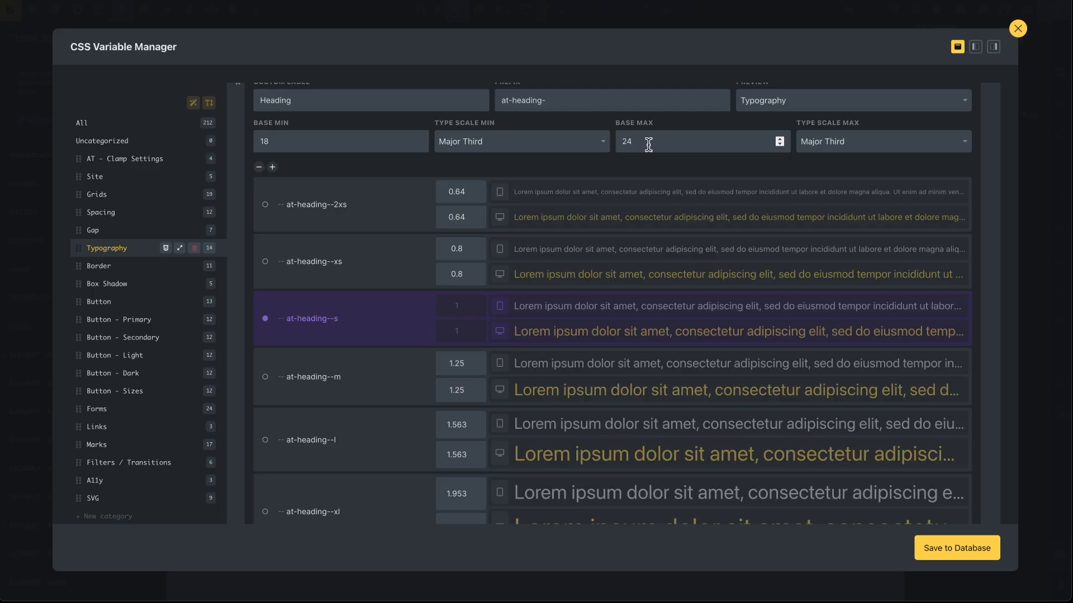
left_click(523, 149)
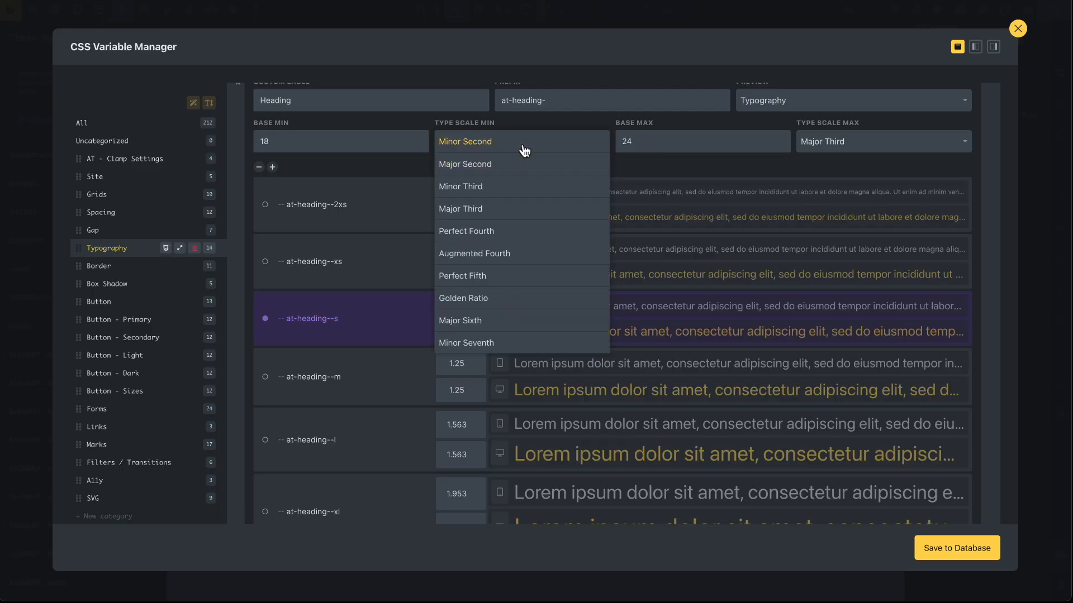
left_click(514, 208)
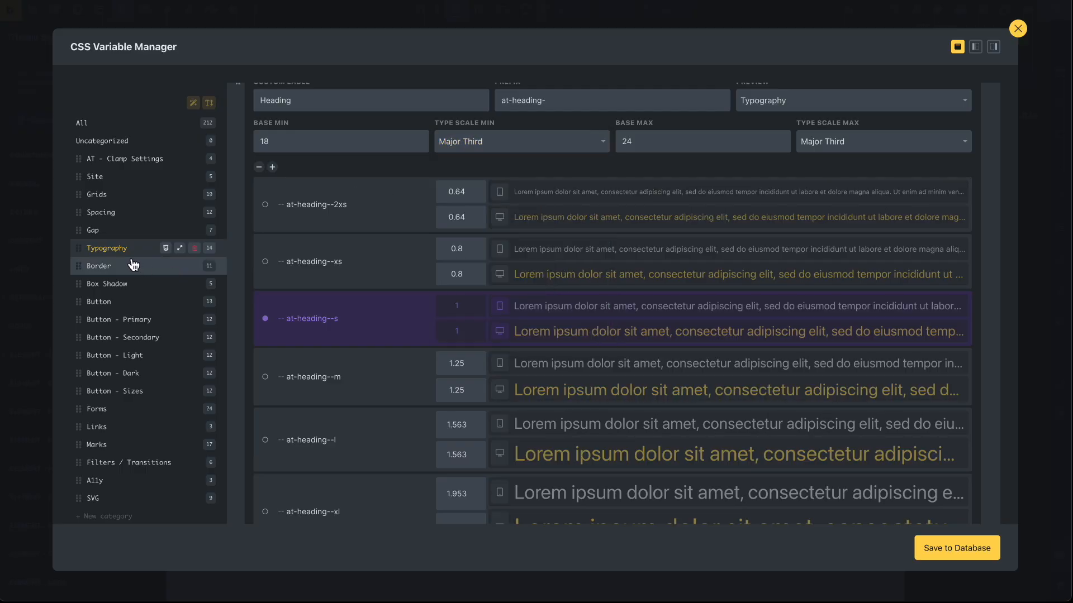
Look through the Spacing scale and Grids variables, and close the CSS Variable Manager.
left_click(112, 214)
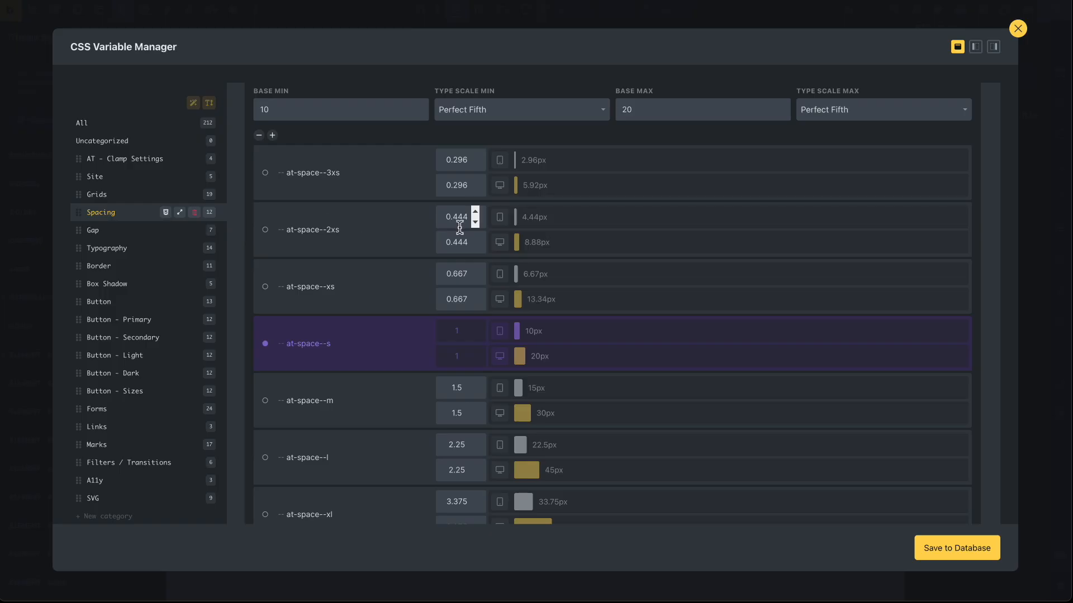
scroll(460, 221, "down", 4)
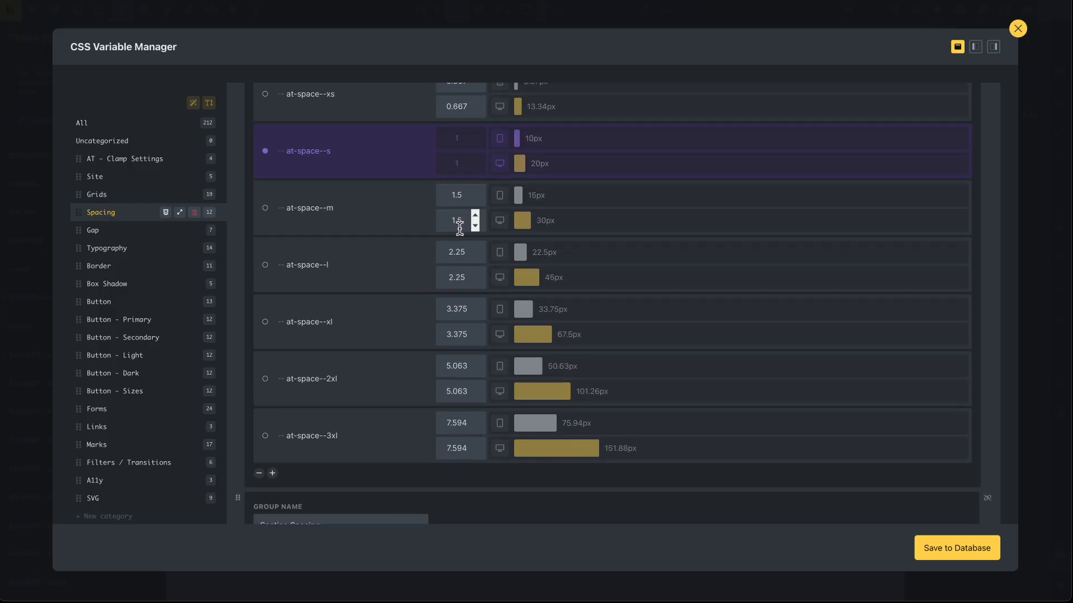
scroll(460, 229, "up", 3)
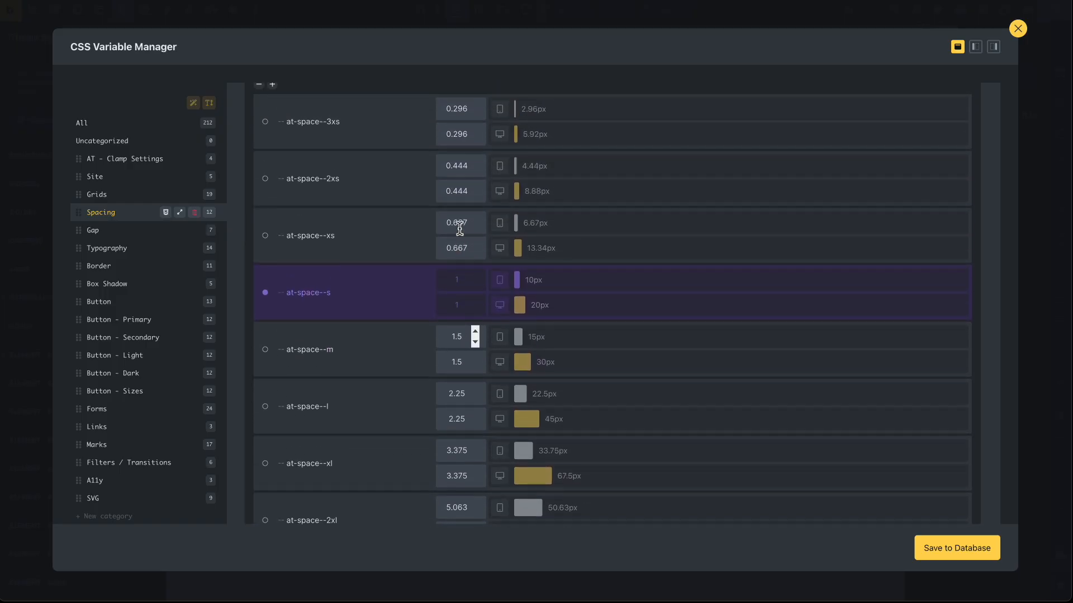
scroll(394, 263, "up", 1)
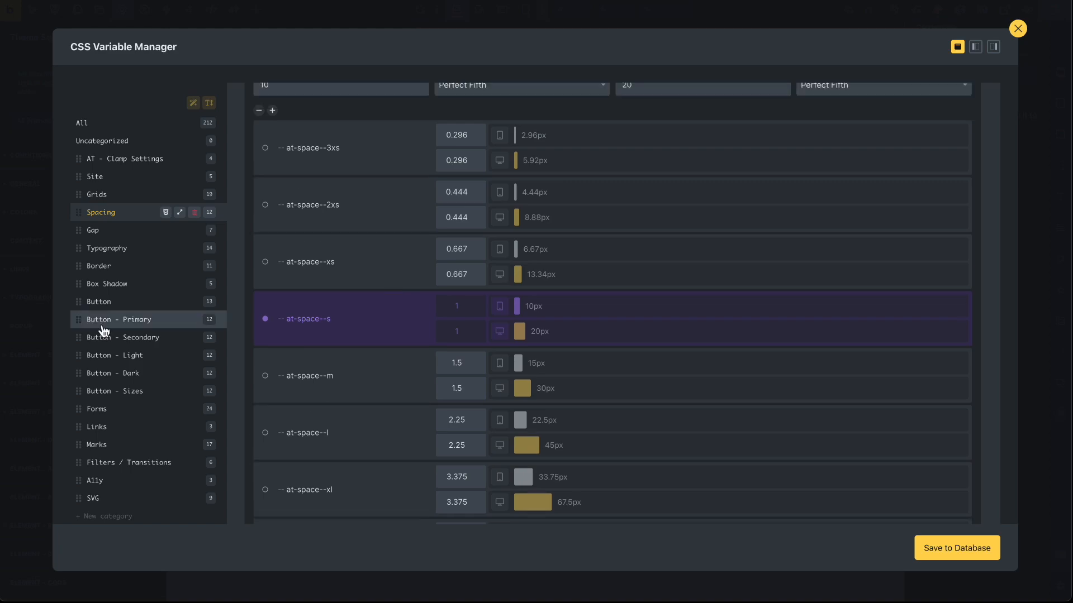
left_click(96, 194)
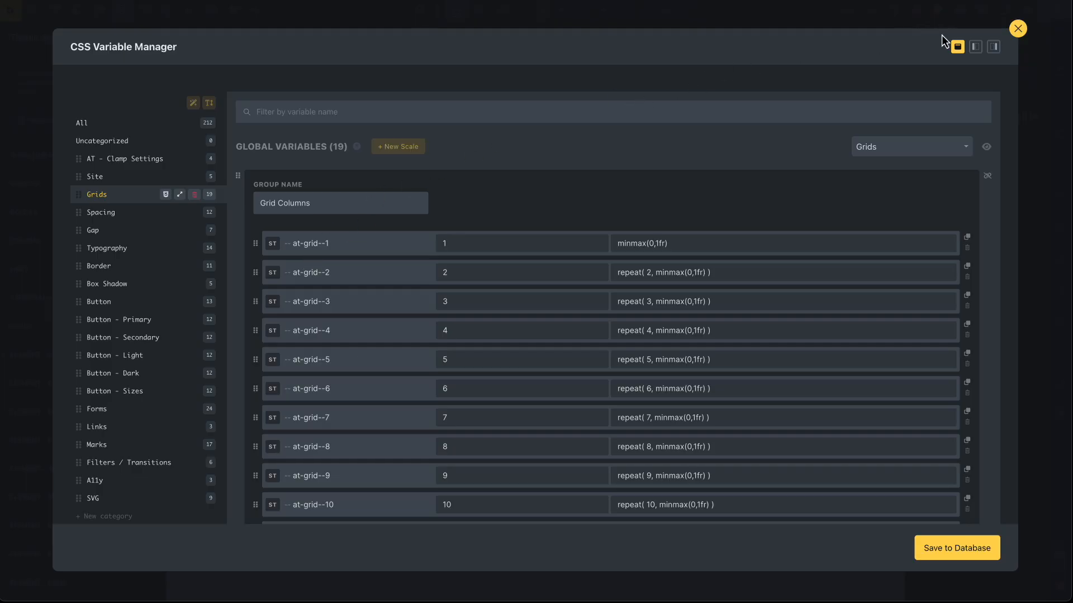
left_click(1018, 29)
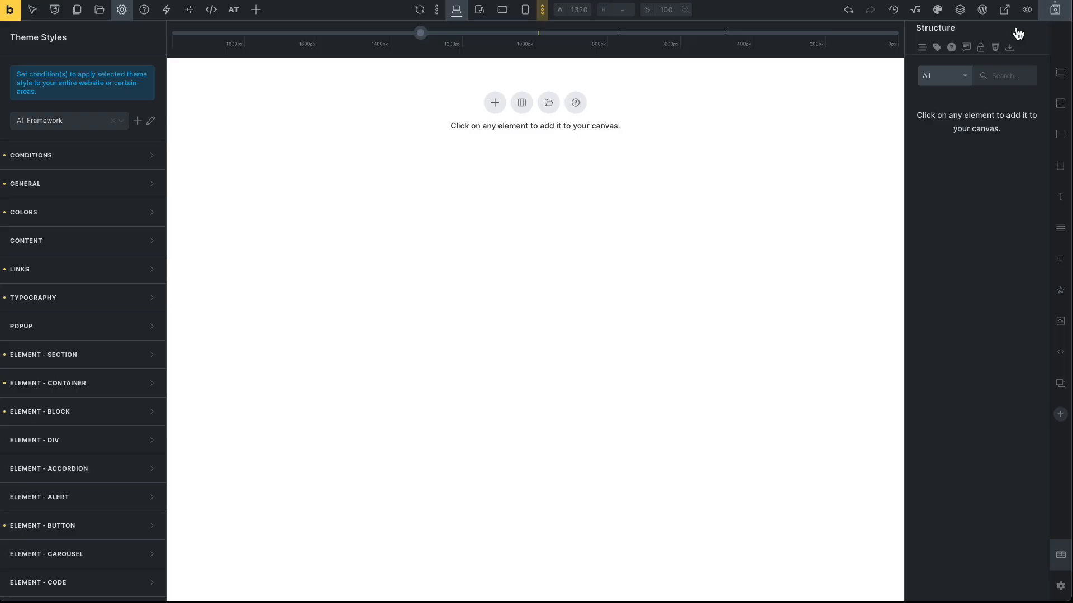
Change the primary color of the AT Framework palette to blue in the Color Manager.
left_click(938, 10)
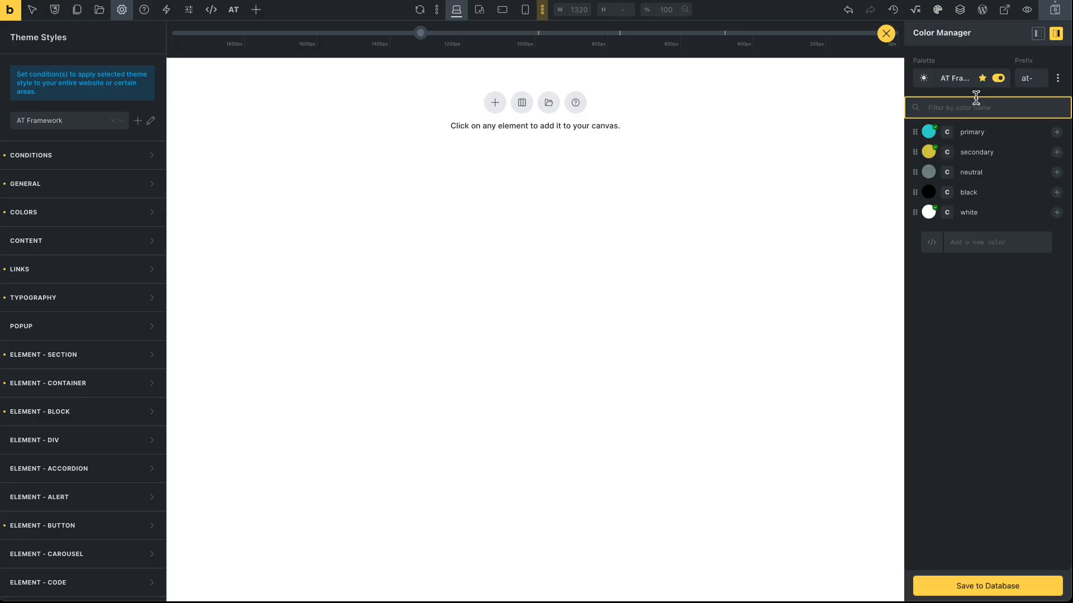
left_click(956, 78)
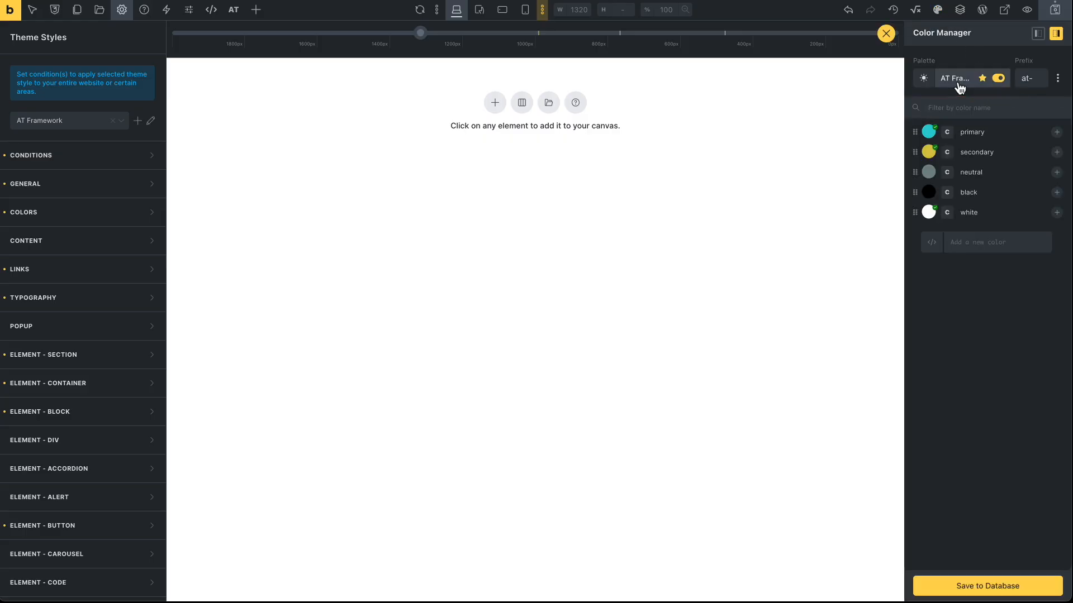
left_click(958, 84)
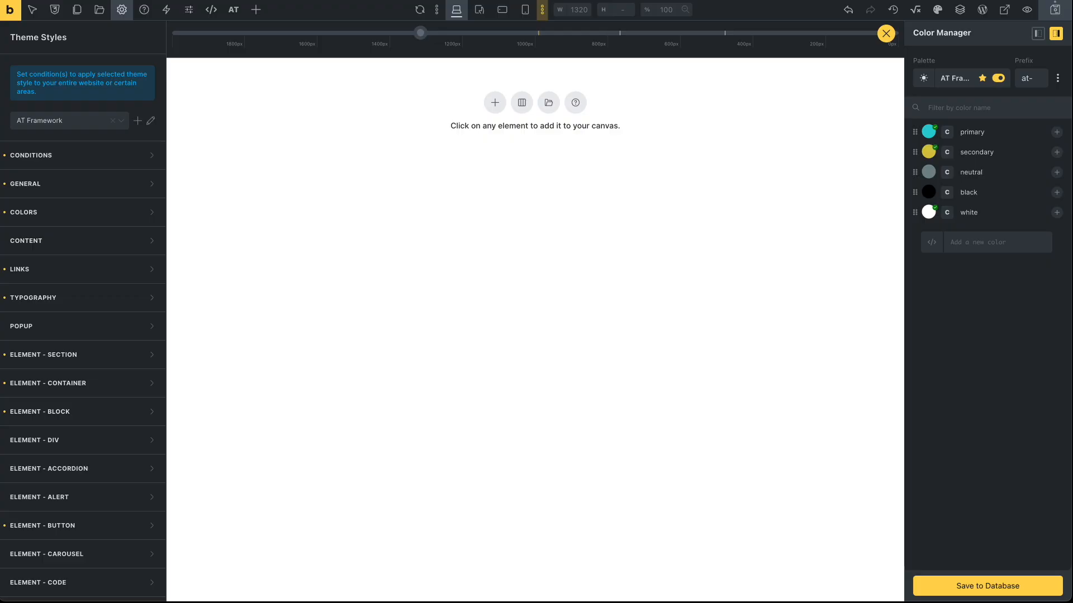
left_click(930, 132)
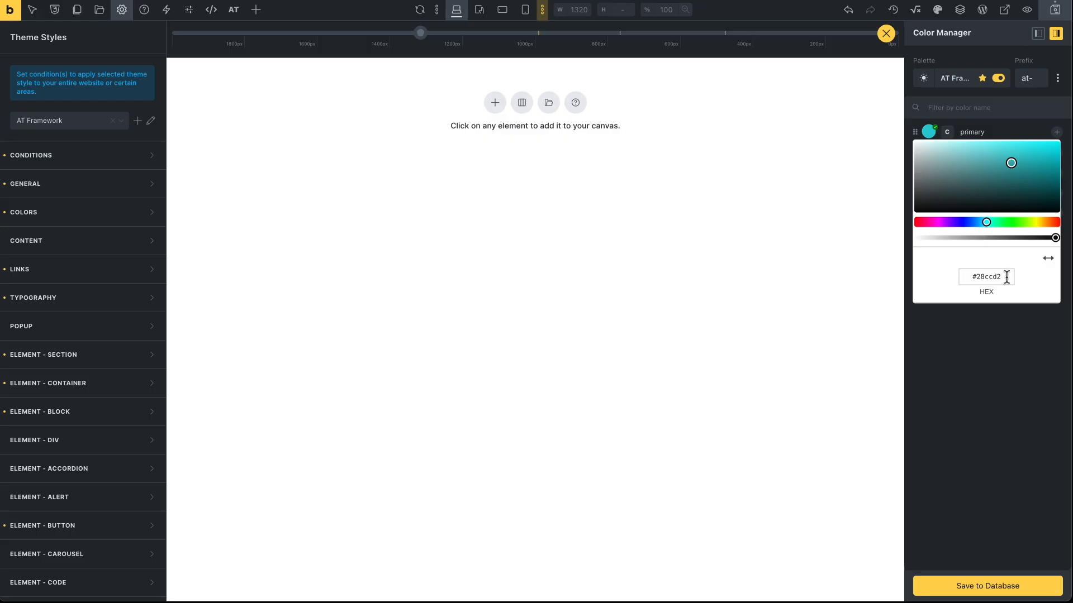
left_click_drag(1006, 276, 959, 278)
left_click(1001, 363)
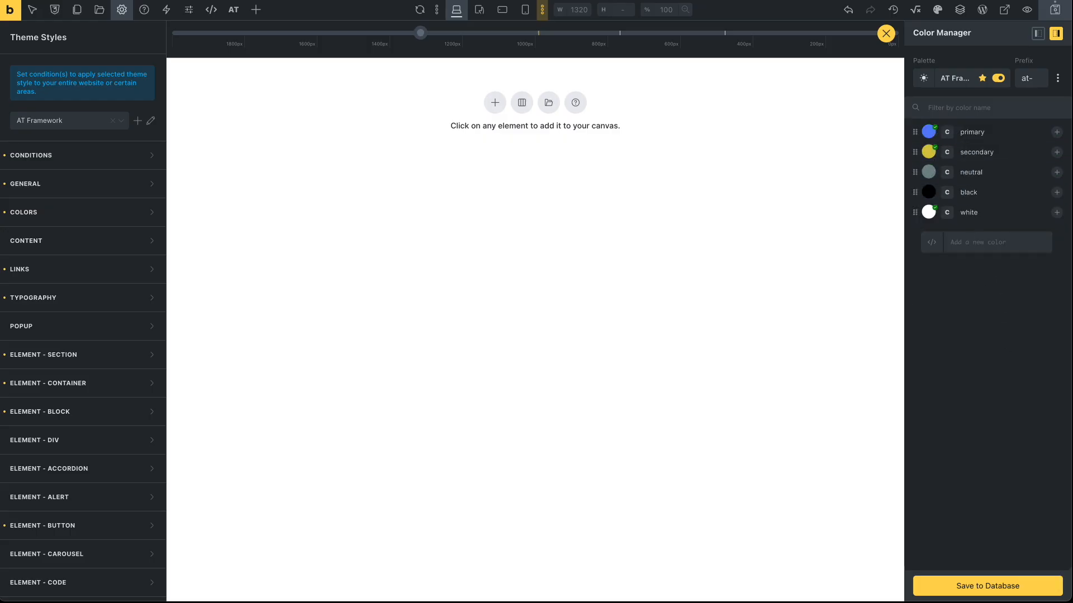
Replace the secondary color of the AT Framework palette with the copied green hex value.
left_click(929, 154)
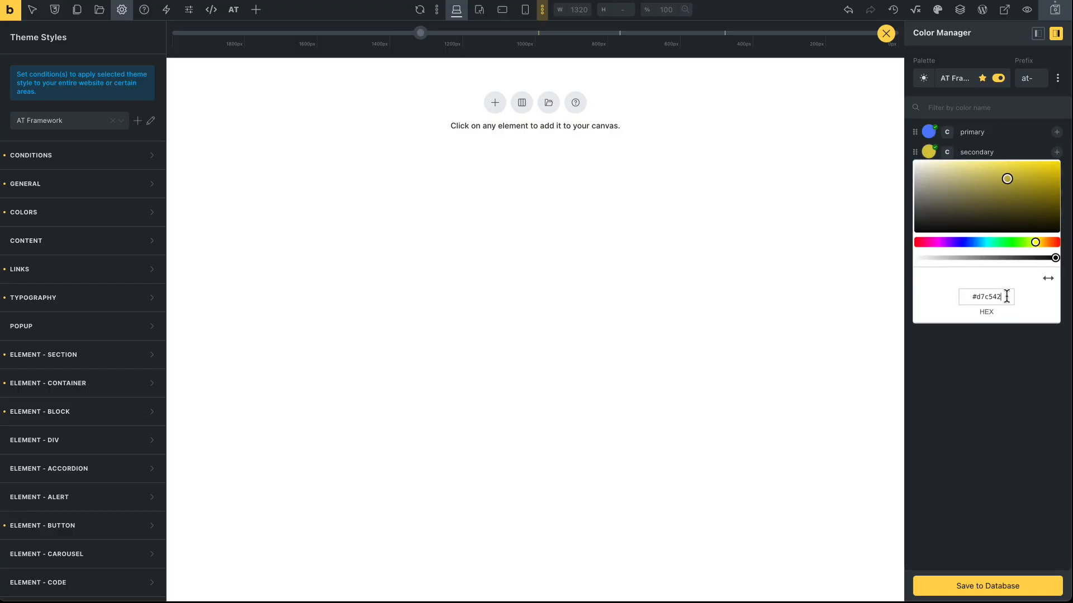
left_click_drag(1006, 296, 961, 139)
key("super+v")
key("Return")
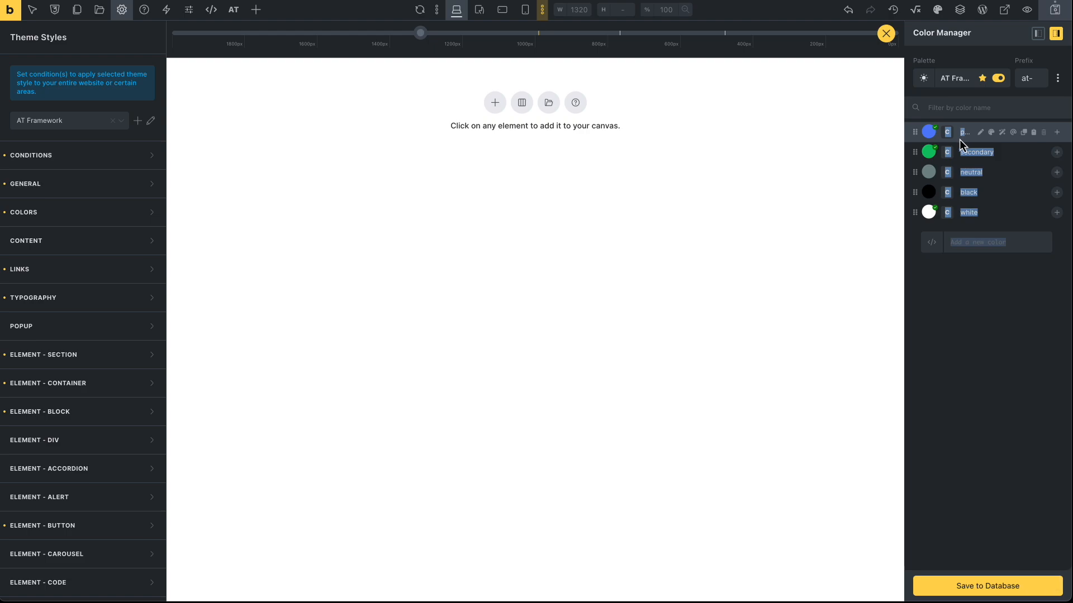
Expand and review the primary color's shades in the AT Framework palette, save the palette to the database, and collapse them.
left_click(1057, 135)
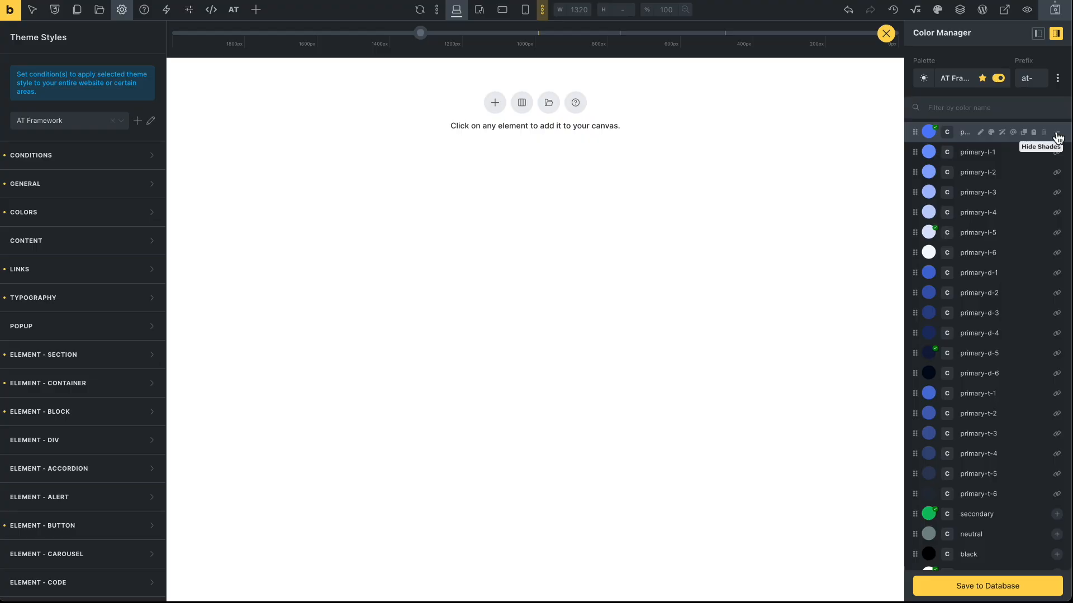
scroll(1034, 190, "down", 2)
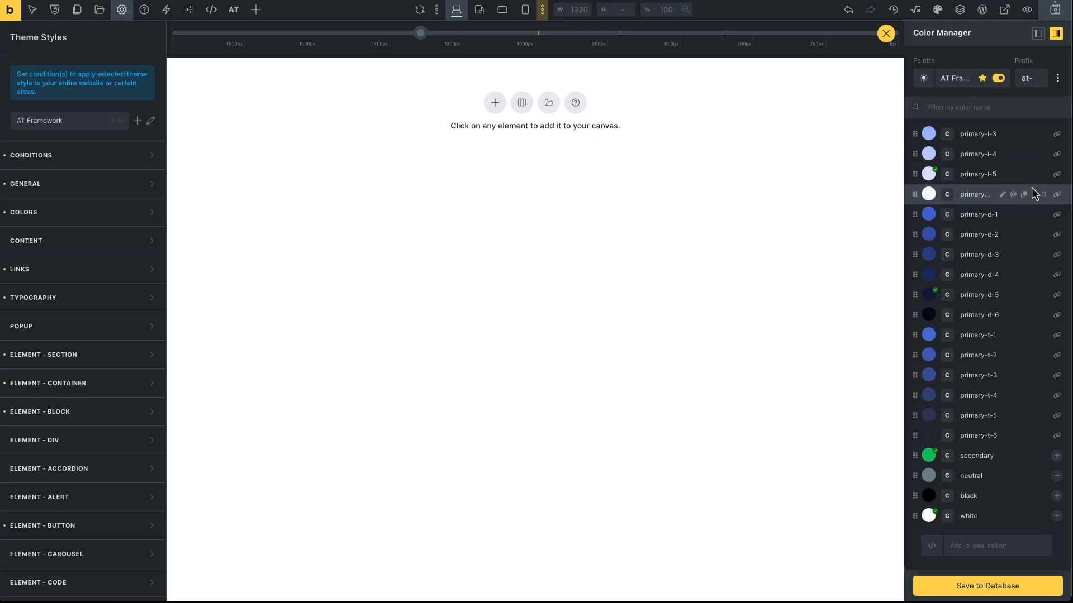
scroll(1035, 193, "up", 2)
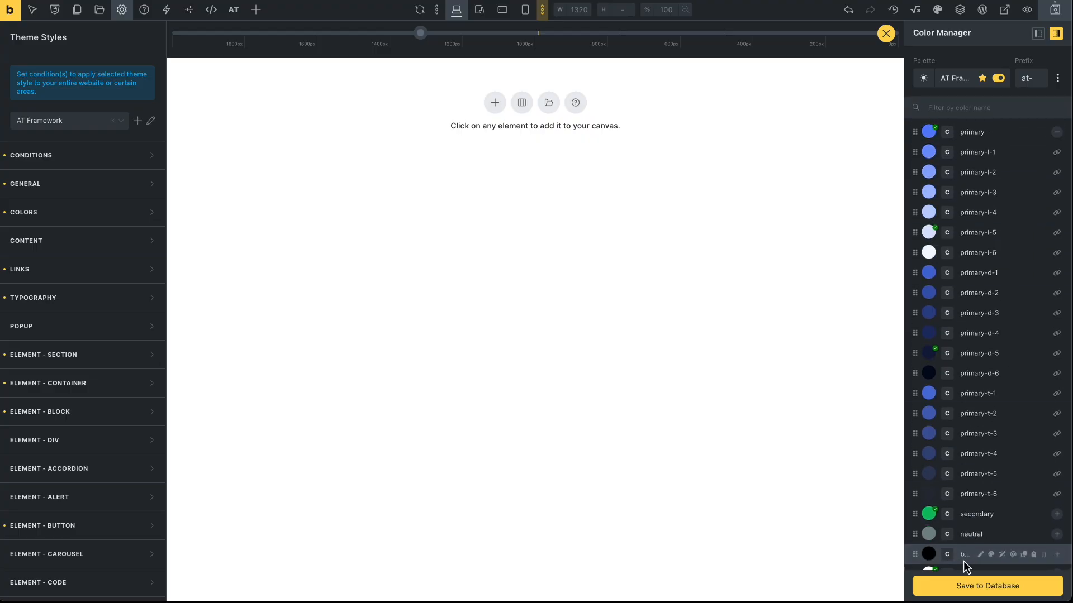
left_click(978, 586)
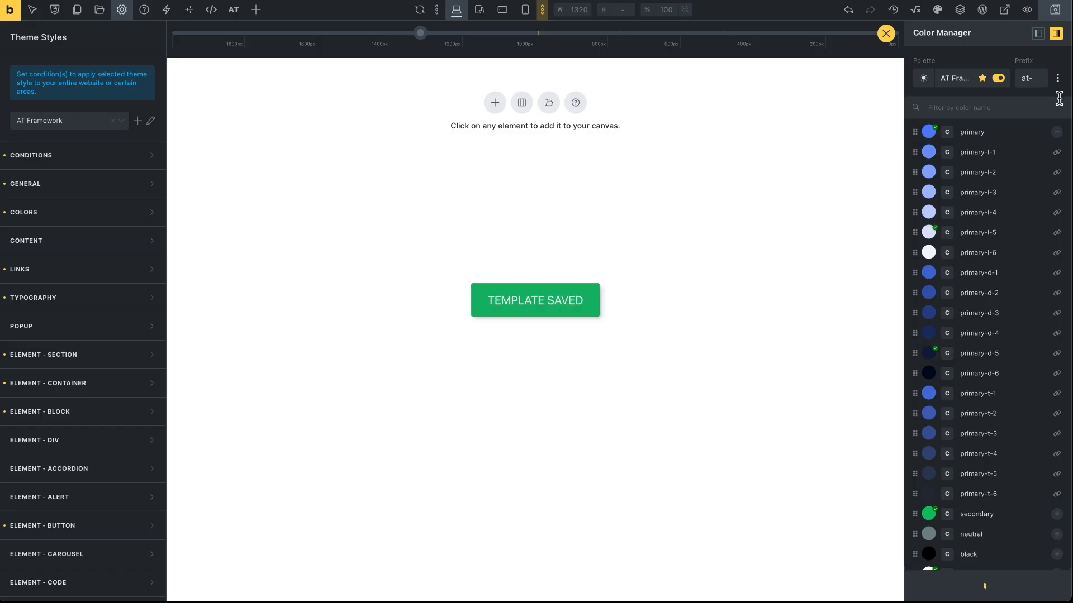
left_click(1058, 134)
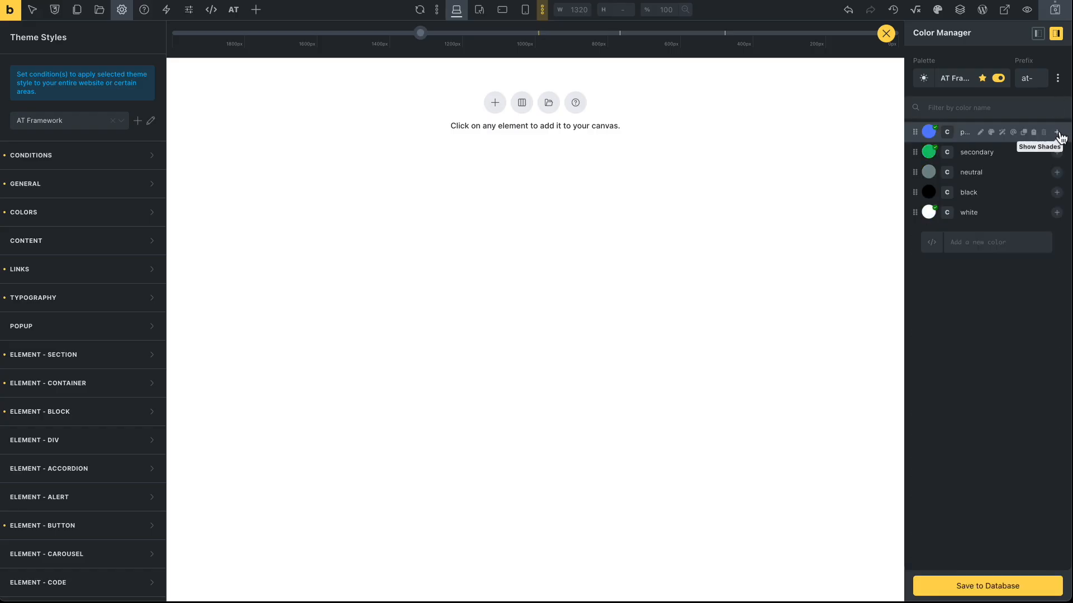
Expand the secondary color's shades, save the palette to the database again, and collapse the shades.
left_click(1057, 153)
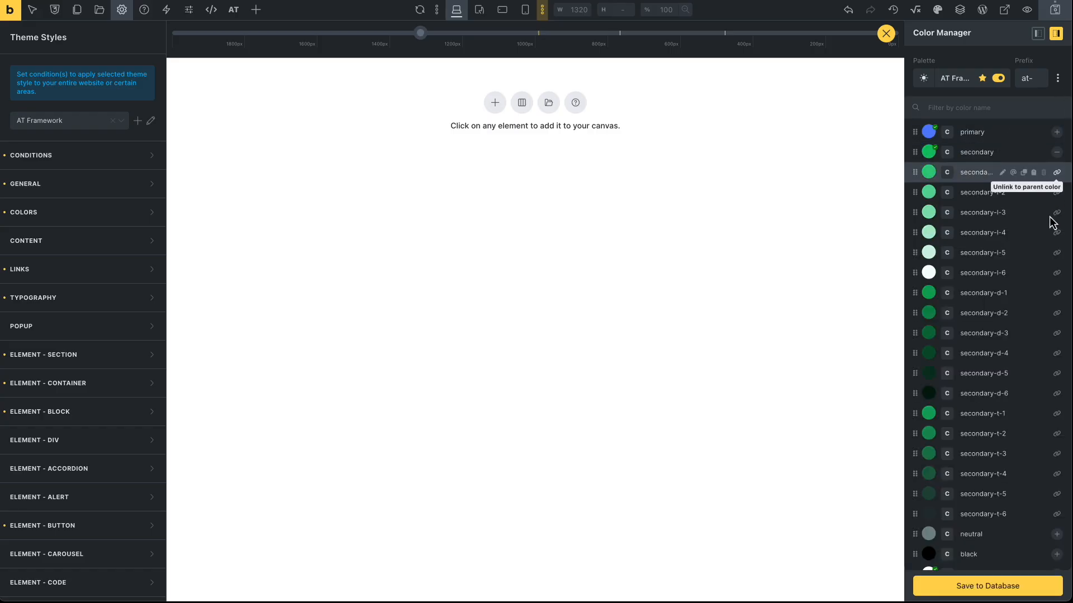
left_click(1014, 590)
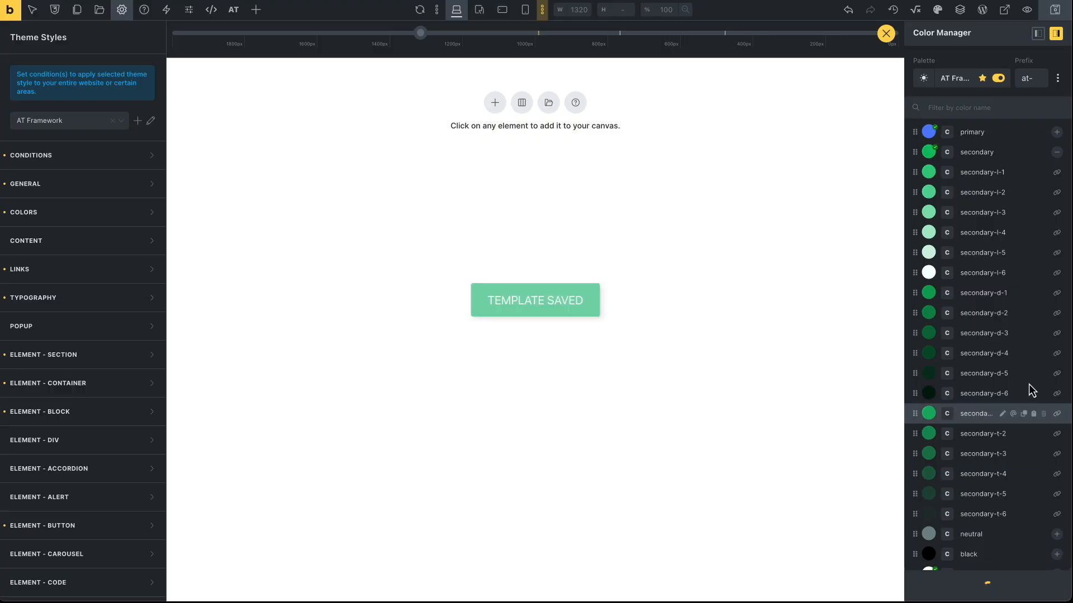
left_click(1058, 153)
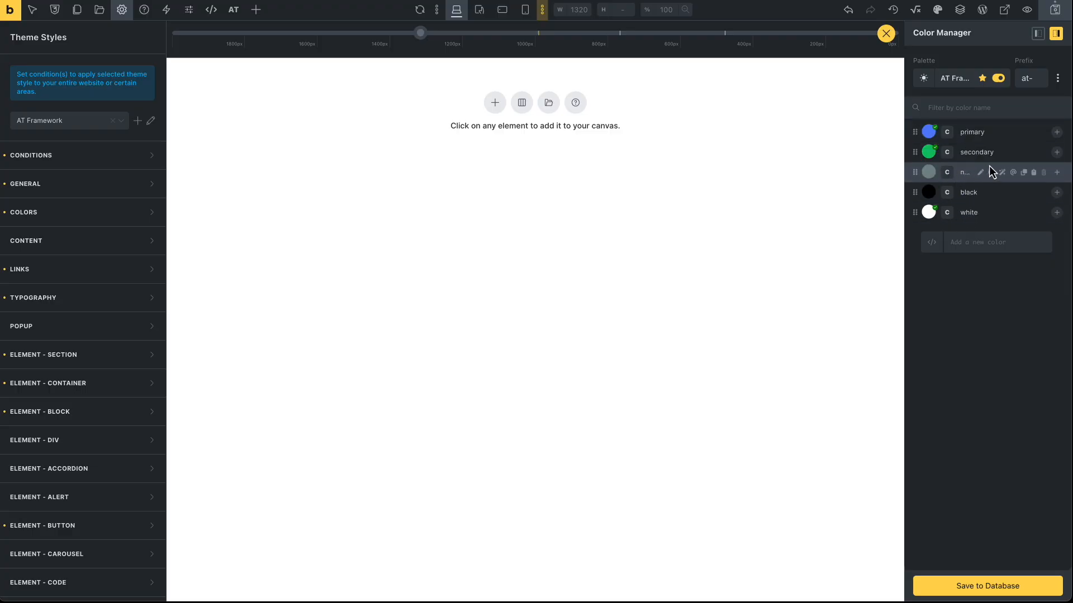
Check which palettes are available, keeping AT Framework selected, and close the Color Manager.
left_click(954, 85)
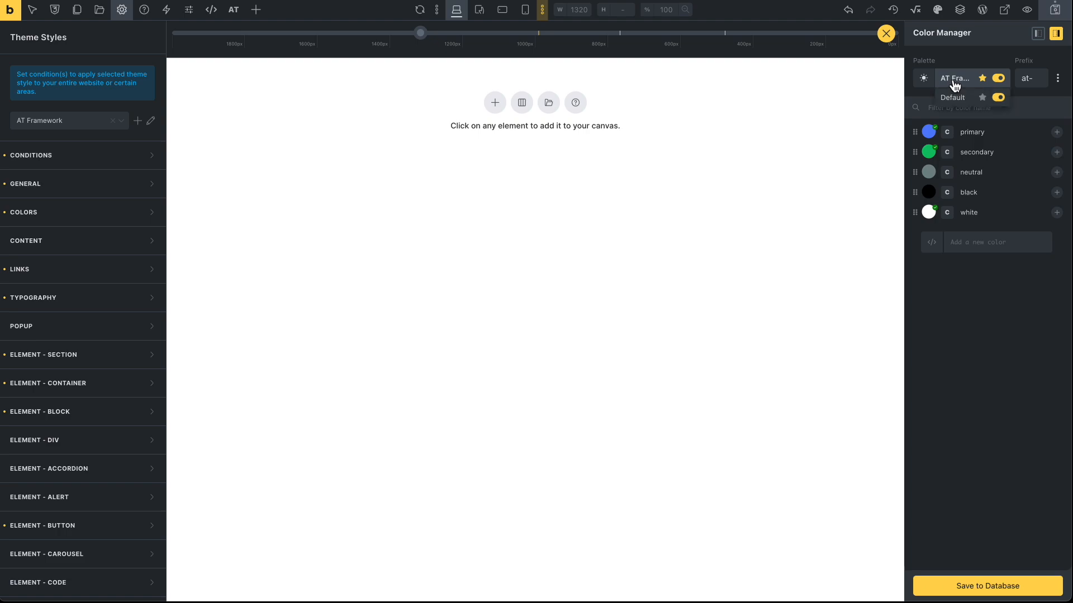
left_click(955, 84)
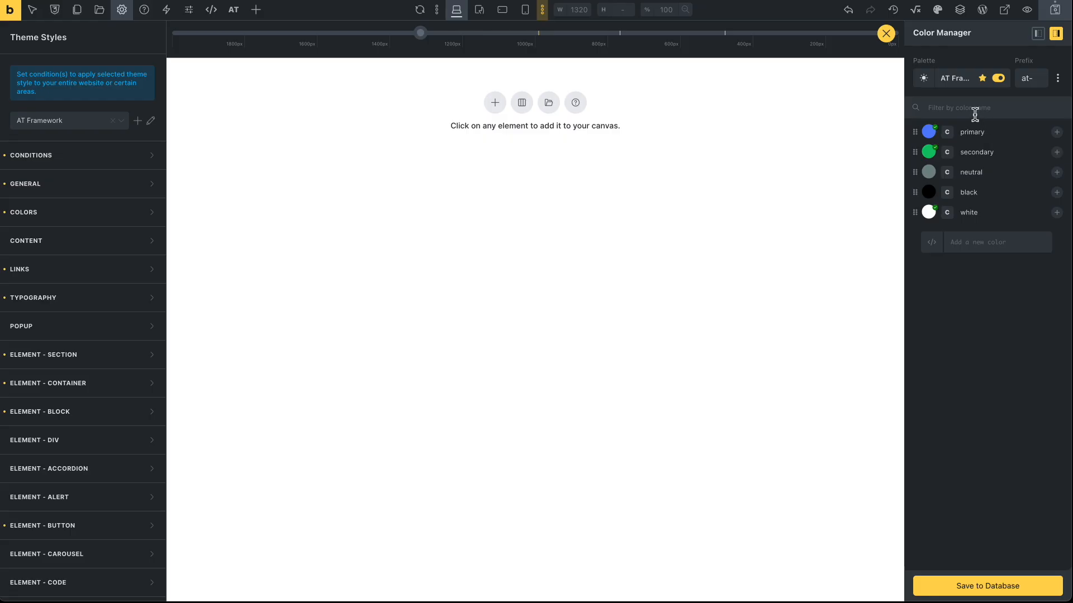
left_click(887, 34)
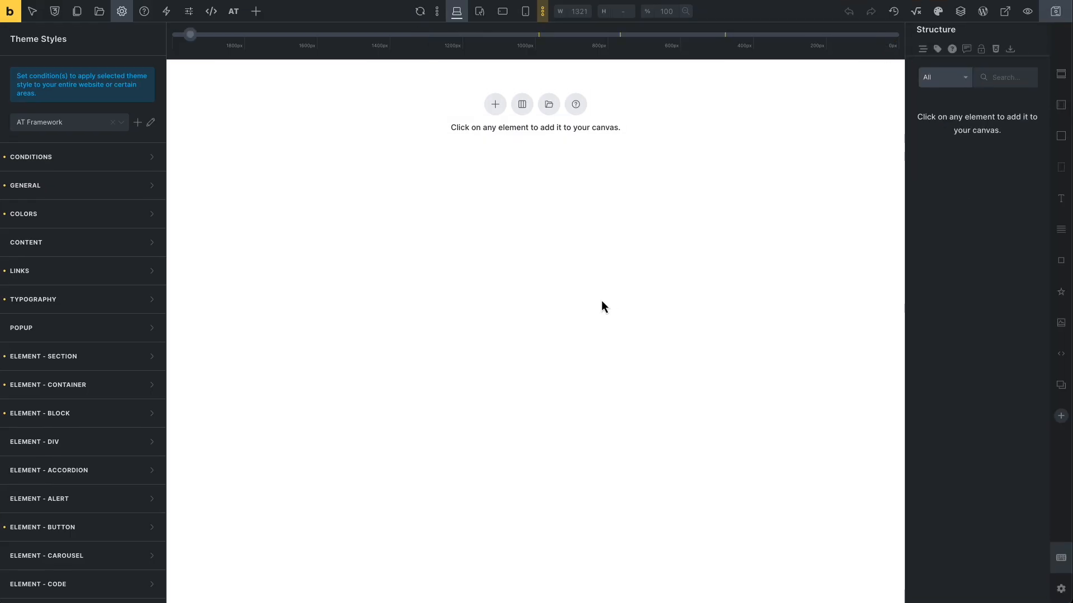
Open Advanced CSS and look through the default page.css, global.css and child.css stylesheets.
left_click(216, 15)
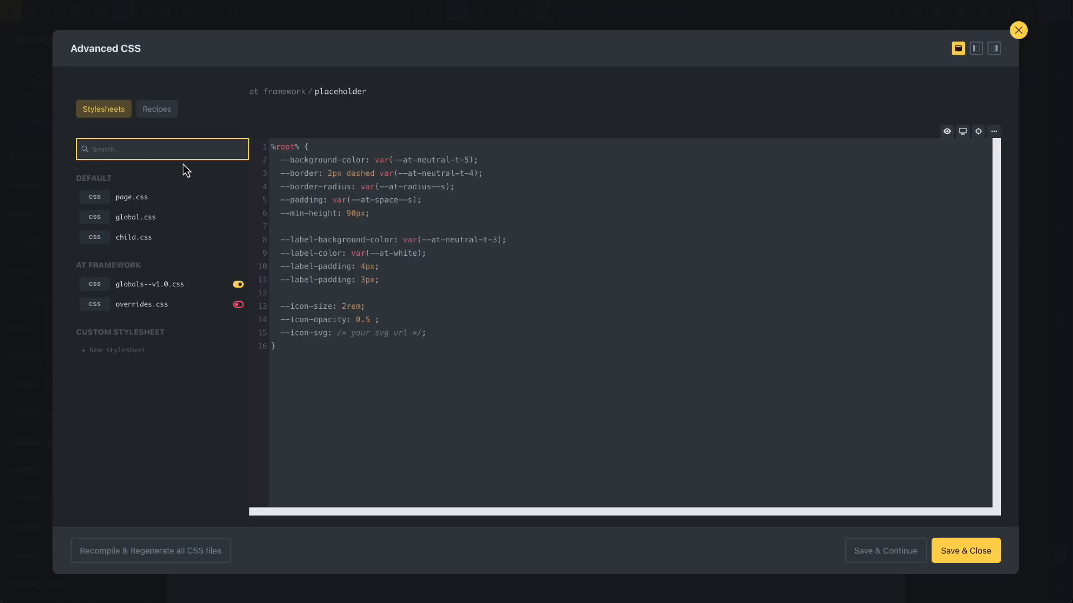
left_click(160, 204)
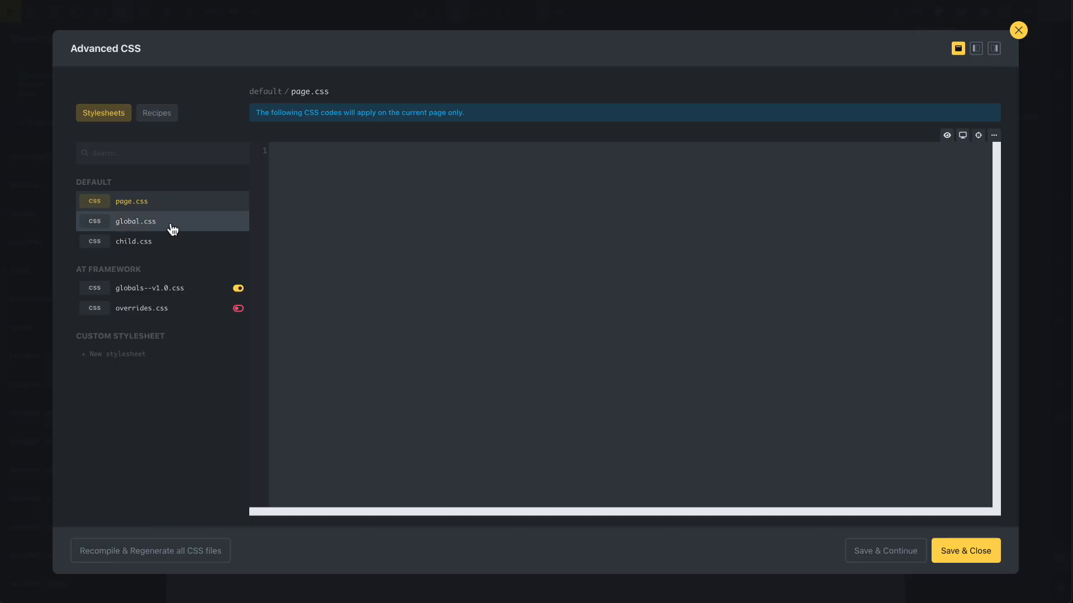
left_click(172, 228)
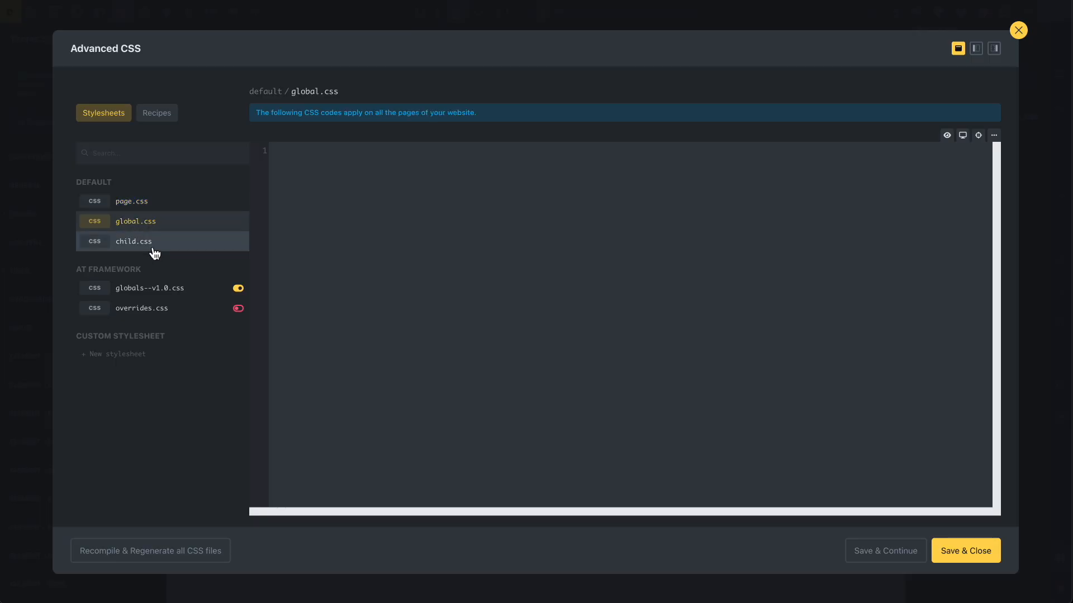
left_click(173, 252)
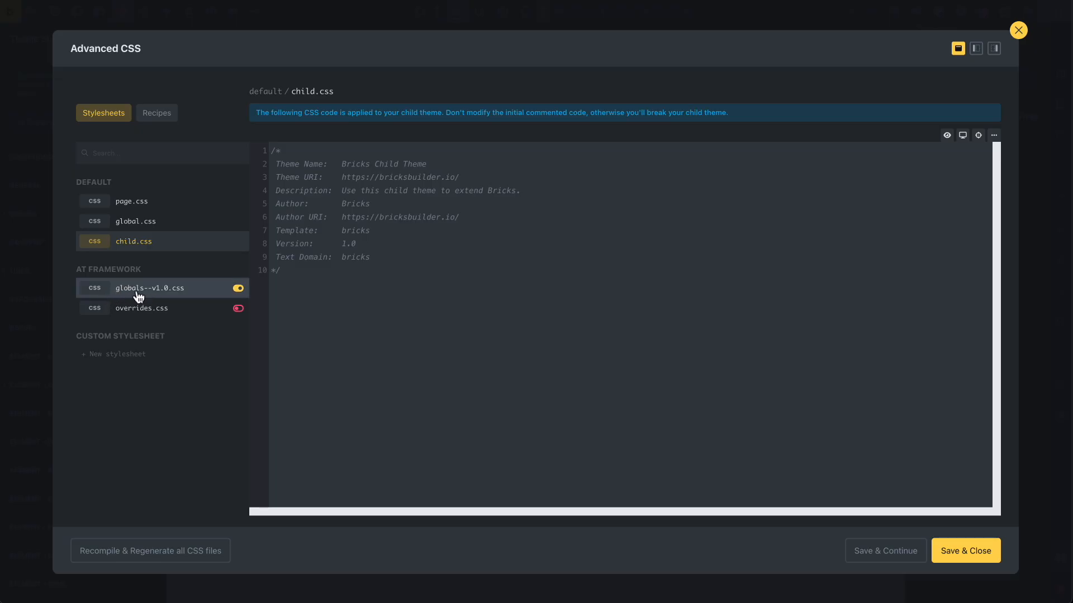
Read through the AT Framework stylesheets globals--v1.0.css and overrides.css.
left_click(174, 288)
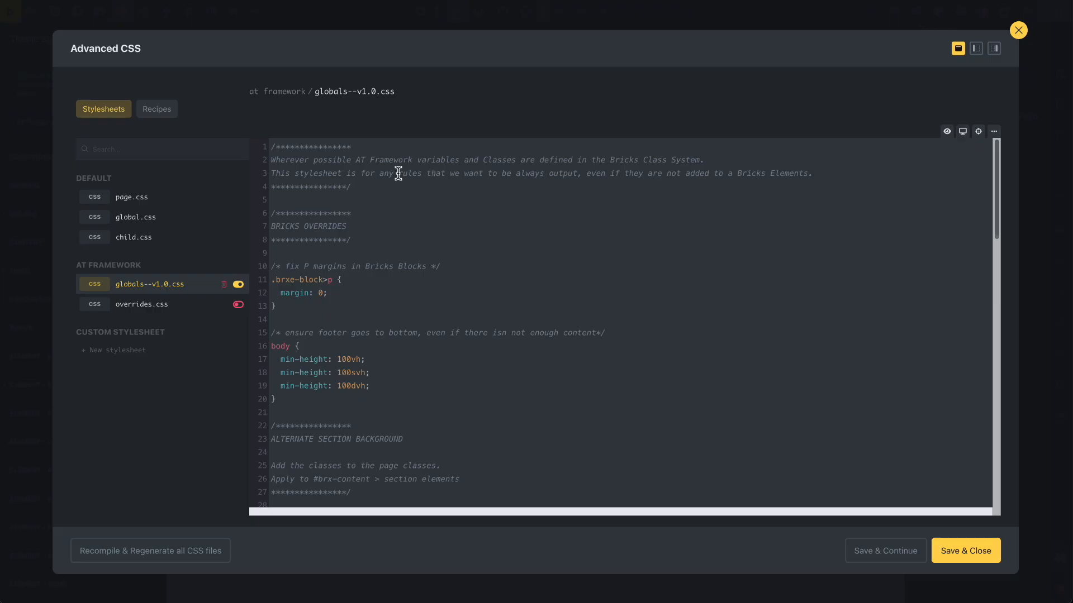
scroll(387, 174, "down", 10)
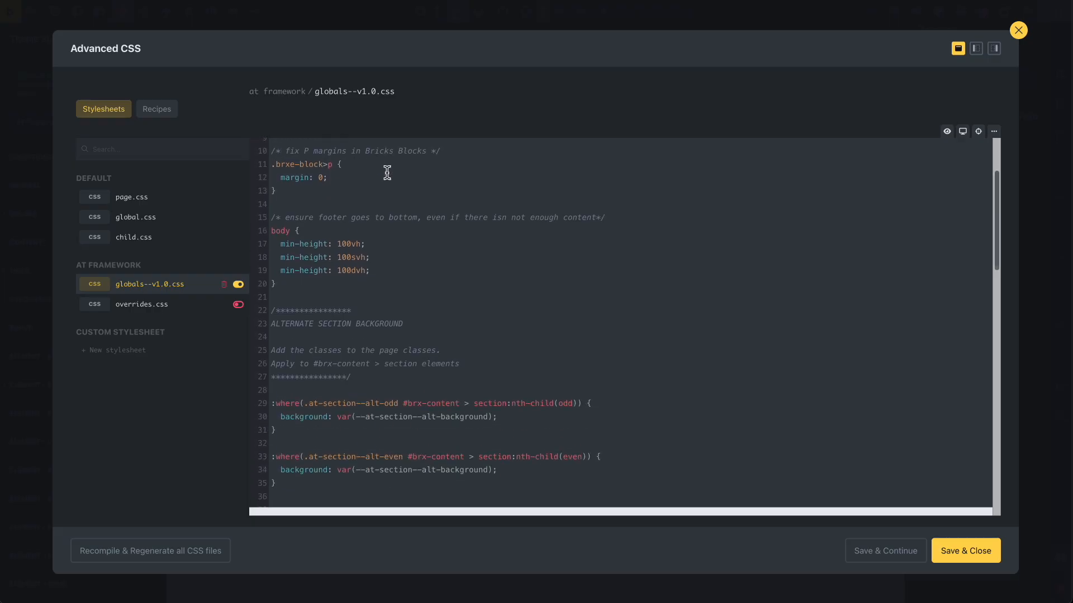
scroll(387, 174, "down", 7)
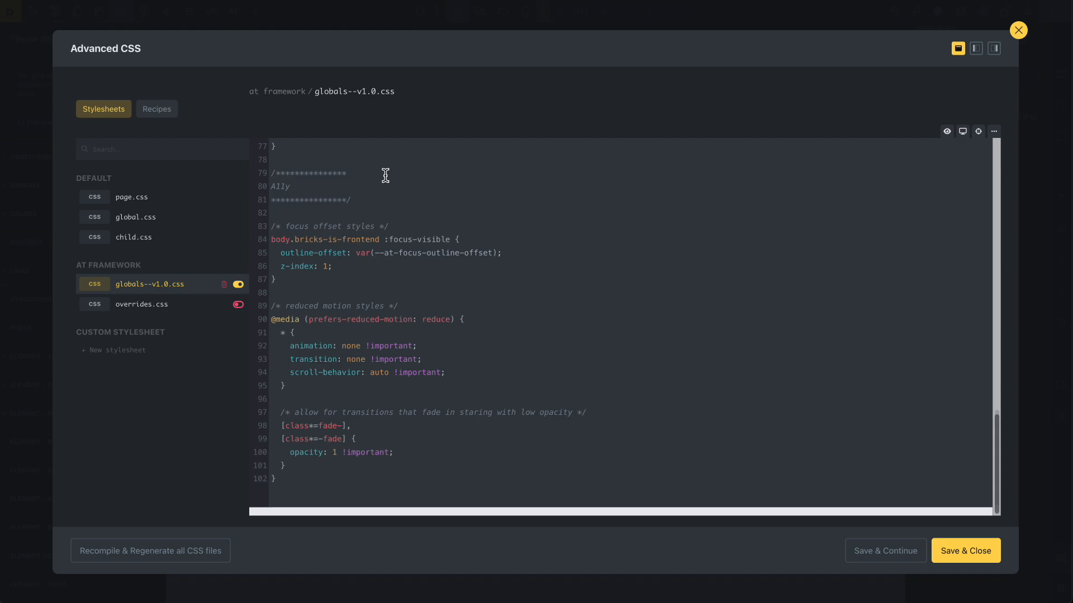
scroll(385, 176, "up", 17)
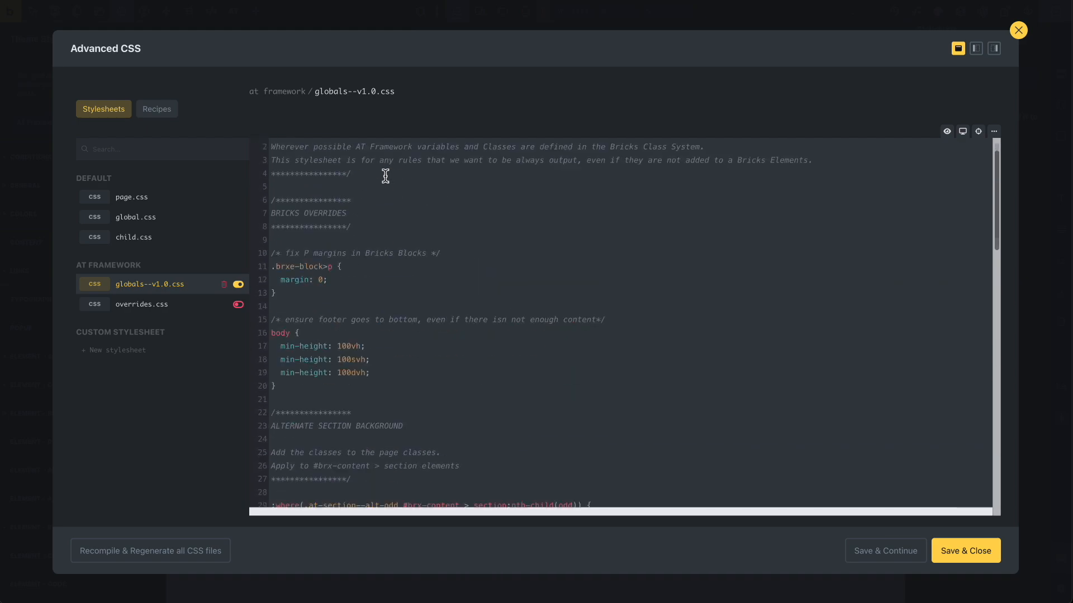
left_click(145, 307)
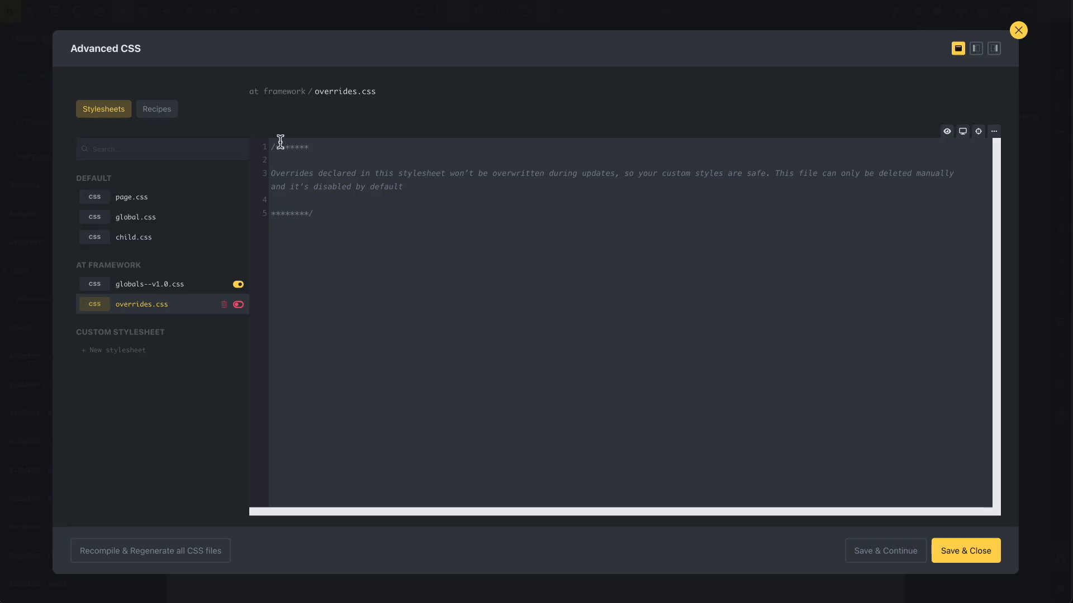
Examine the AT Framework button recipe among the CSS recipes, and close Advanced CSS without changes.
left_click(160, 112)
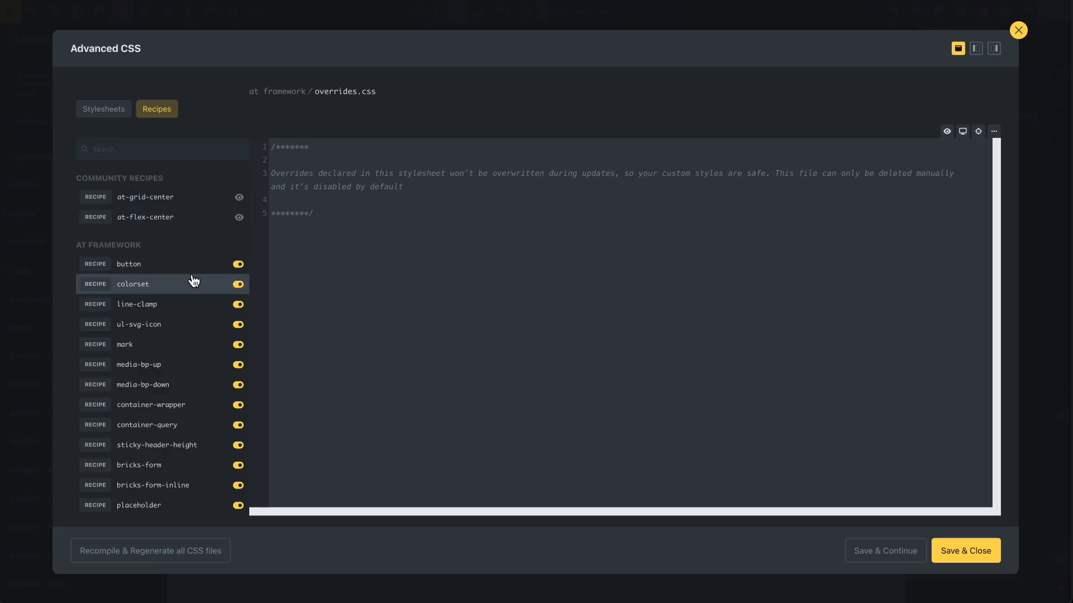
left_click(132, 271)
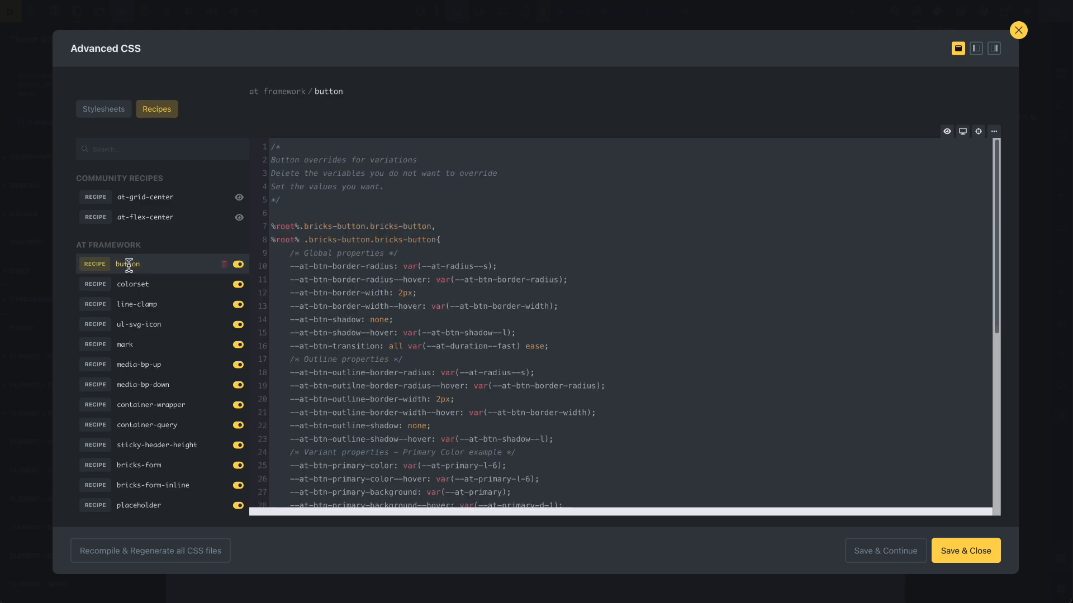
scroll(394, 257, "down", 3)
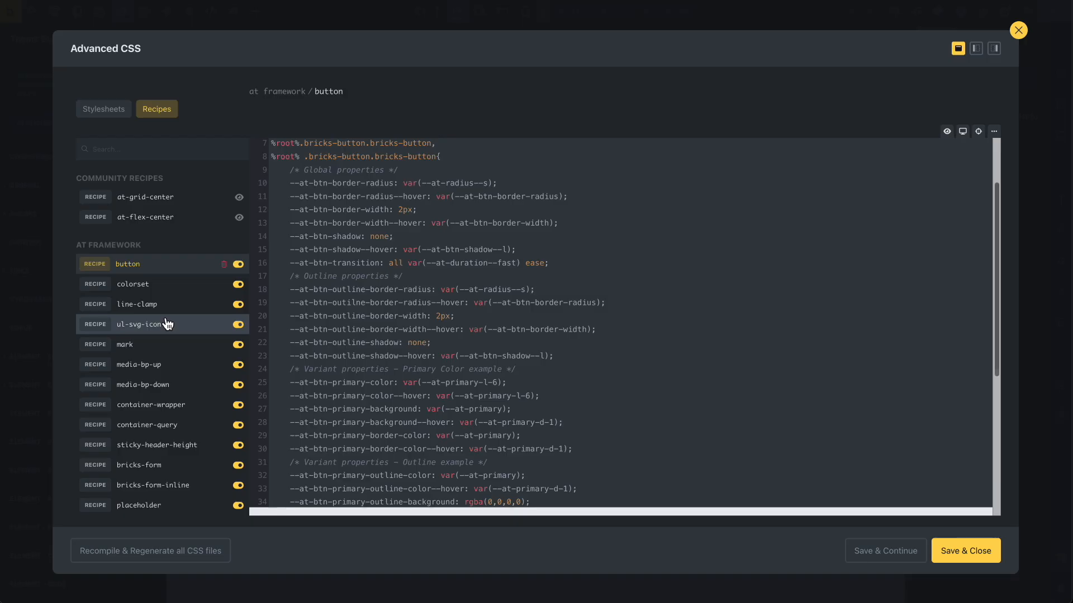
left_click(1018, 32)
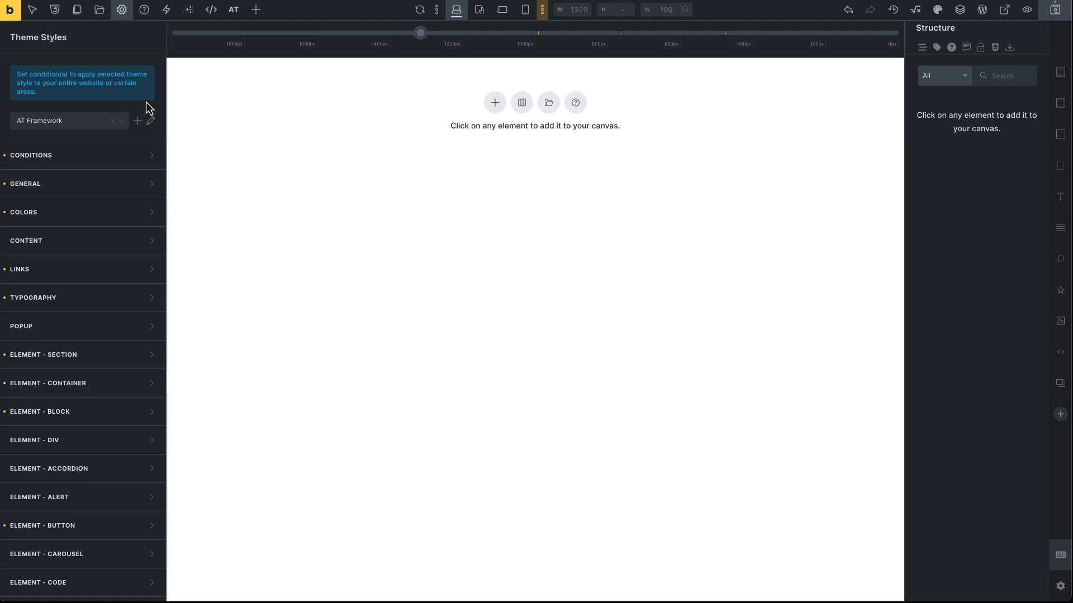
Add a template condition that shows the header template on the Entire website, and expand the Populate Content settings.
left_click(123, 17)
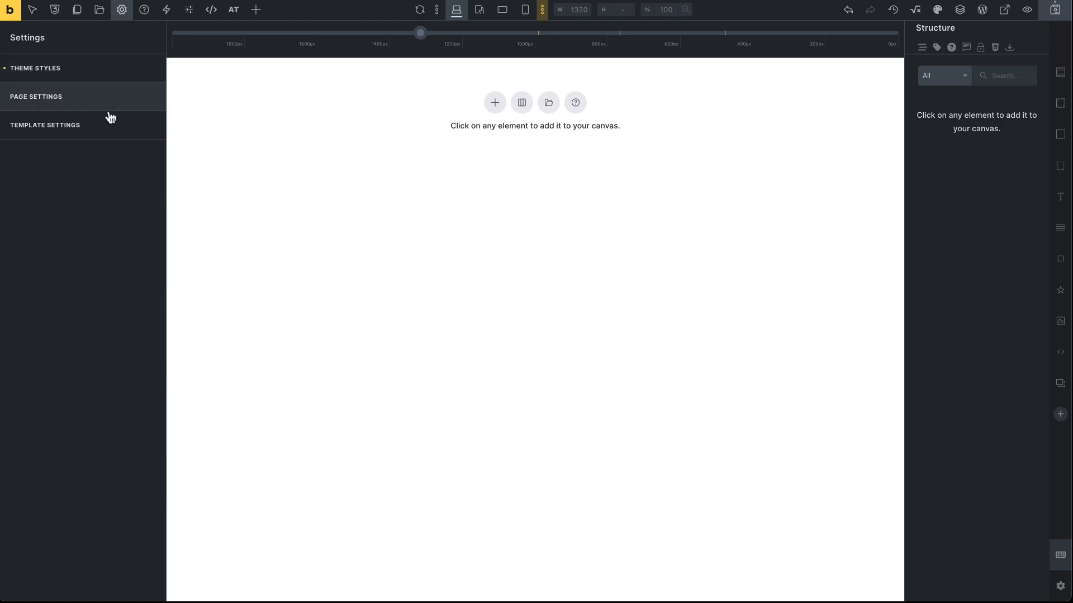
left_click(76, 130)
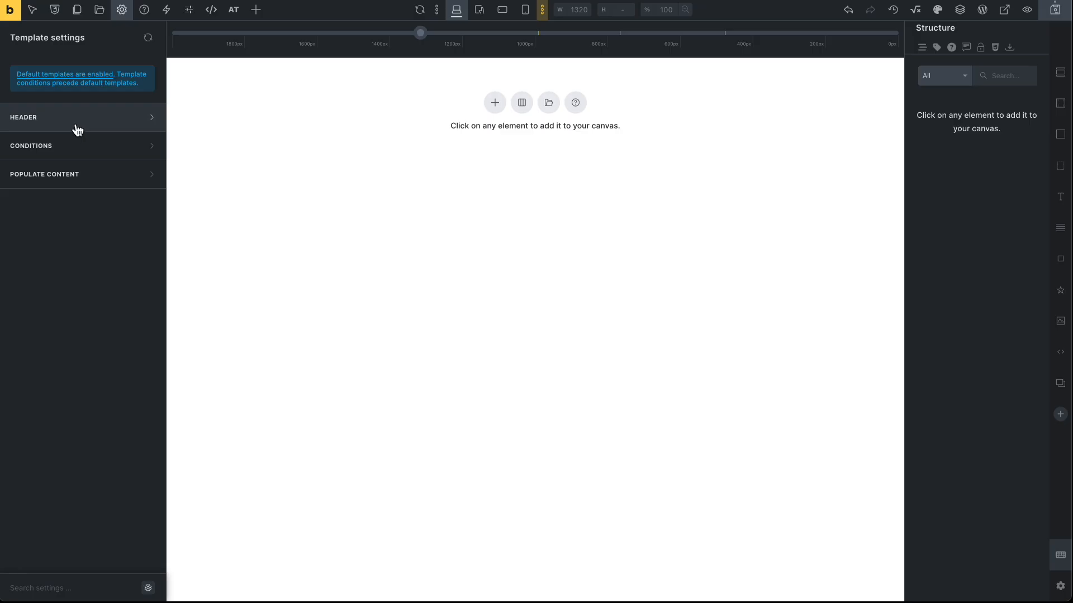
left_click(77, 148)
left_click(85, 202)
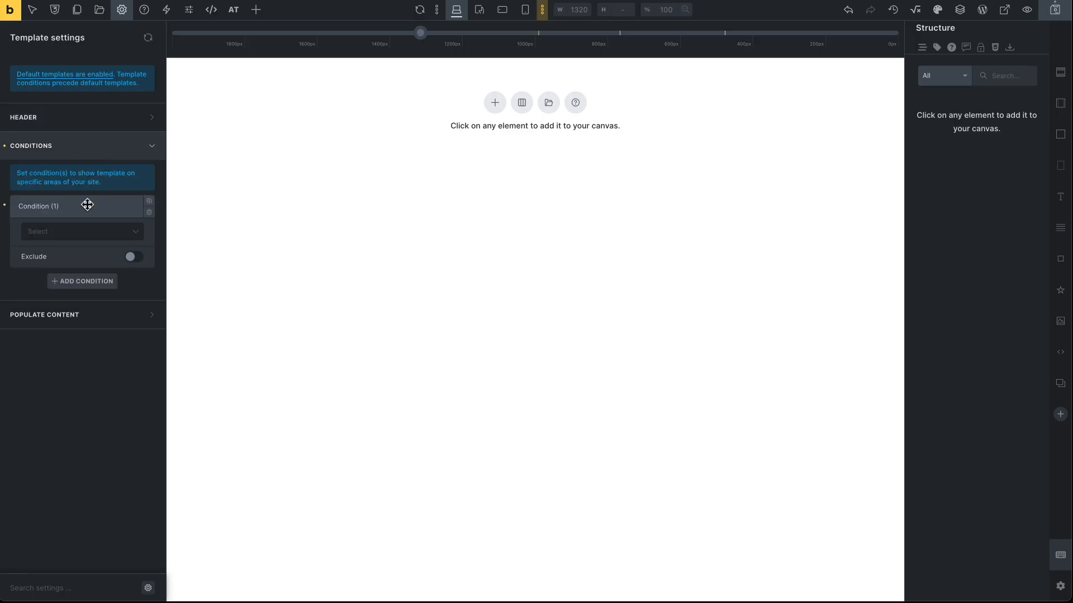
left_click(81, 240)
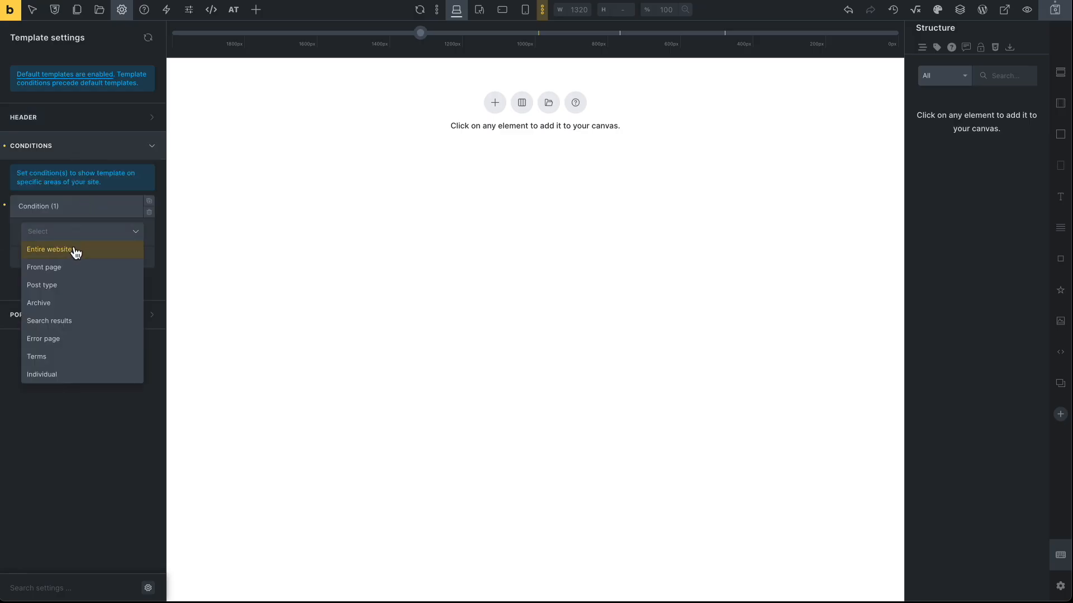
left_click(75, 249)
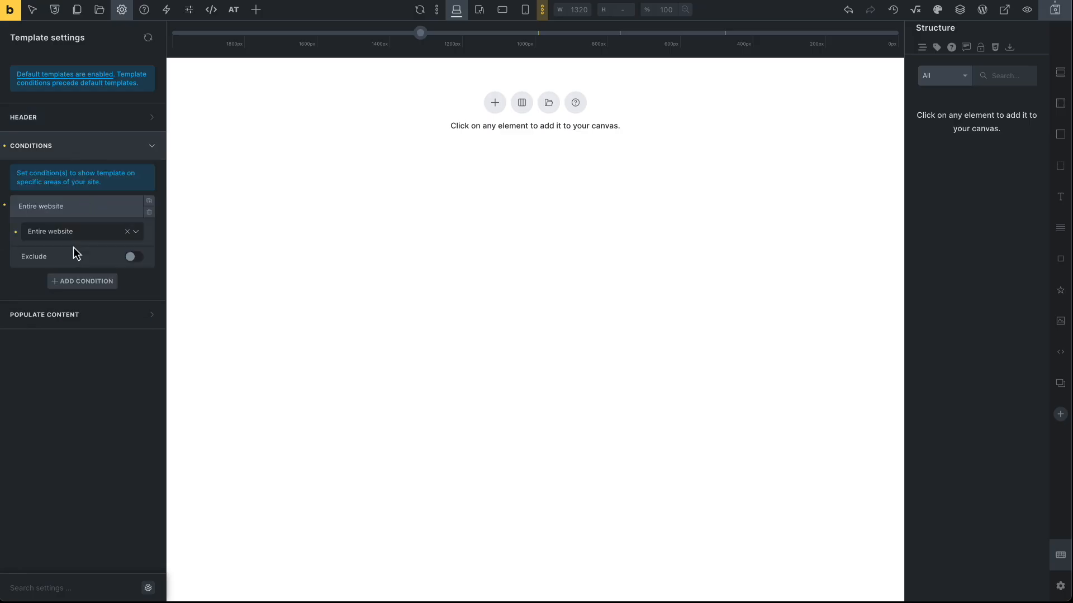
left_click(65, 318)
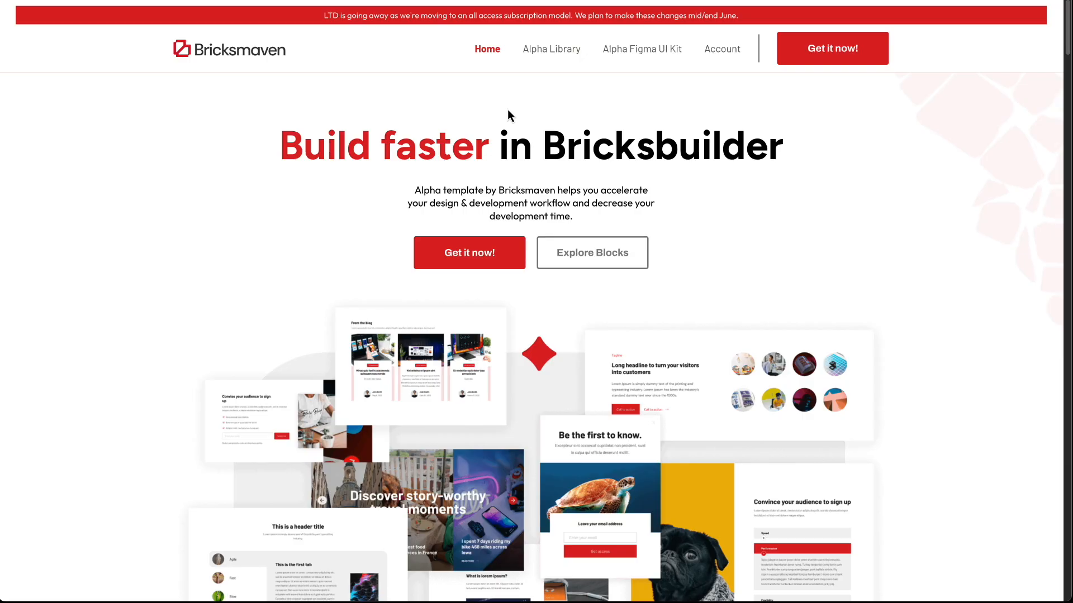
Browse the Bricksmaven site and look through the full list of block categories in the Alpha Library filter.
scroll(195, 338, "down", 2)
scroll(196, 337, "down", 3)
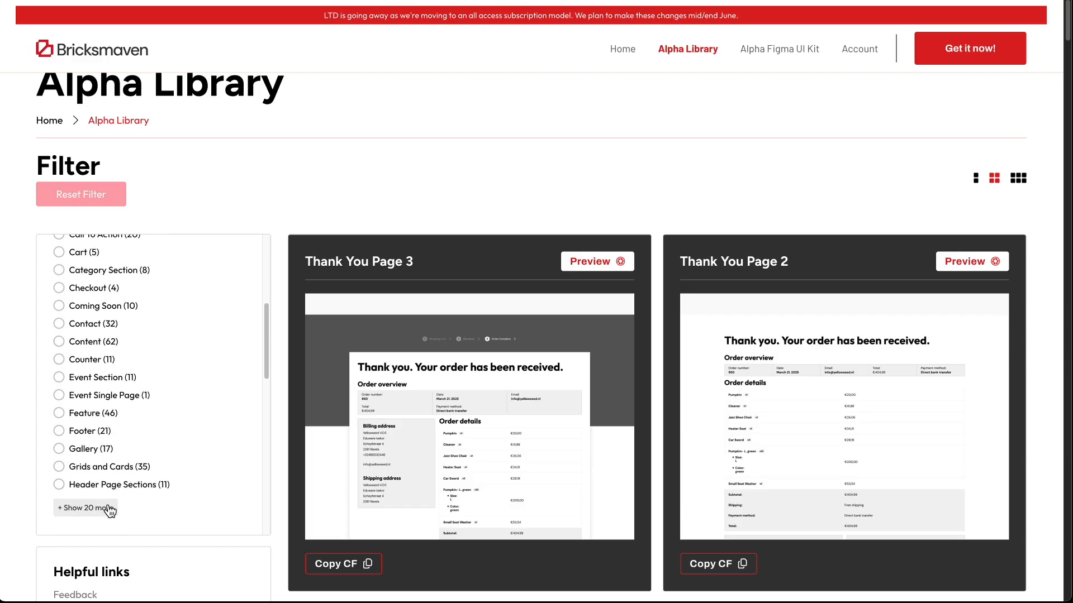
left_click(108, 510)
scroll(156, 395, "down", 2)
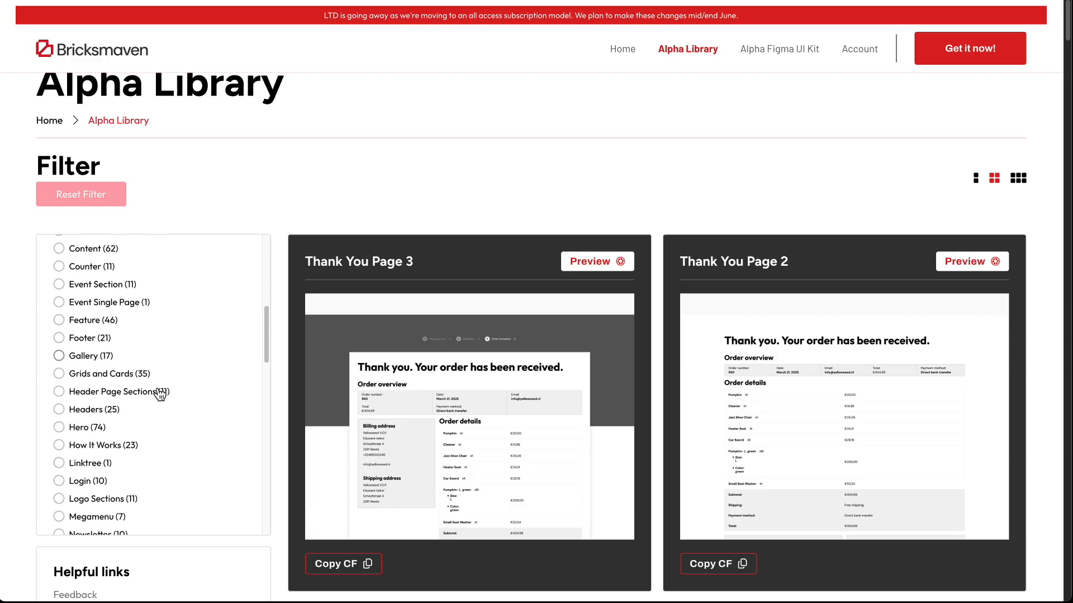
scroll(160, 395, "down", 4)
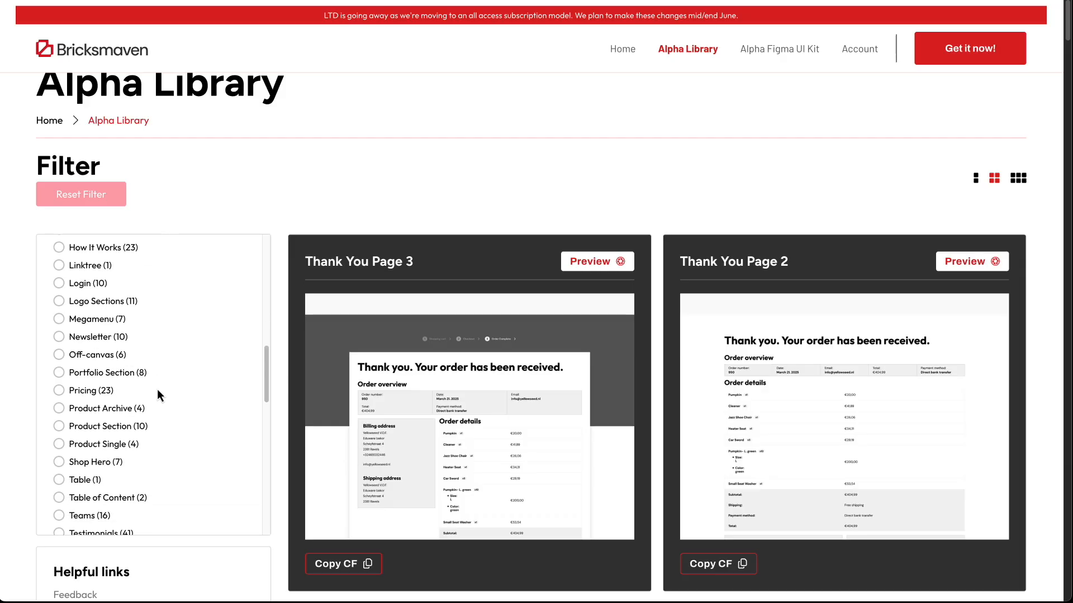
scroll(158, 394, "down", 1)
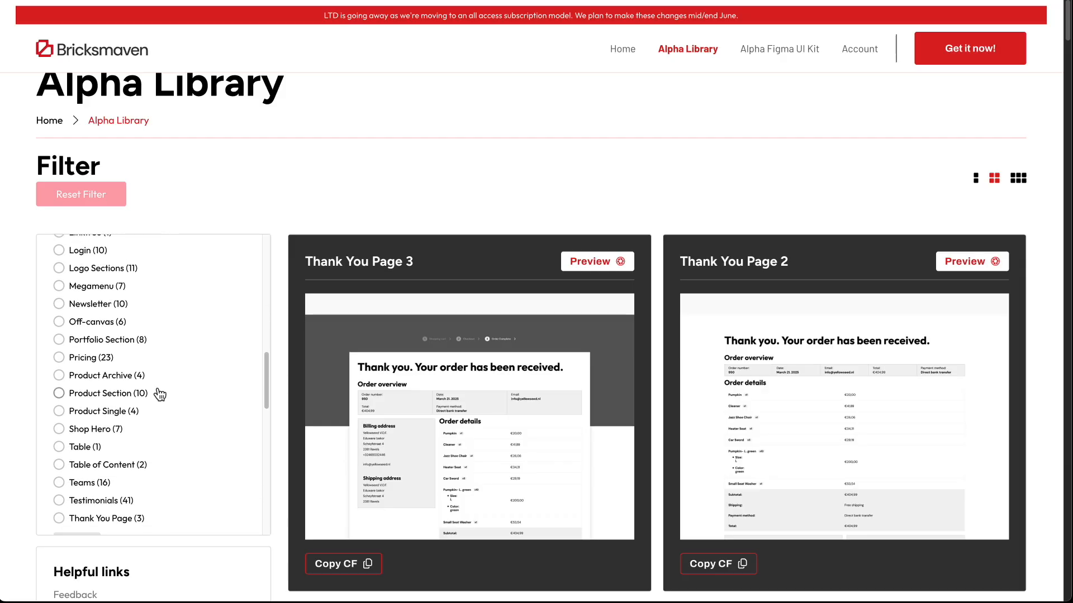
scroll(160, 395, "up", 1)
scroll(159, 397, "up", 5)
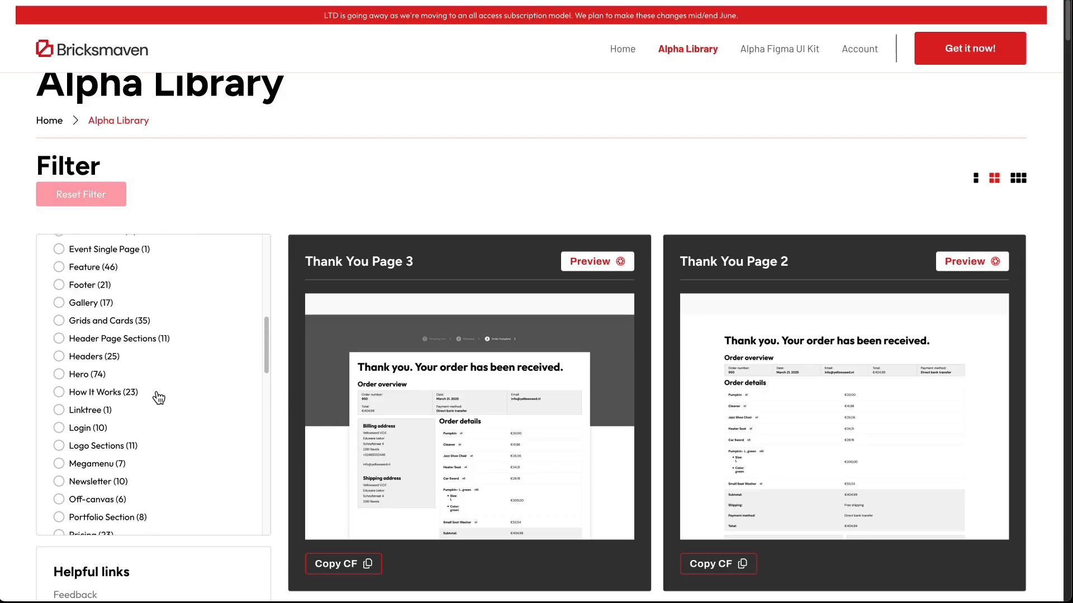
Compare the Alpha template LTD packages for Automatic CSS, Core Framework, Advanced Themer Framework and Custom CSS.
left_click(927, 56)
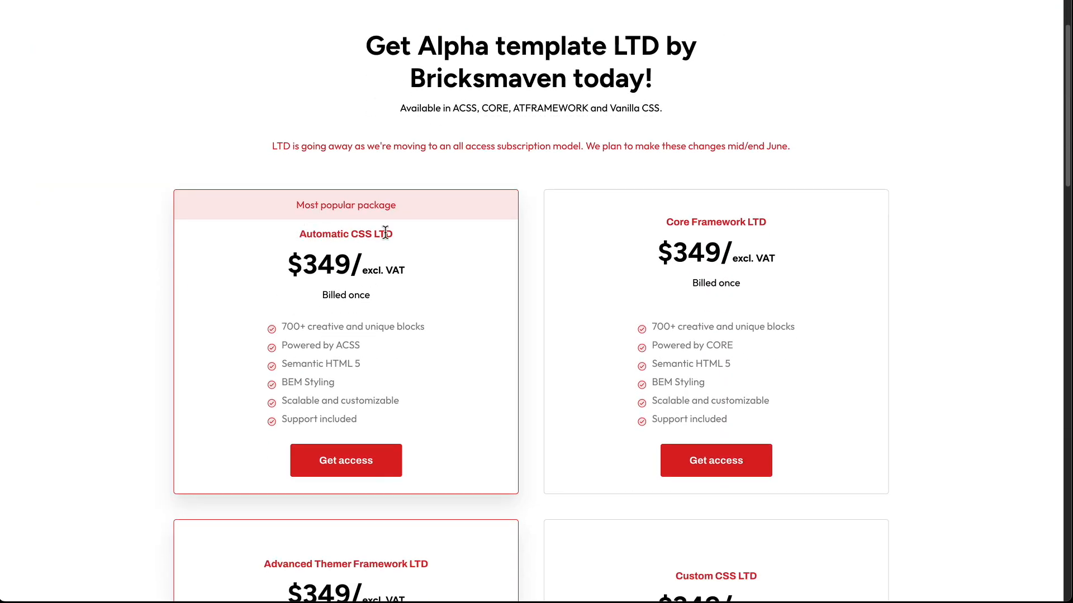
scroll(657, 232, "down", 3)
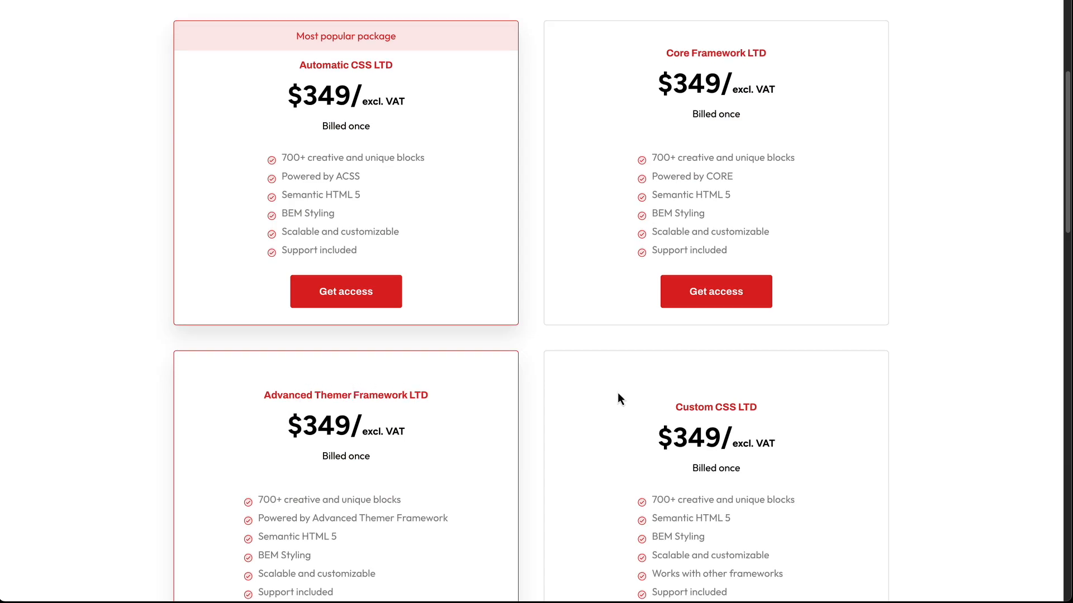
scroll(618, 398, "down", 2)
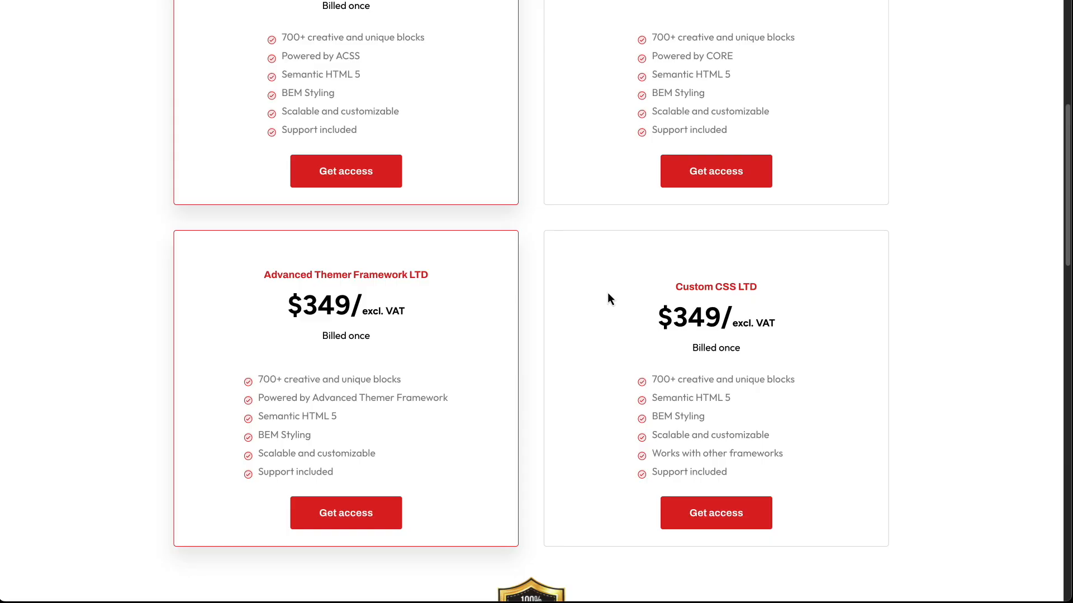
scroll(607, 294, "down", 2)
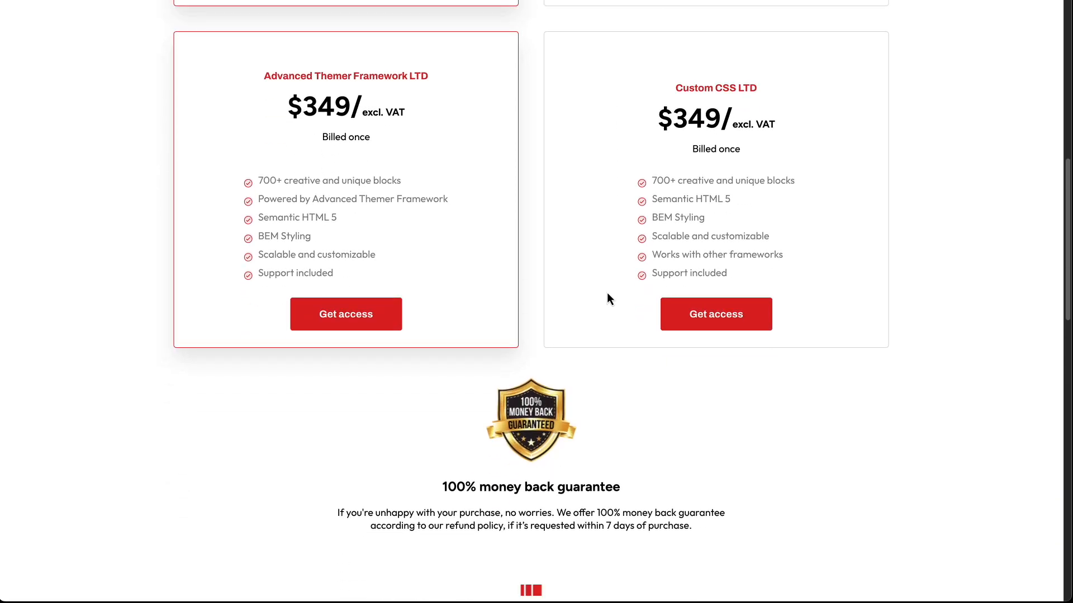
scroll(607, 293, "up", 10)
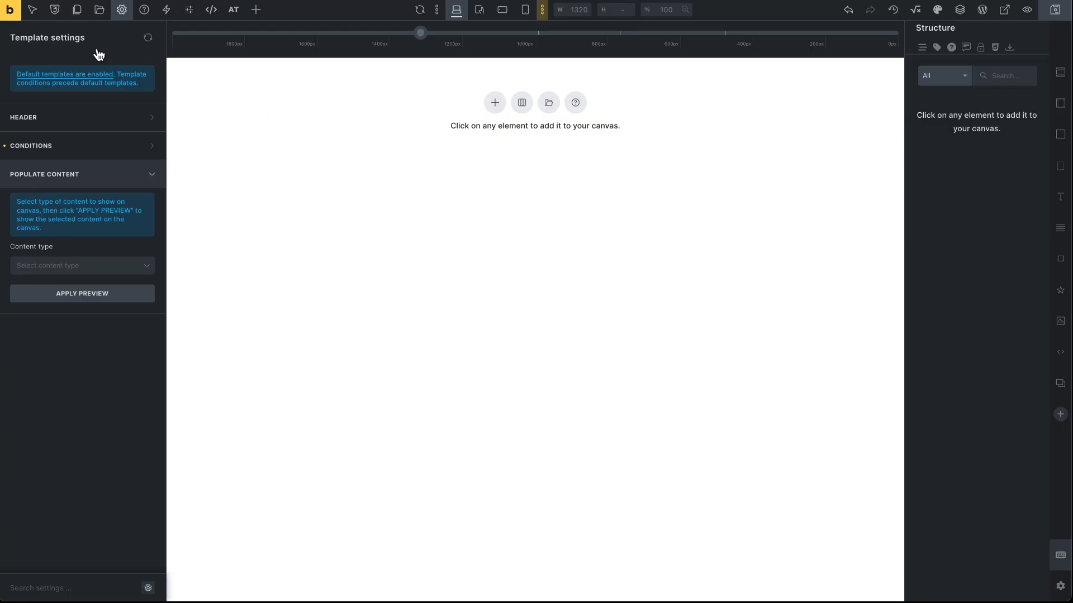
Back in the Bricks builder, open the Bricksmaven template library and filter it to the Header bundle.
left_click(100, 12)
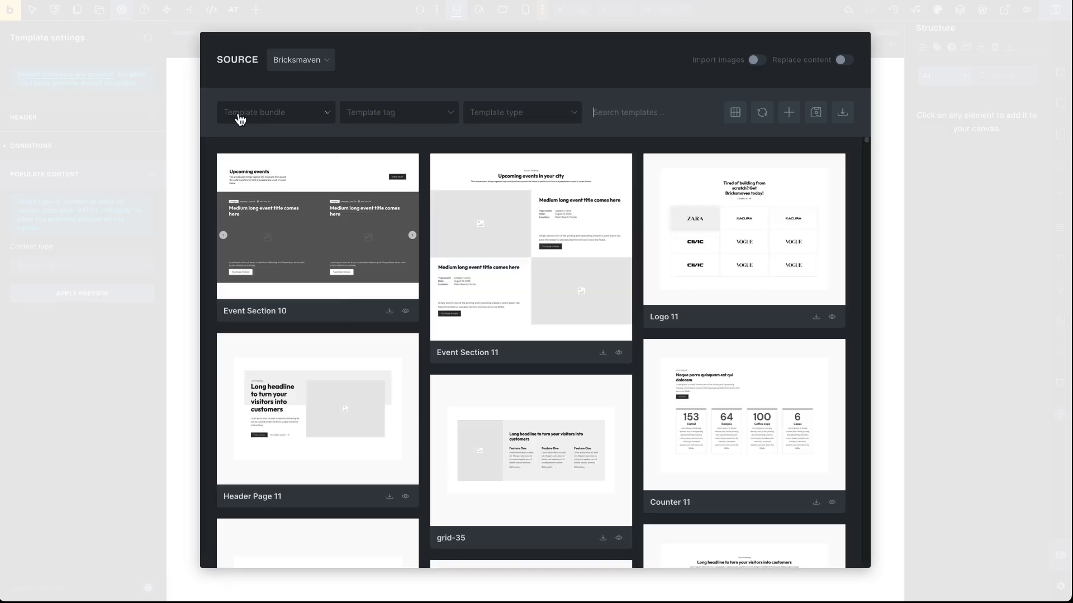
left_click(238, 115)
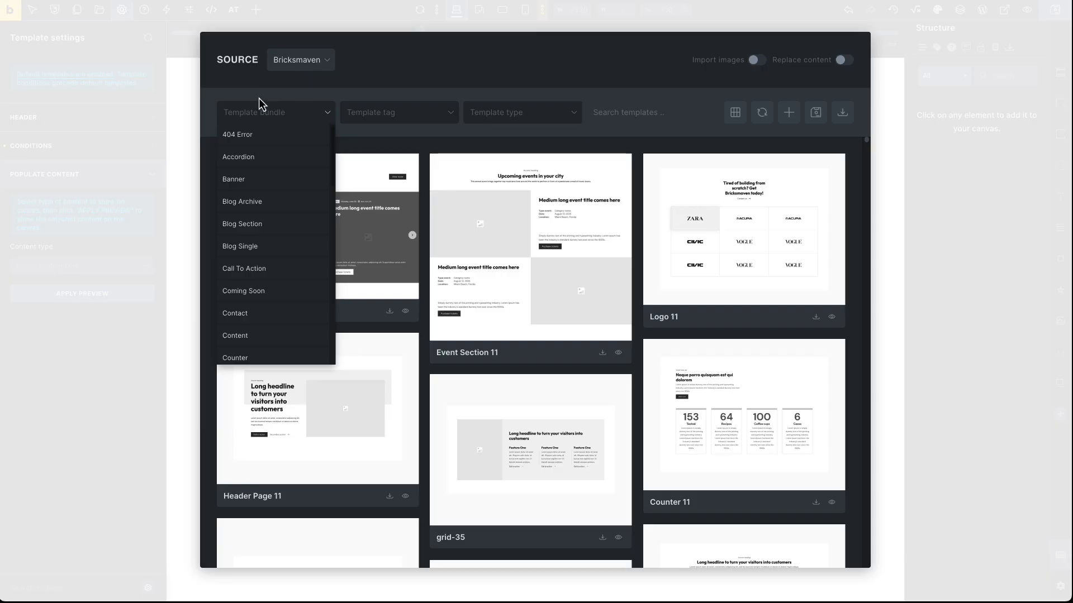
left_click(255, 115)
left_click(255, 113)
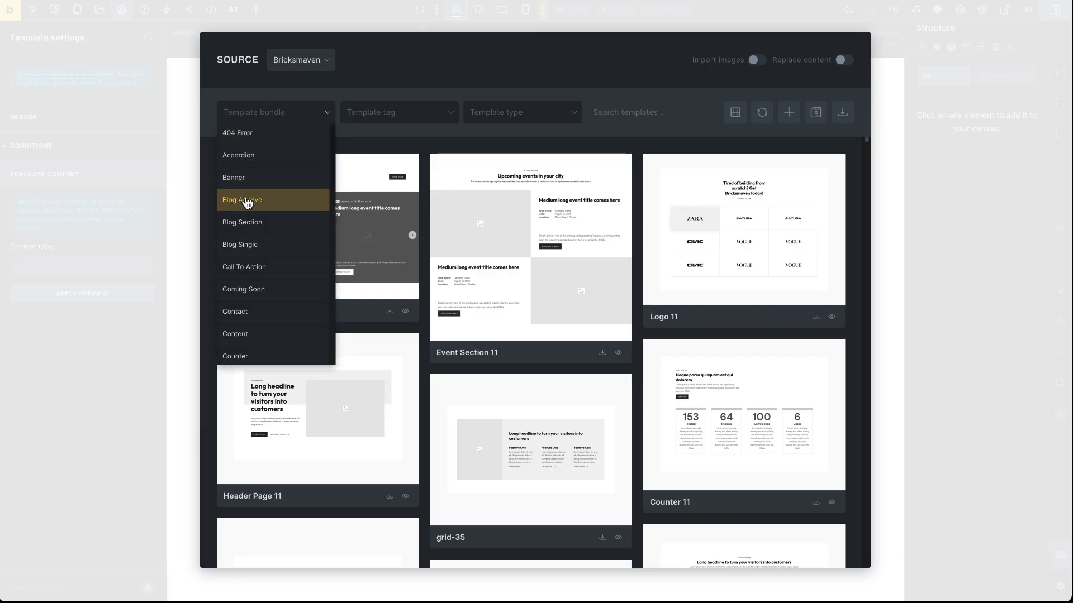
scroll(241, 268, "down", 4)
left_click(240, 285)
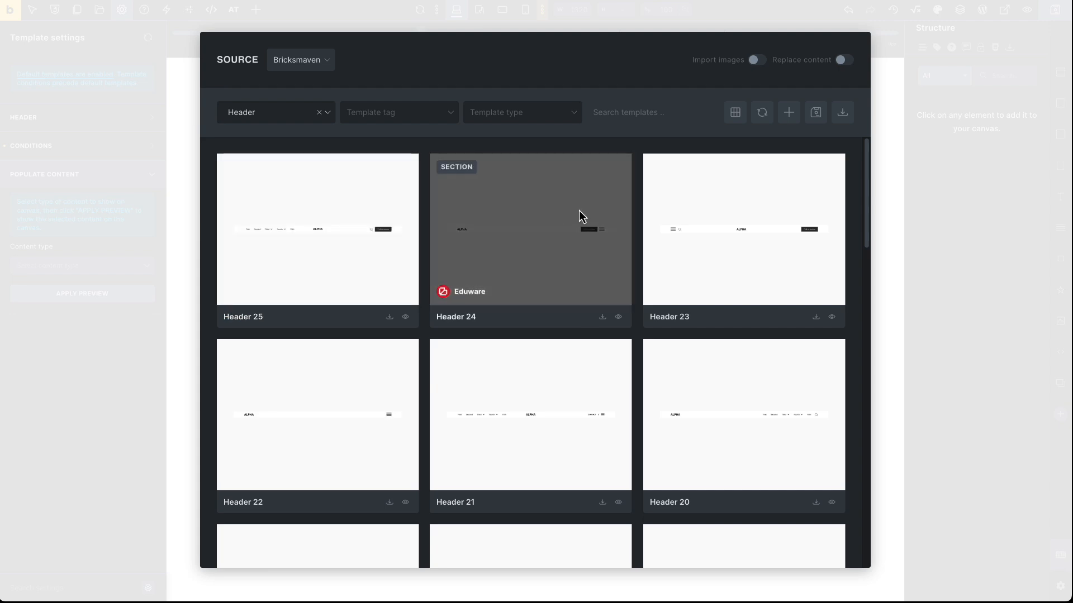
Look through the header layouts and insert the Header 20 template into the empty header template.
scroll(580, 212, "down", 10)
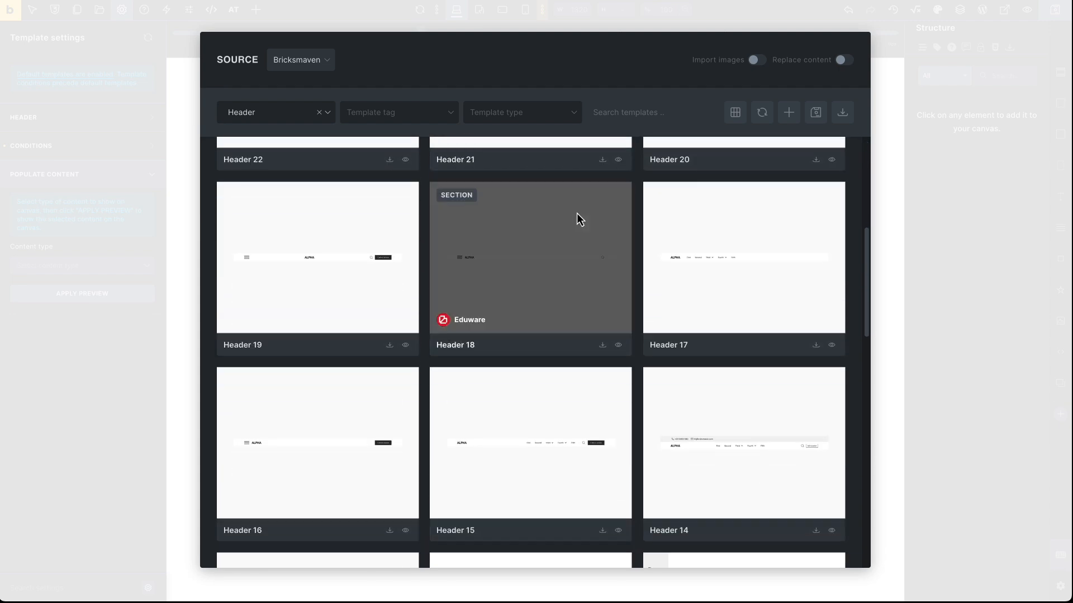
scroll(574, 216, "down", 3)
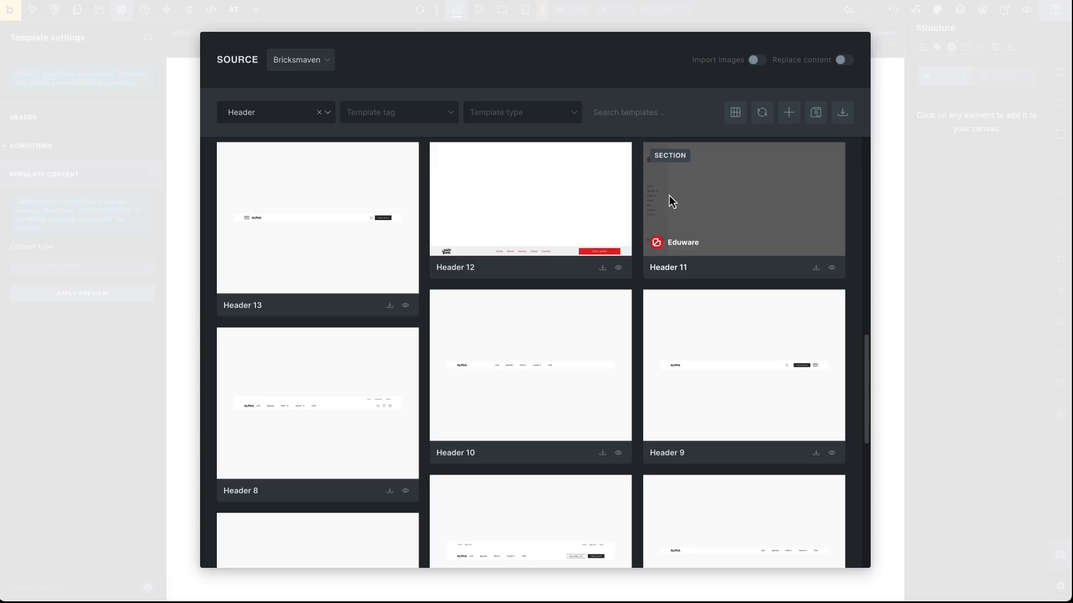
scroll(668, 195, "up", 5)
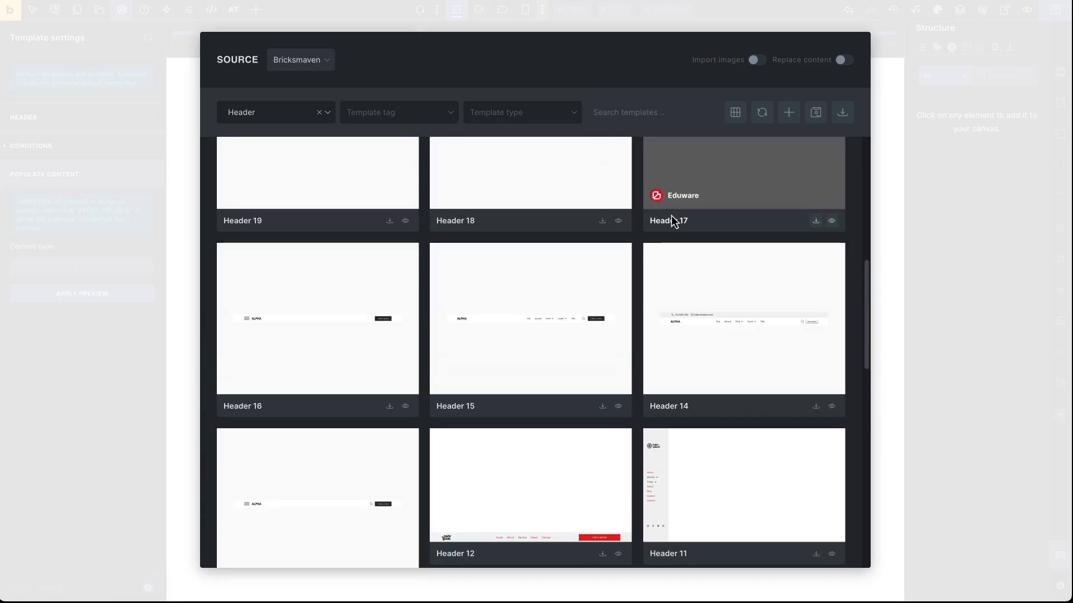
scroll(742, 278, "up", 3)
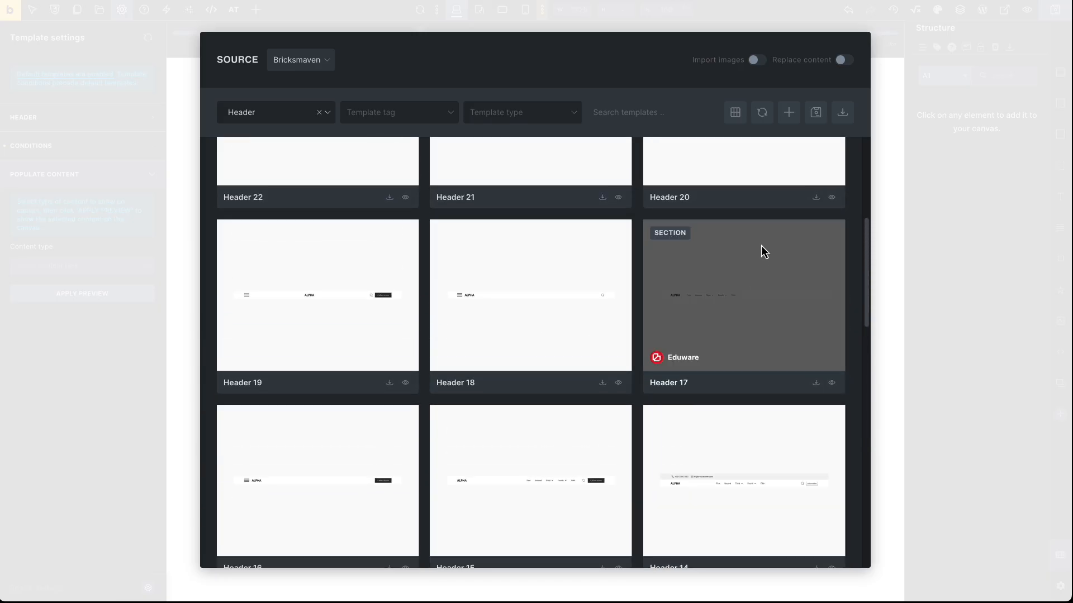
scroll(762, 249, "up", 3)
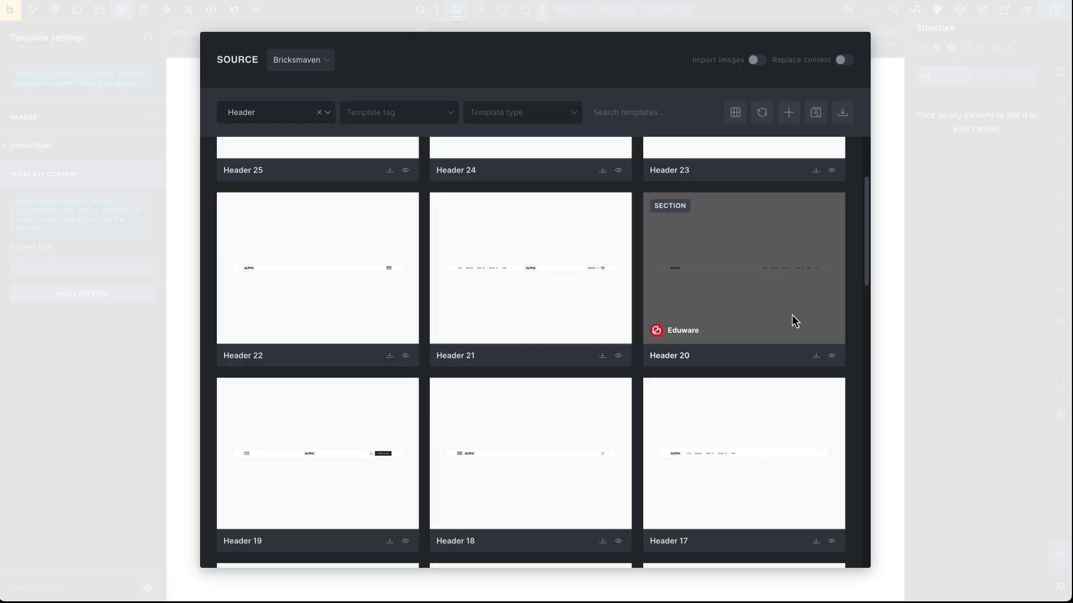
left_click(816, 357)
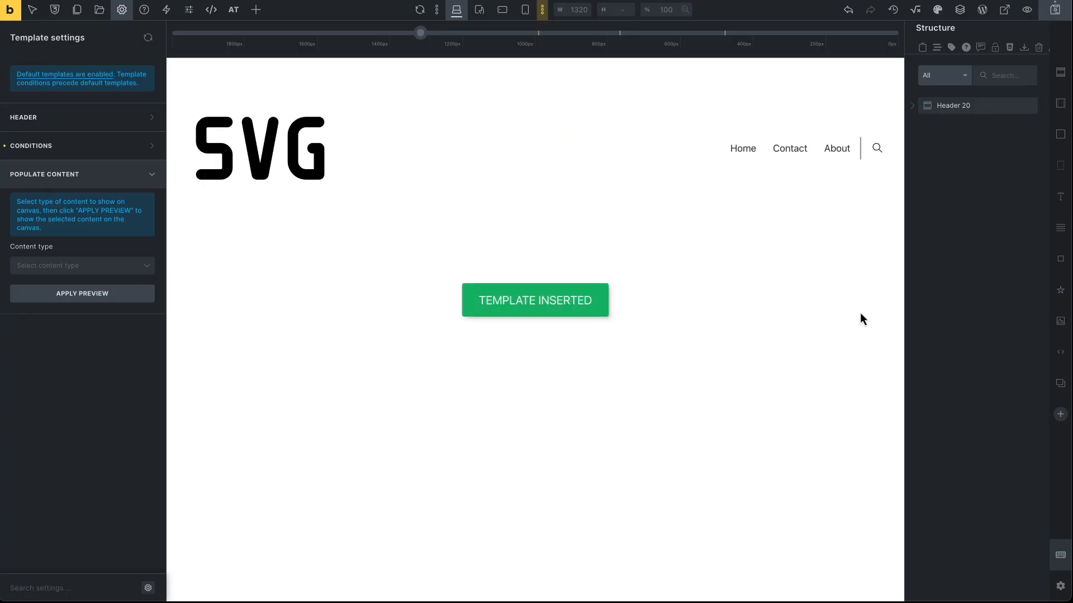
Replace the placeholder SVG image in the header's Brand block with the Demo Site logo from the media library.
left_click(529, 93)
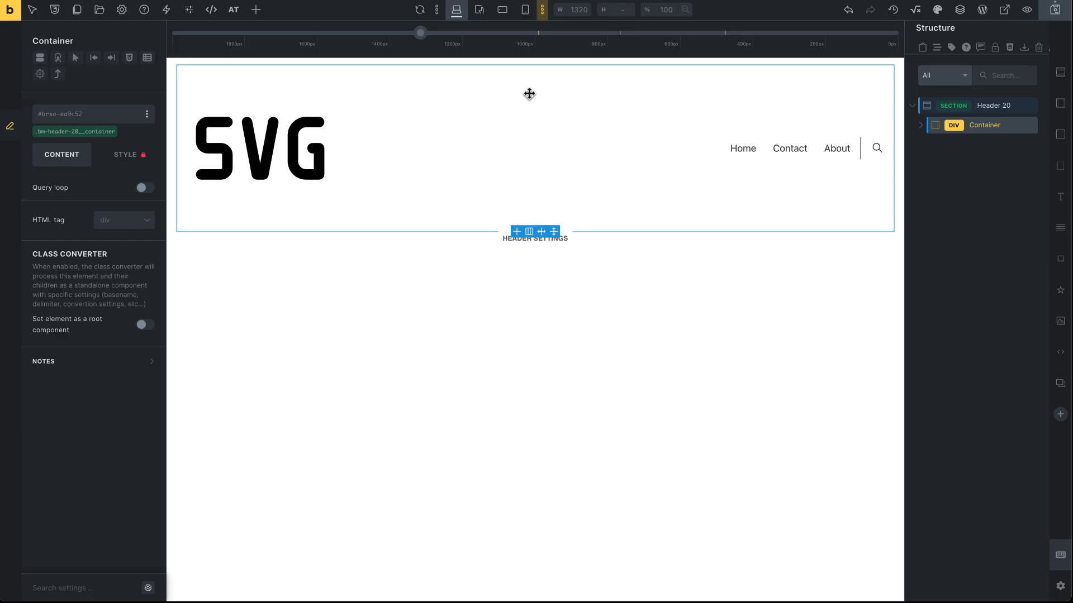
left_click(273, 151)
left_click(110, 245)
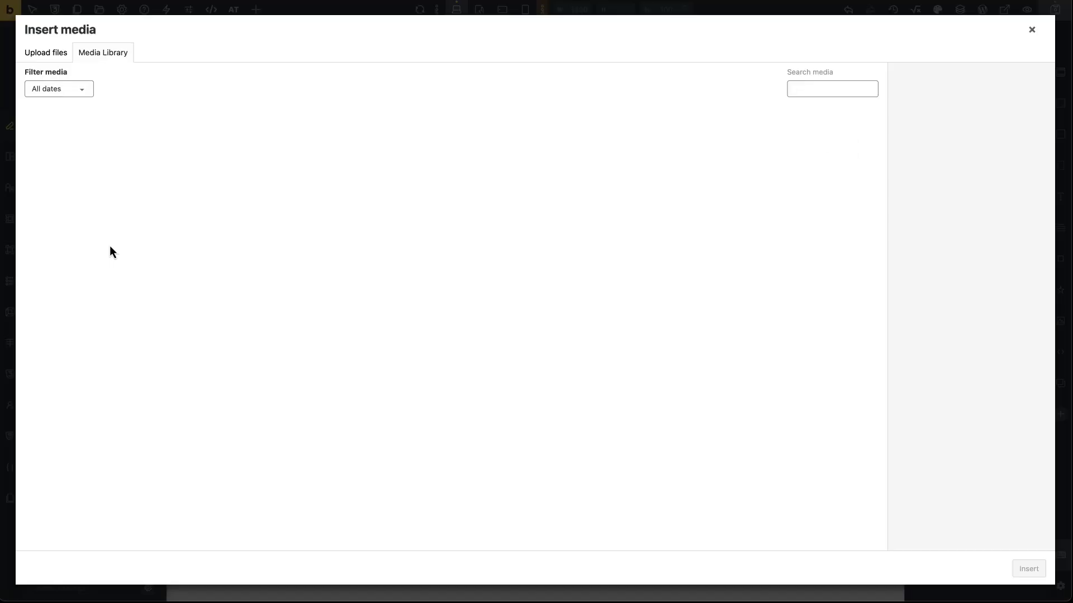
left_click(1029, 568)
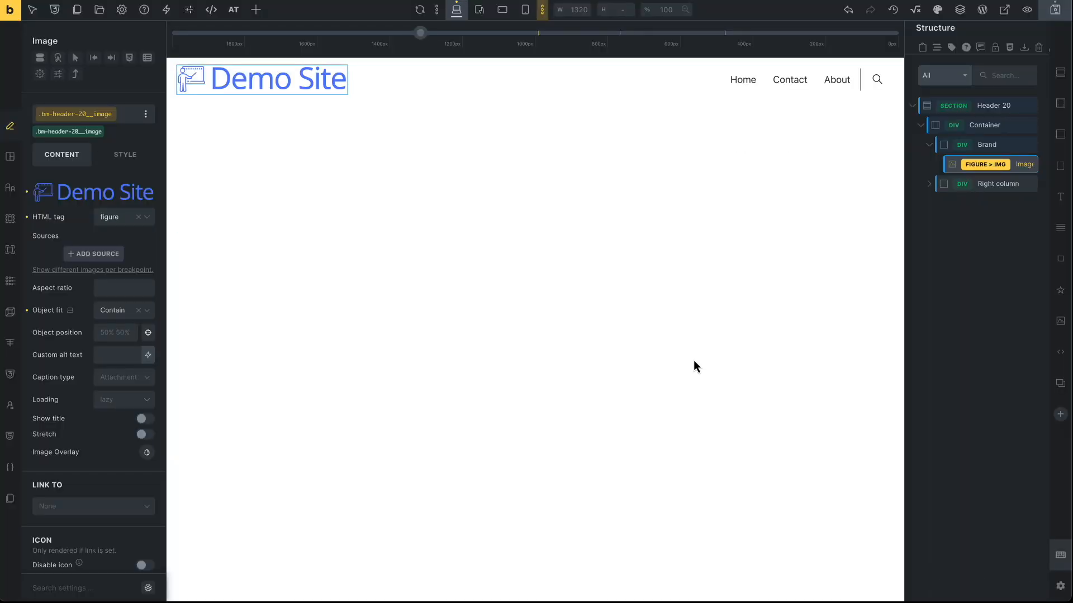
Set the Header 20 section's border width to 4px on top and 2px at the bottom.
left_click(982, 107)
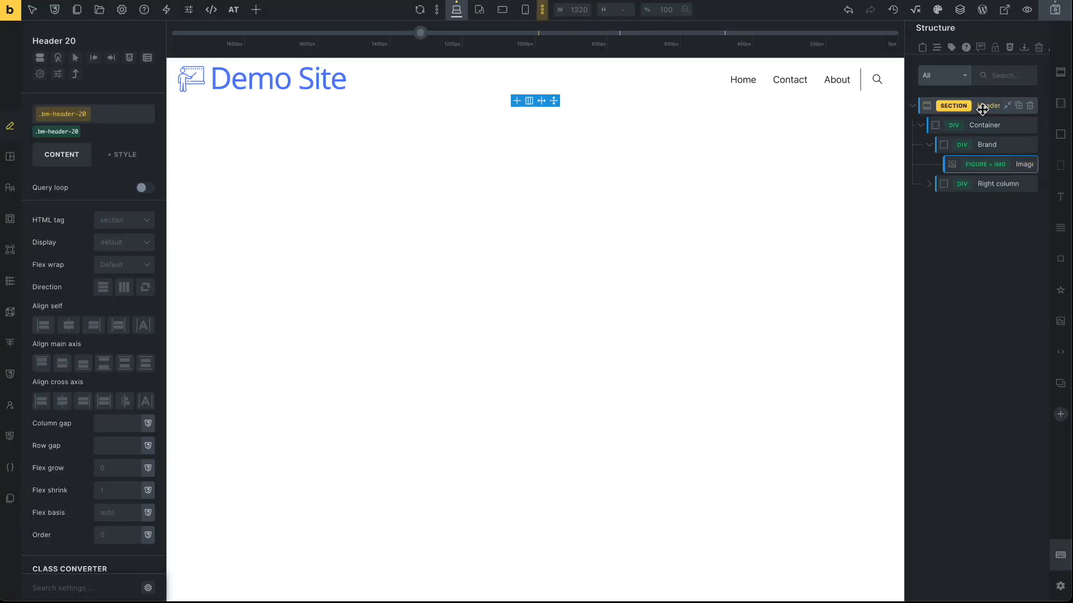
left_click(121, 162)
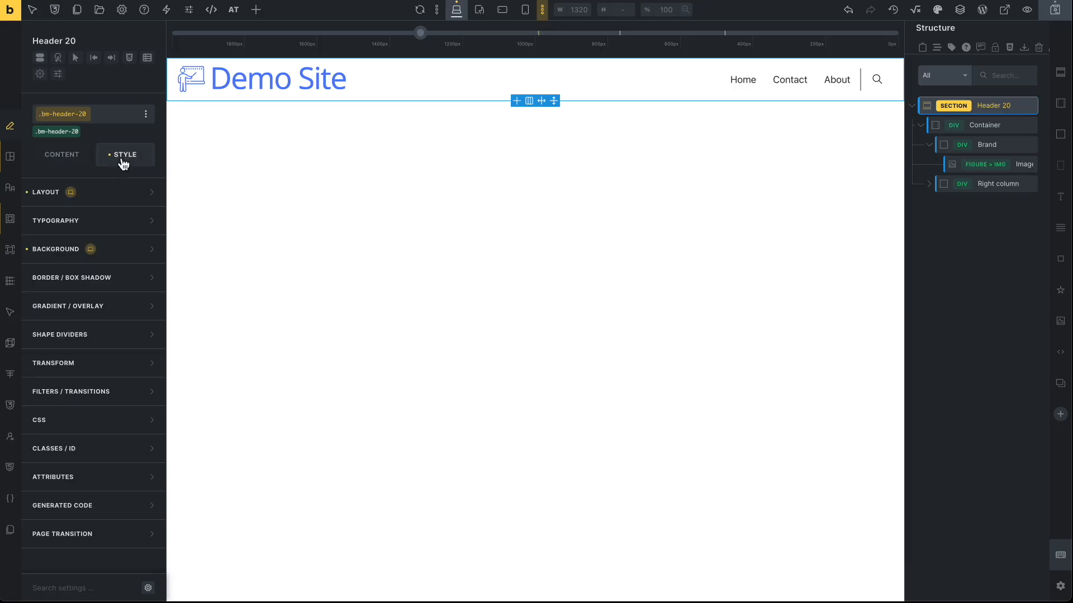
left_click(129, 280)
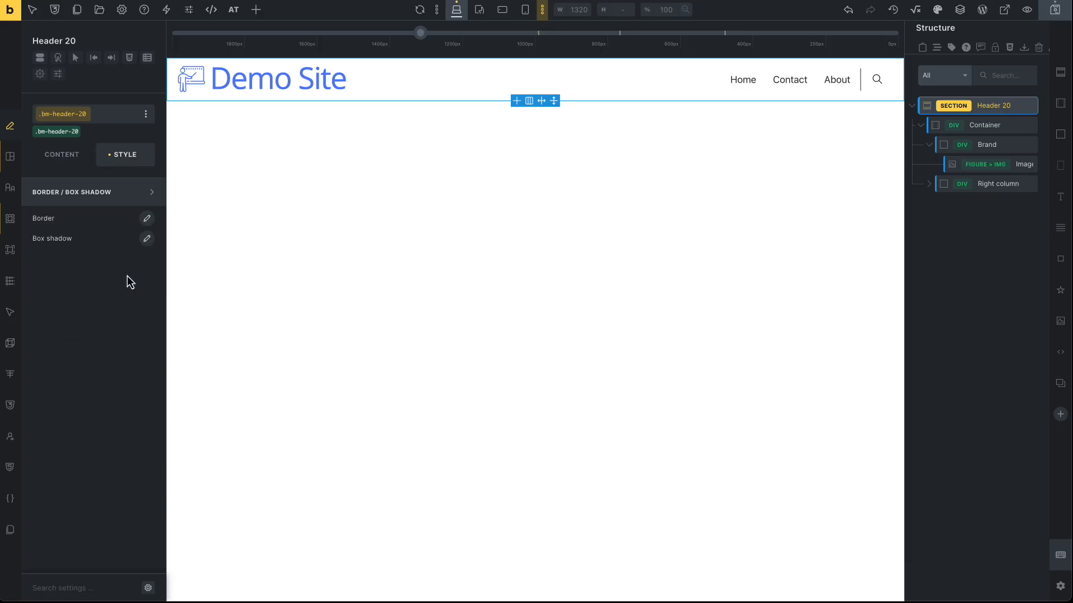
left_click(147, 219)
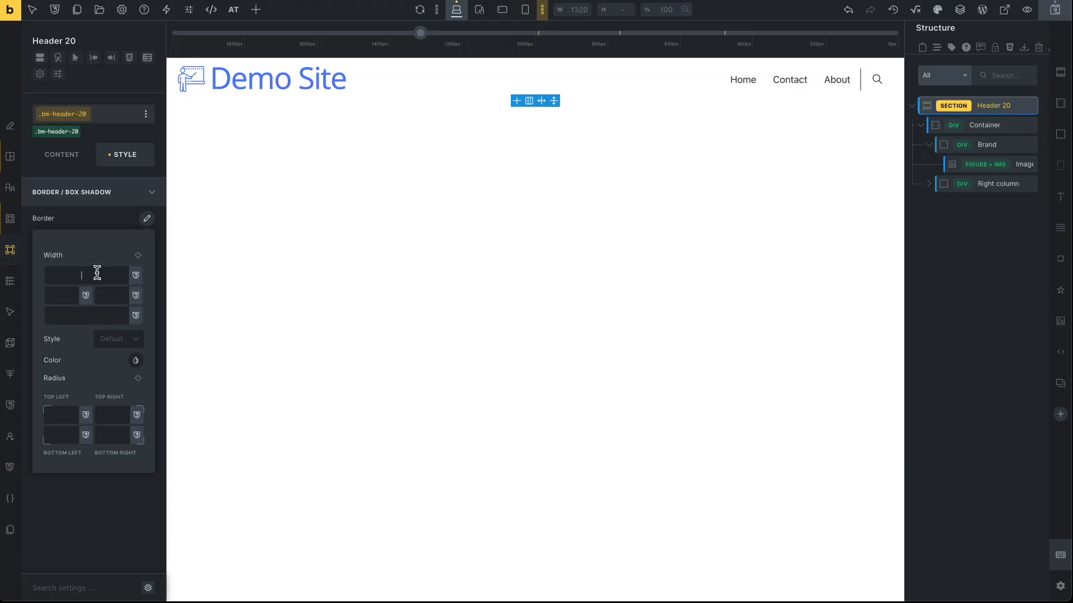
type("4px")
left_click(94, 313)
type("2px")
Make the section's border style Solid and colour it with the first blue swatch of the AT palette.
left_click(107, 340)
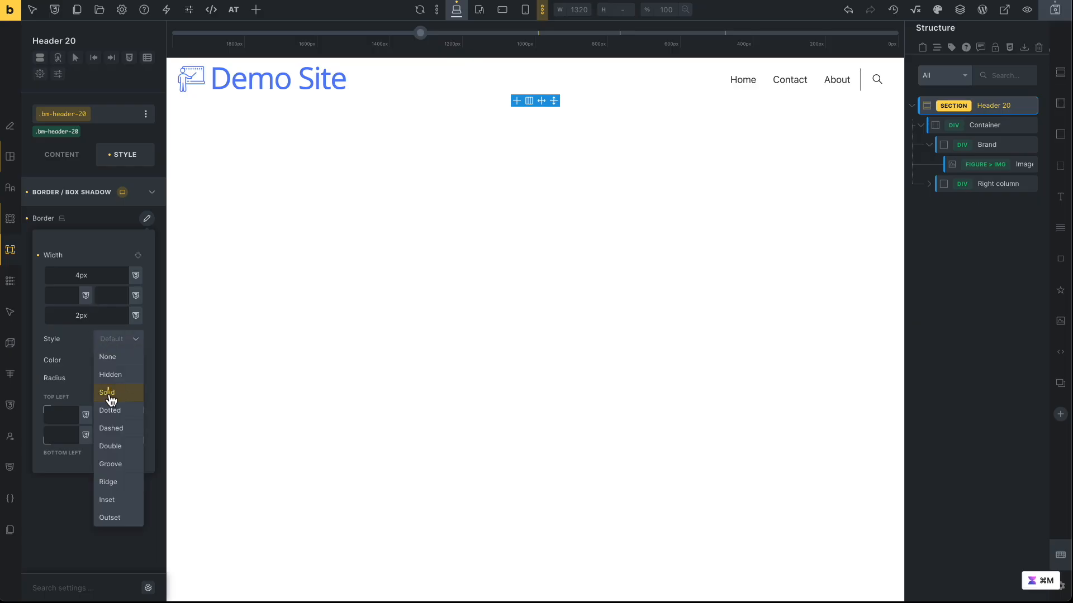
left_click(106, 394)
left_click(135, 362)
left_click(56, 423)
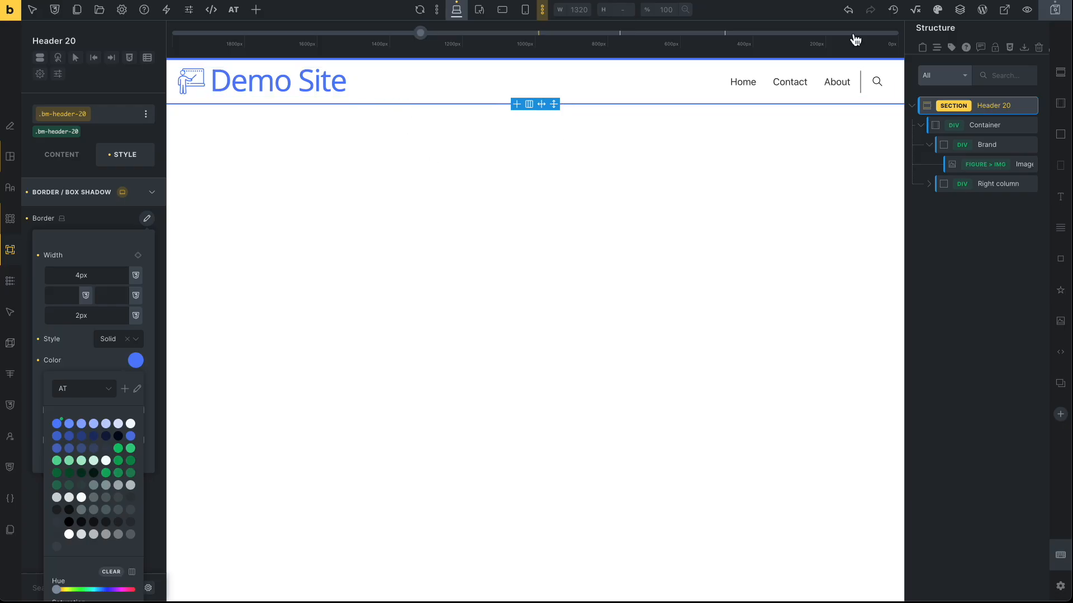
Save the header template, leave the builder for WordPress, and view the header on the live site.
left_click(1054, 10)
left_click(983, 11)
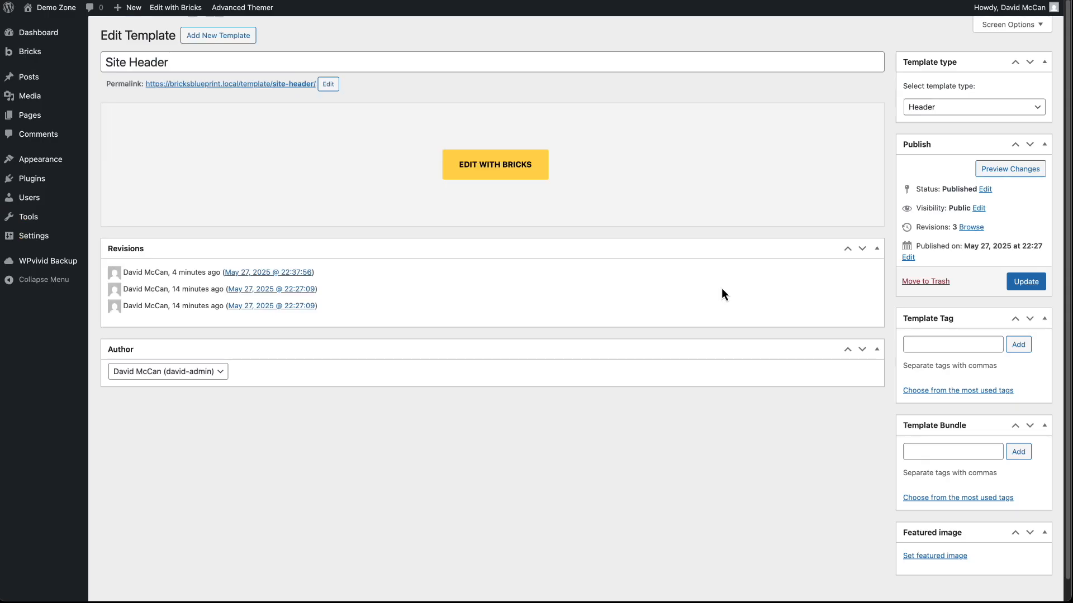
left_click(72, 12)
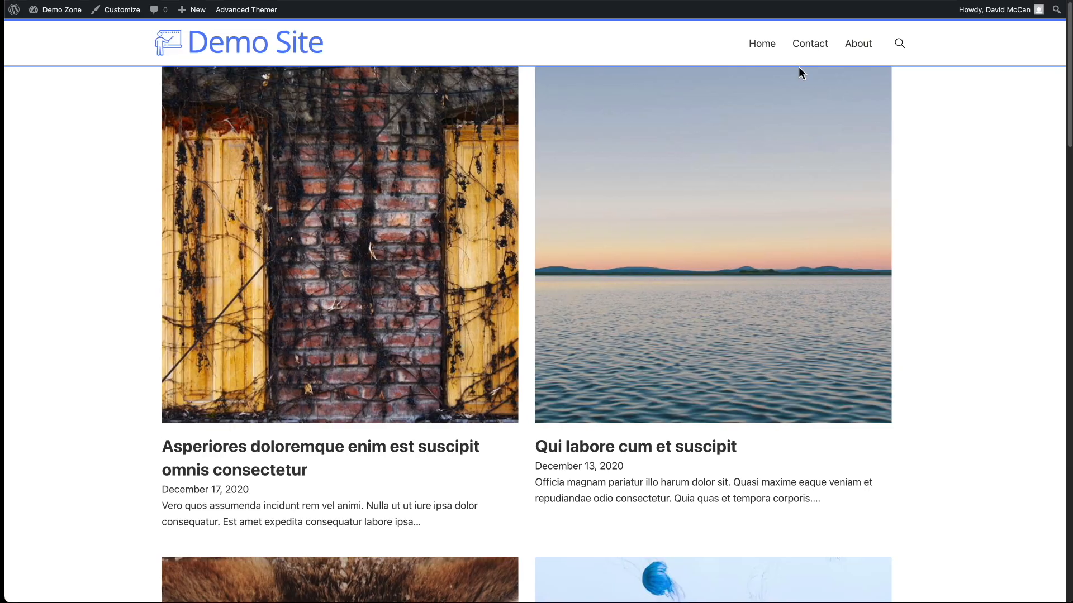
Return to the WordPress dashboard and open the list of Bricks templates.
mouse_move(61, 12)
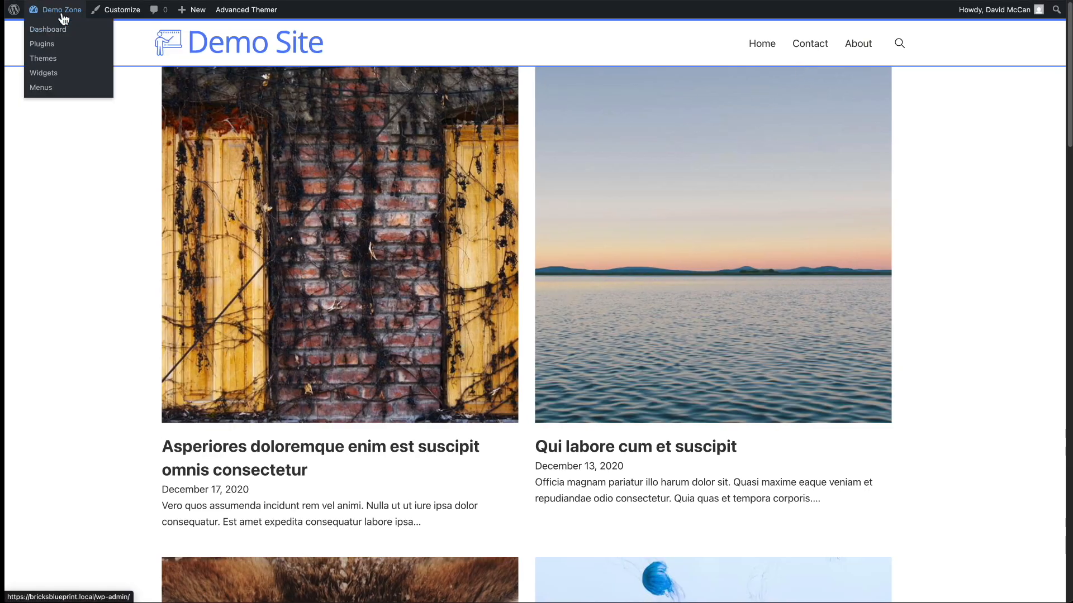
left_click(54, 34)
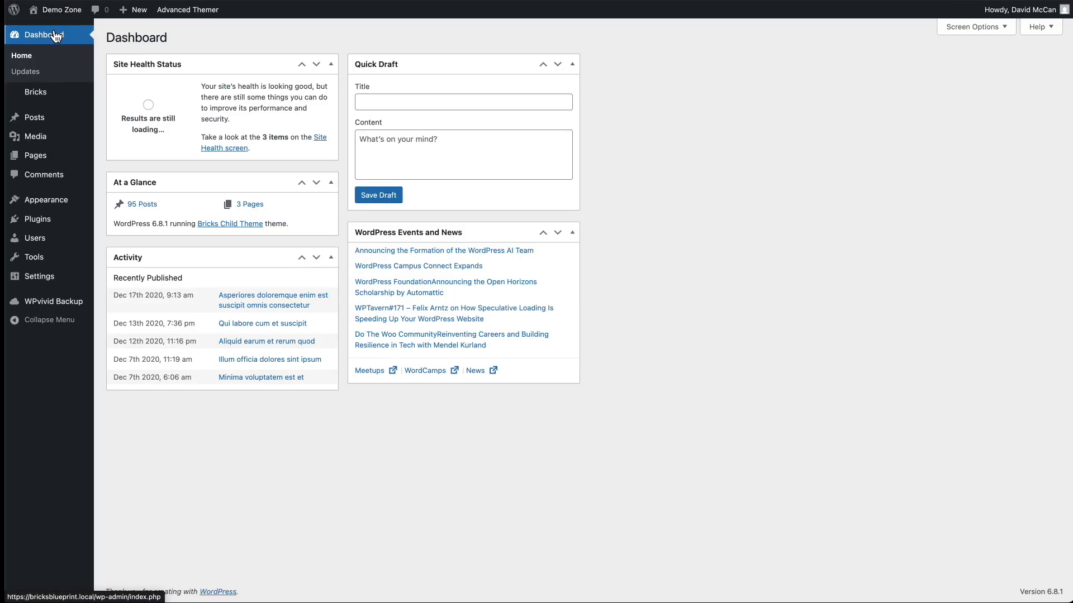
mouse_move(37, 95)
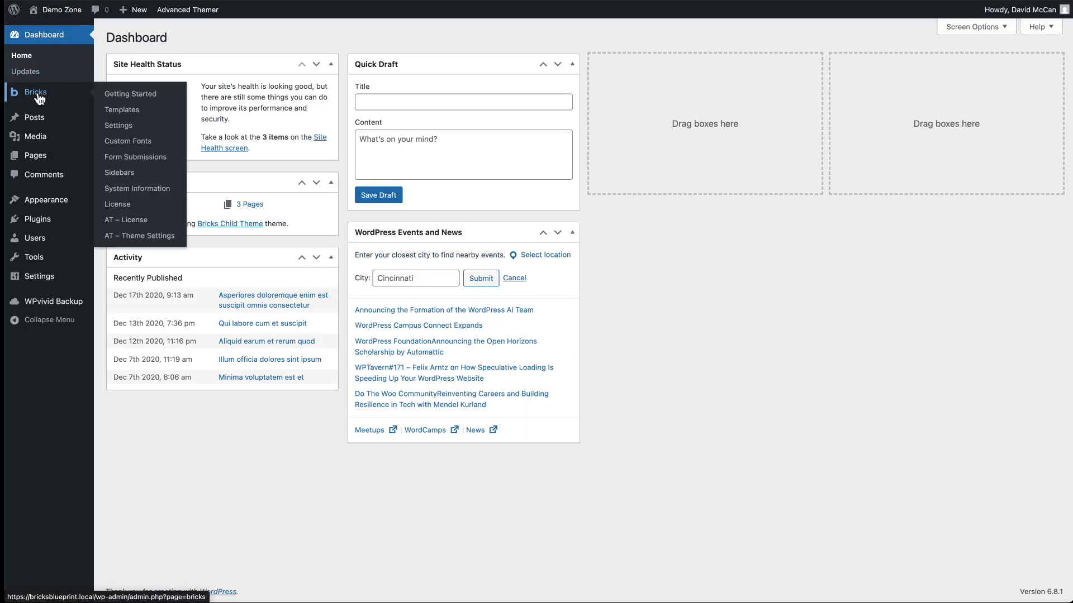
left_click(143, 110)
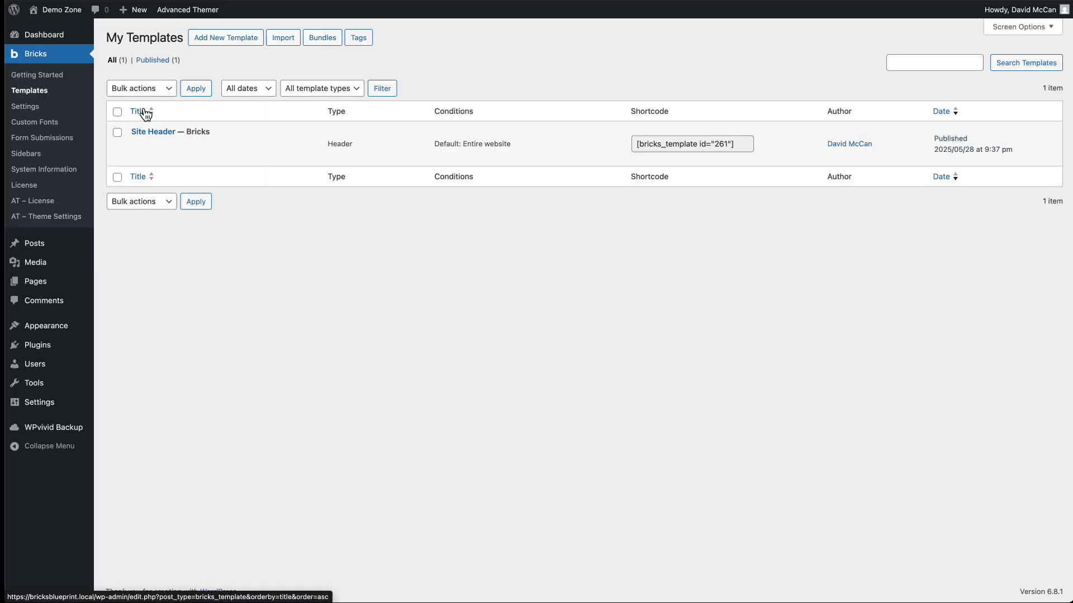
Create and publish a new template titled Site Footer with the template type Footer, and open it for editing in Bricks.
left_click(220, 39)
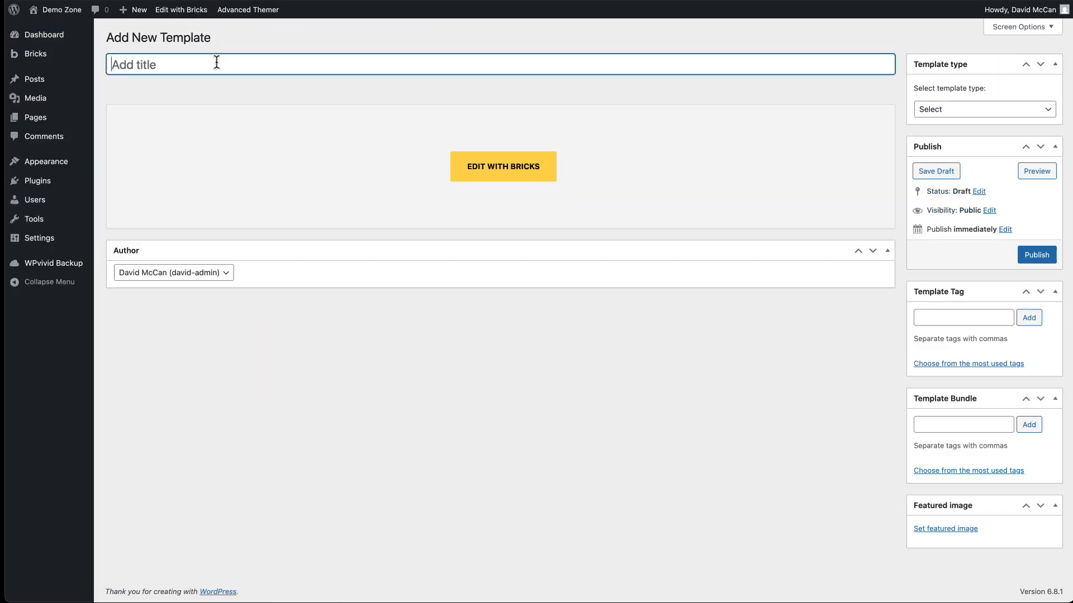
type("Site Footer")
left_click(937, 116)
left_click(937, 138)
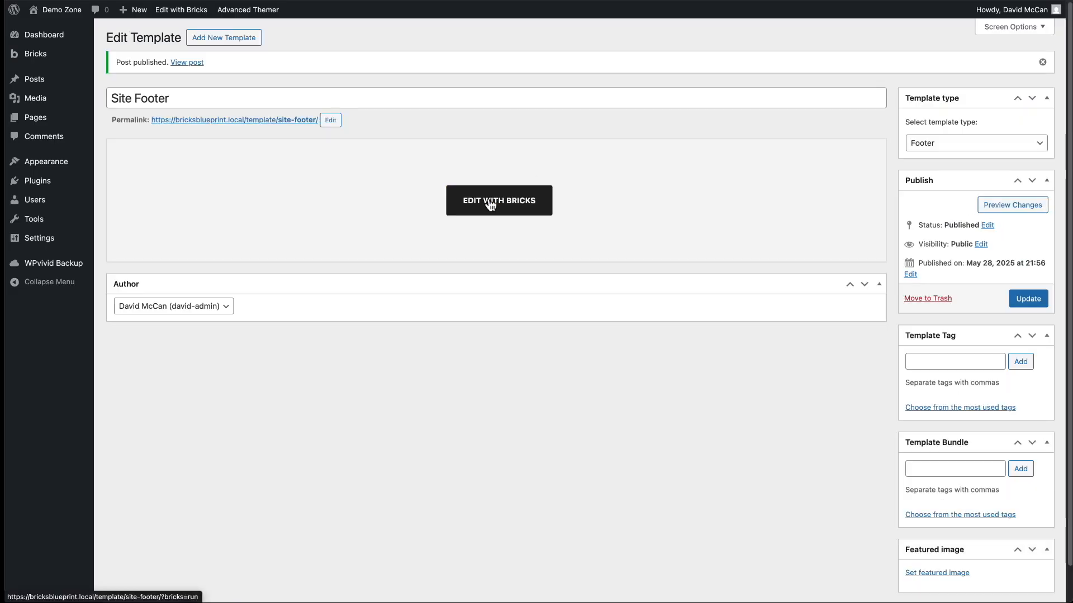
left_click(489, 203)
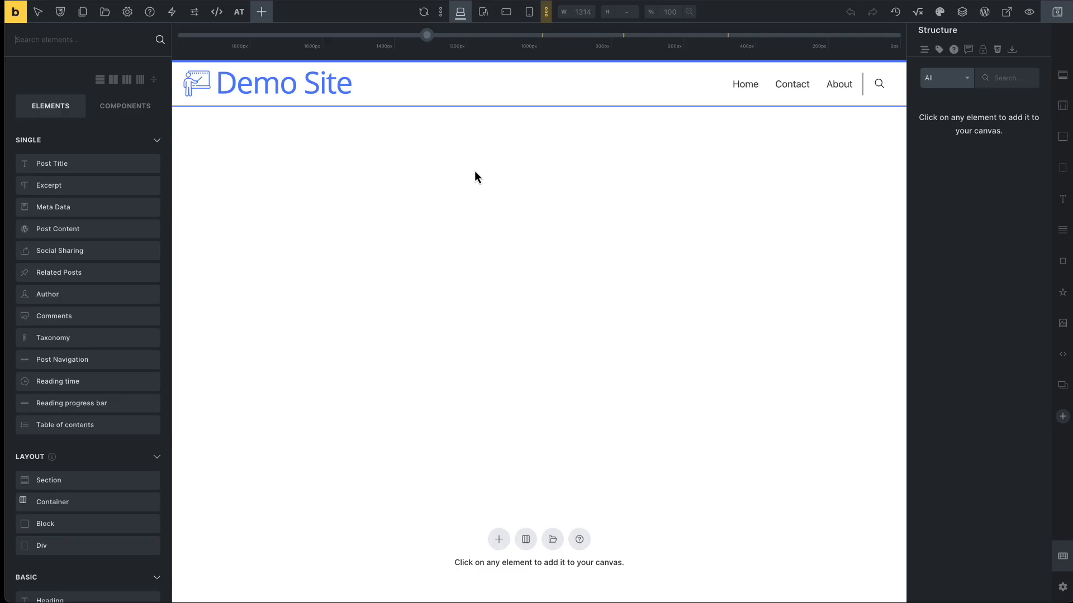
Insert the Footer 19 layout from the Footer bundle of the Bricksmaven template source.
left_click(109, 14)
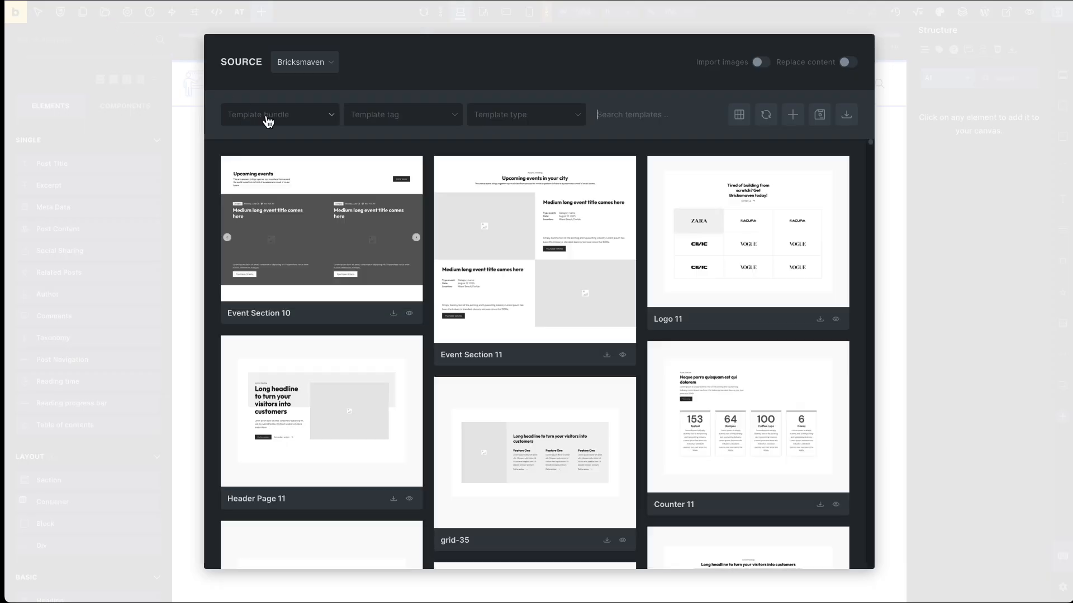
left_click(268, 118)
scroll(277, 223, "down", 3)
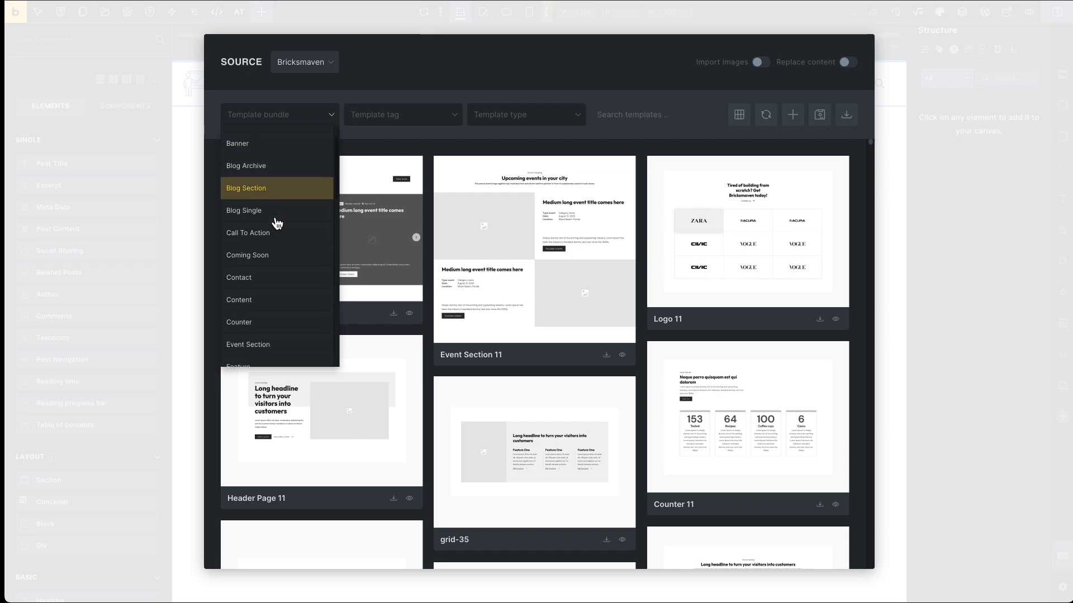
left_click(234, 351)
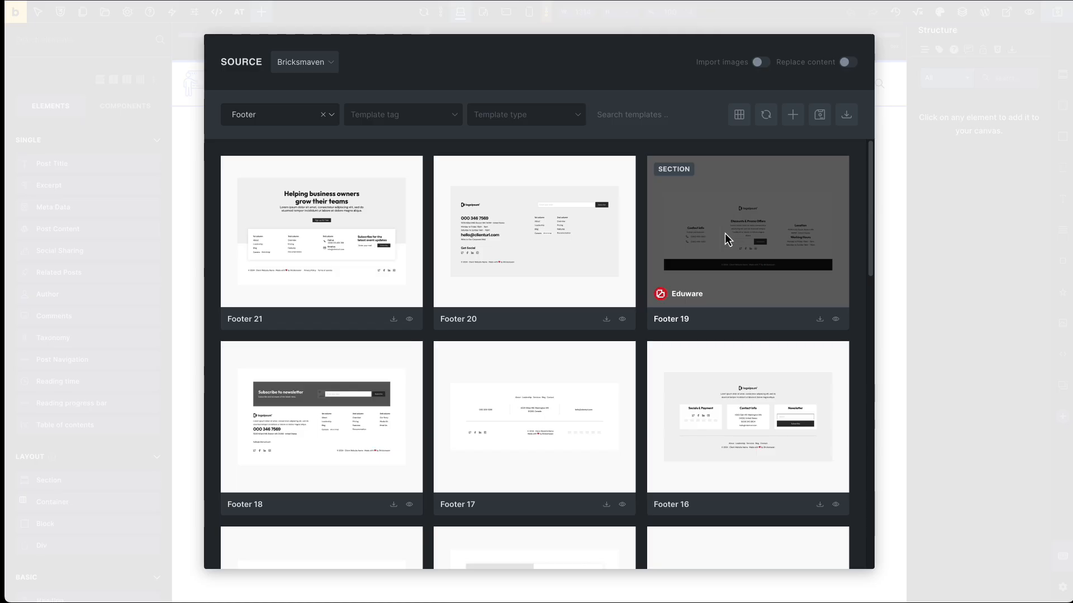
left_click(819, 320)
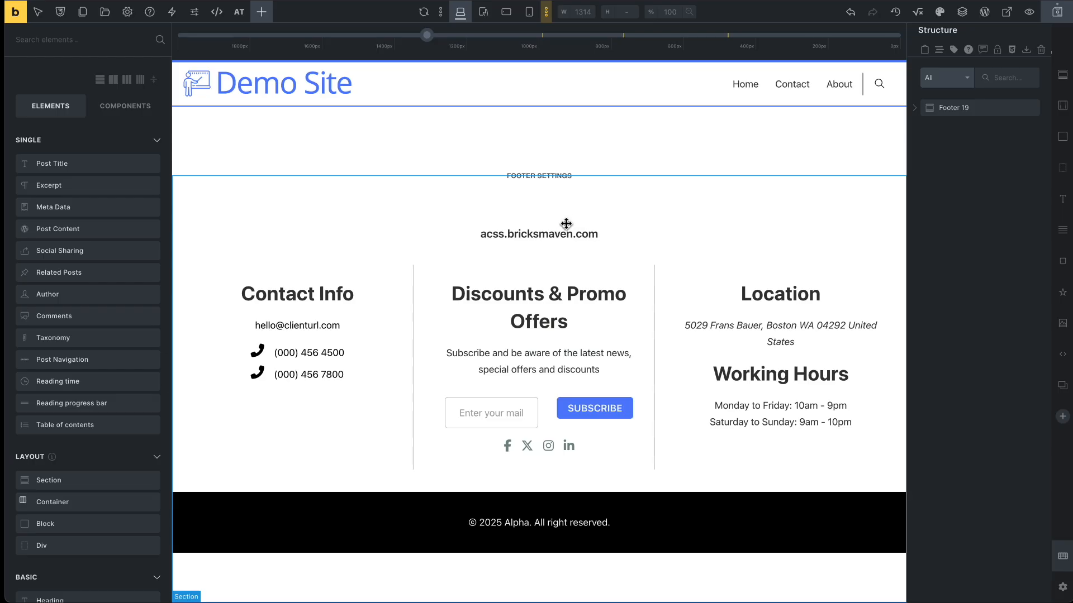
Delete the logo, brand, content and upper container elements from the Footer 19 section, keeping only Footer- Container.
left_click(563, 236)
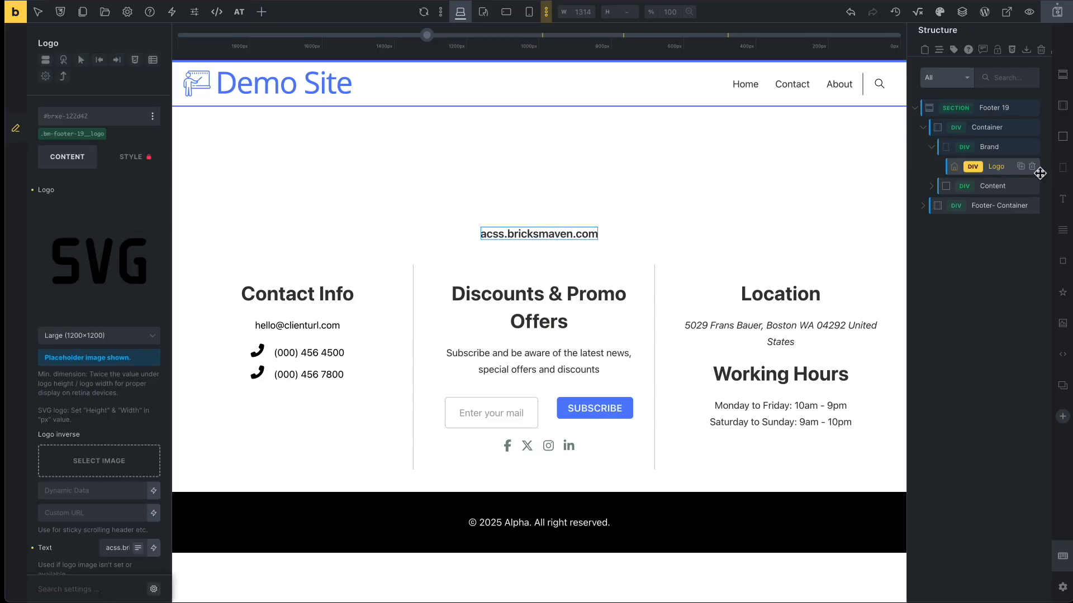
left_click(1032, 166)
left_click(1032, 147)
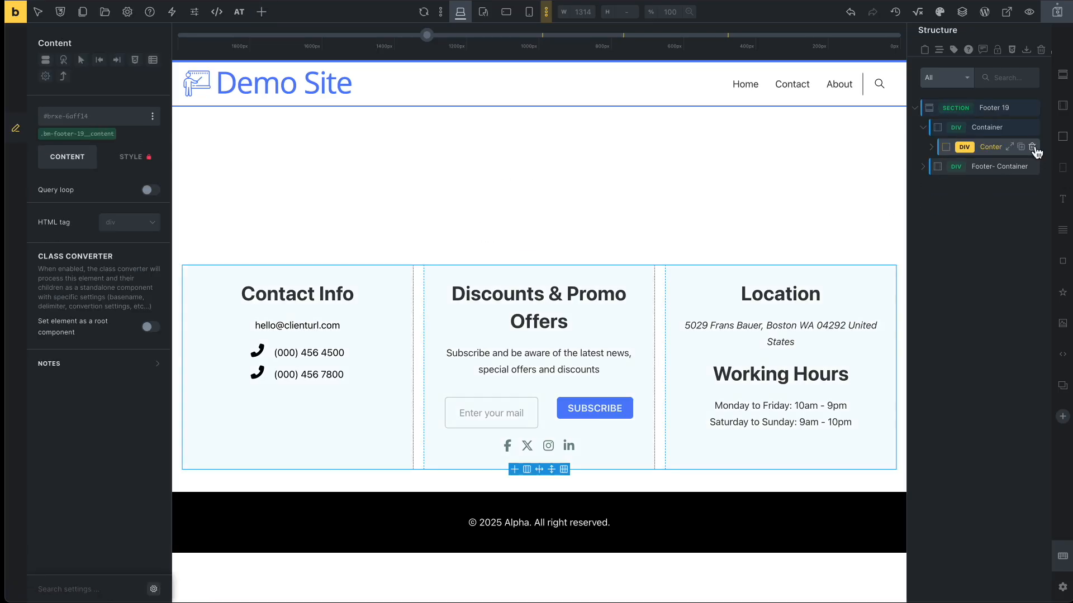
left_click(1032, 147)
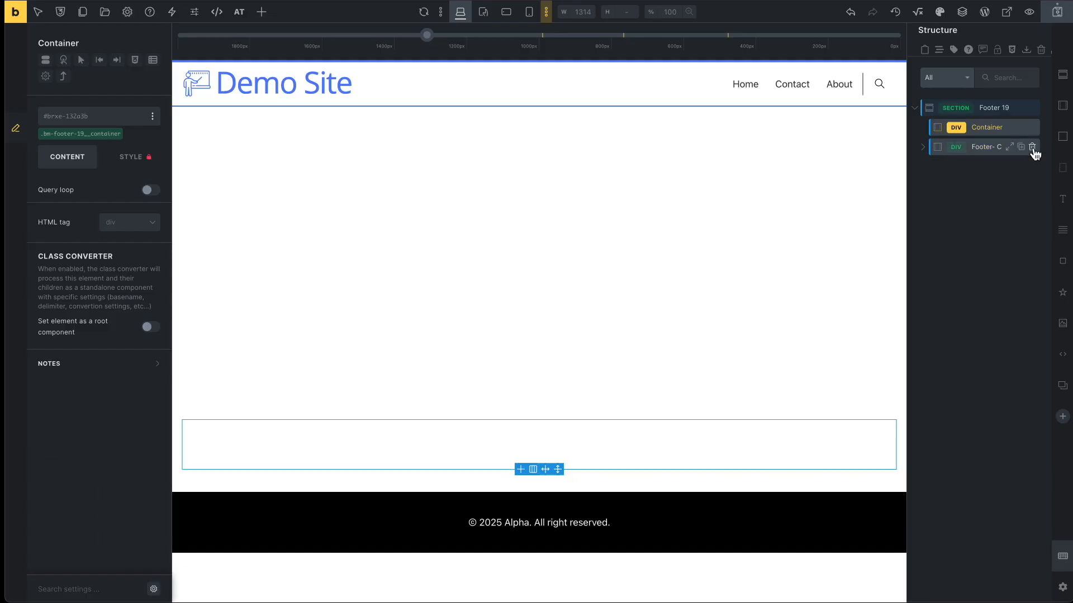
left_click(1032, 128)
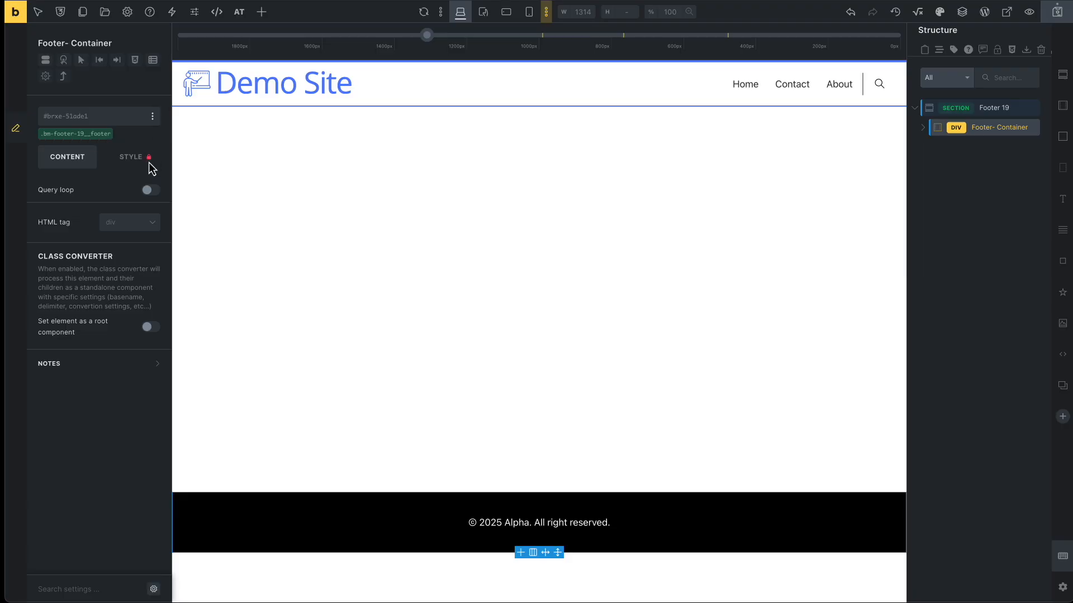
Set the background colour of Footer- Container's .bm-footer-19__footer class to the AT Framework primary blue, var(--at-primary).
left_click(74, 138)
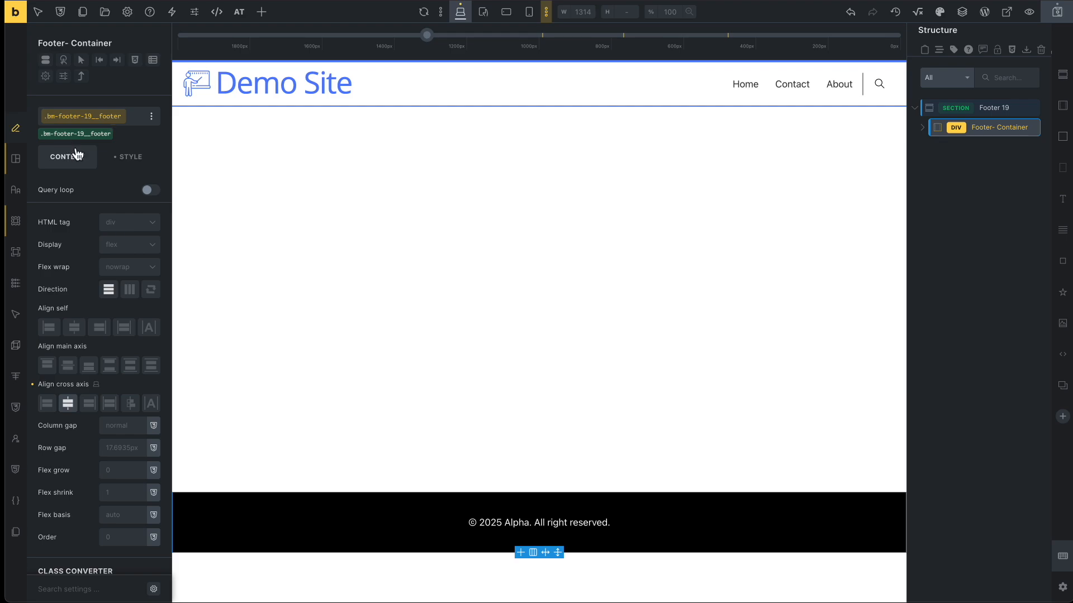
left_click(134, 158)
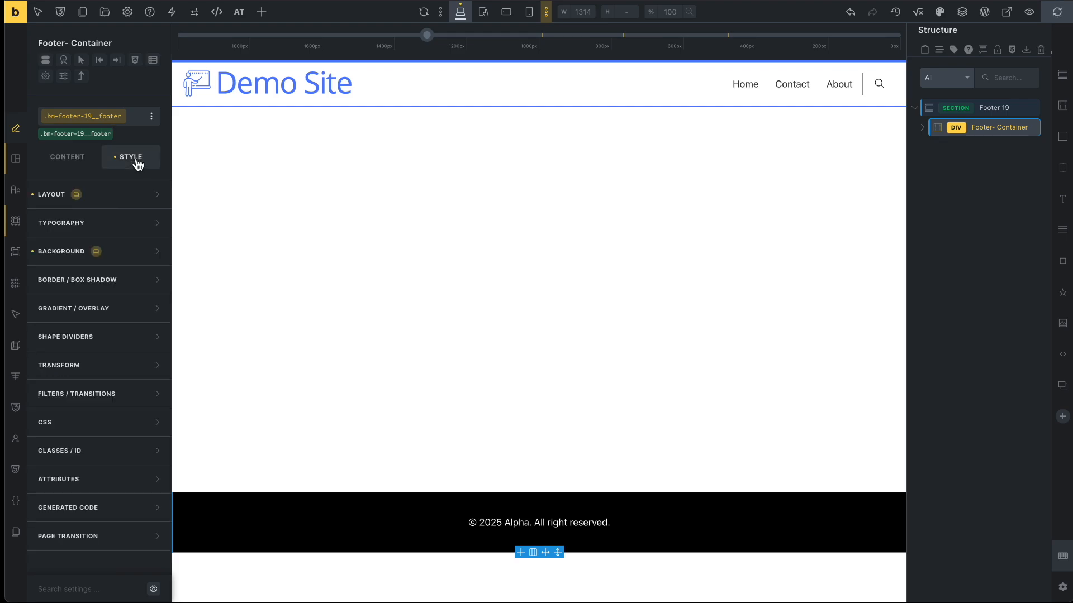
left_click(141, 252)
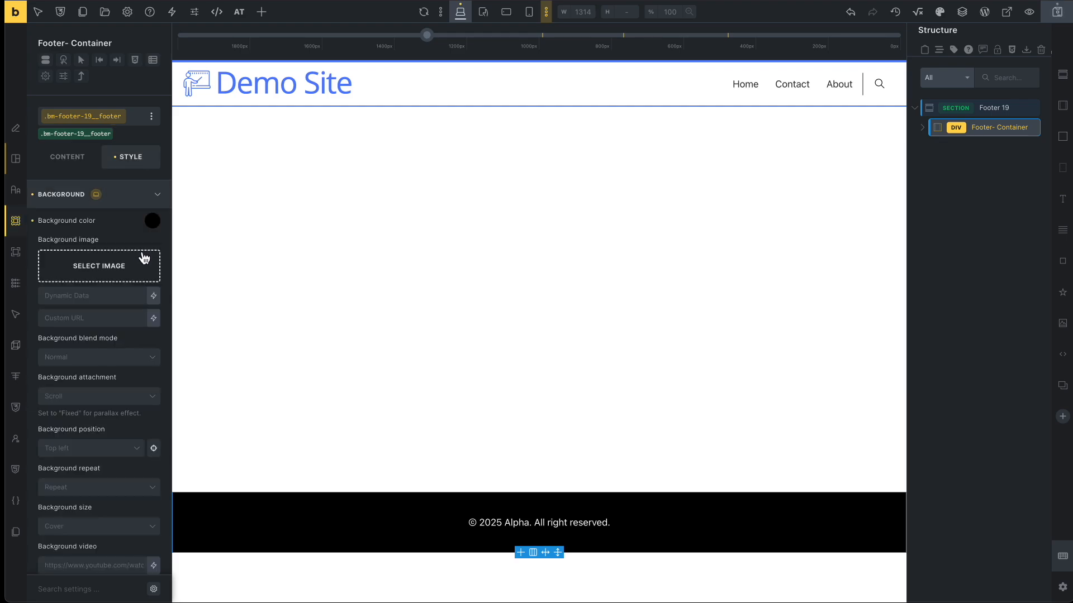
left_click(152, 223)
left_click(53, 287)
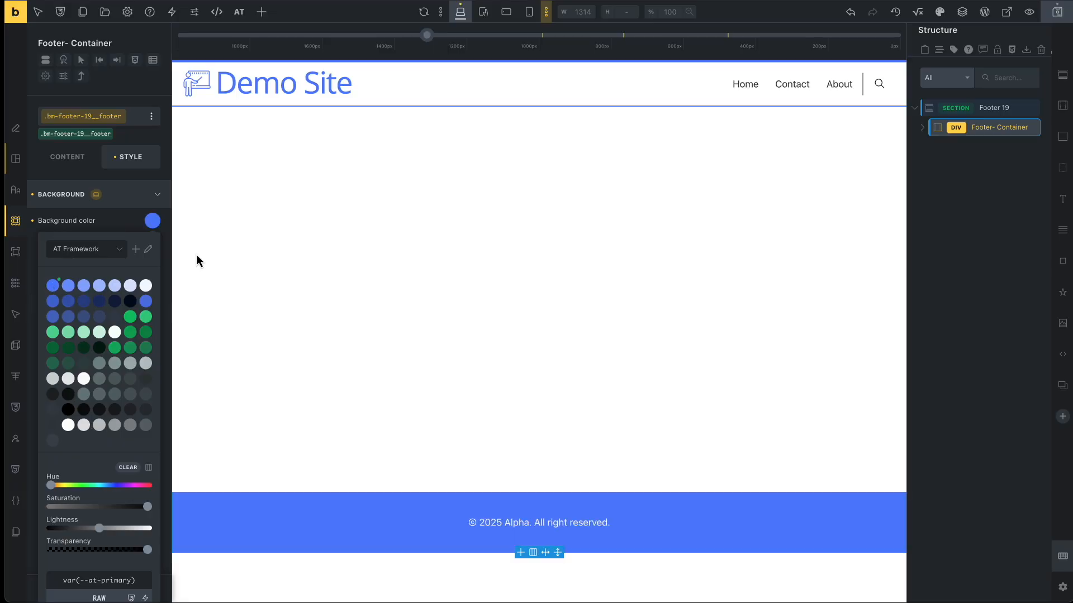
Clear the padding of the .bm-footer-19__footer class and set its top and bottom padding to var(--at-space--s).
left_click(136, 196)
left_click(134, 197)
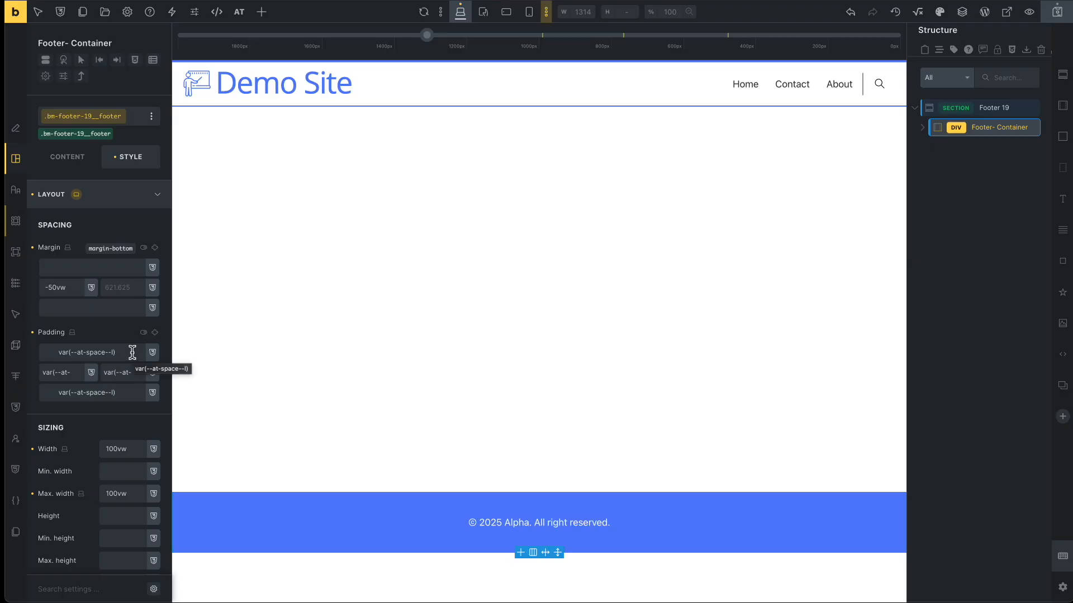
left_click(32, 333)
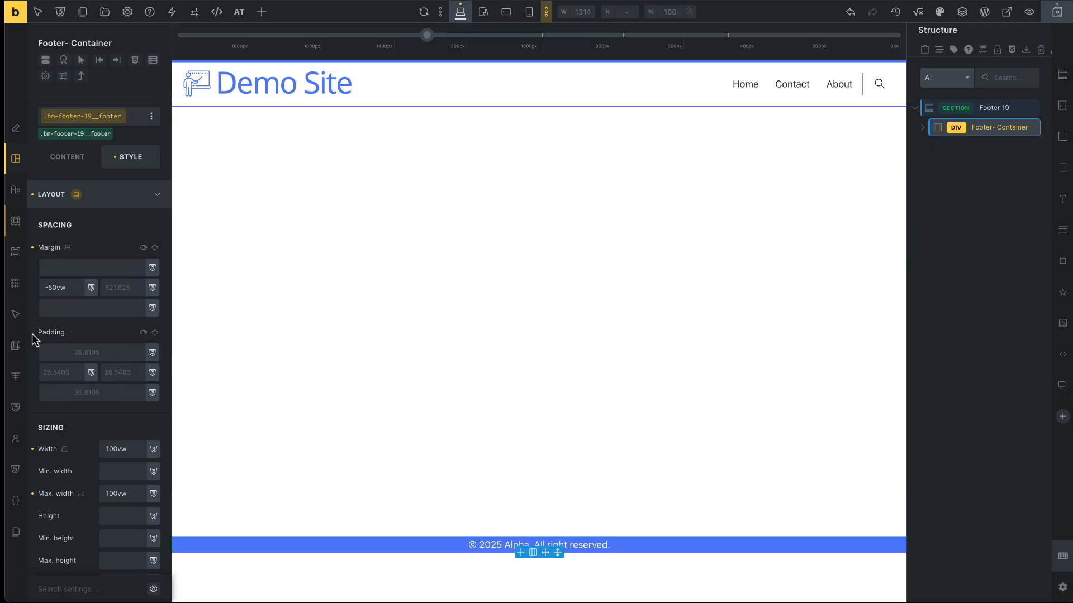
left_click(153, 358)
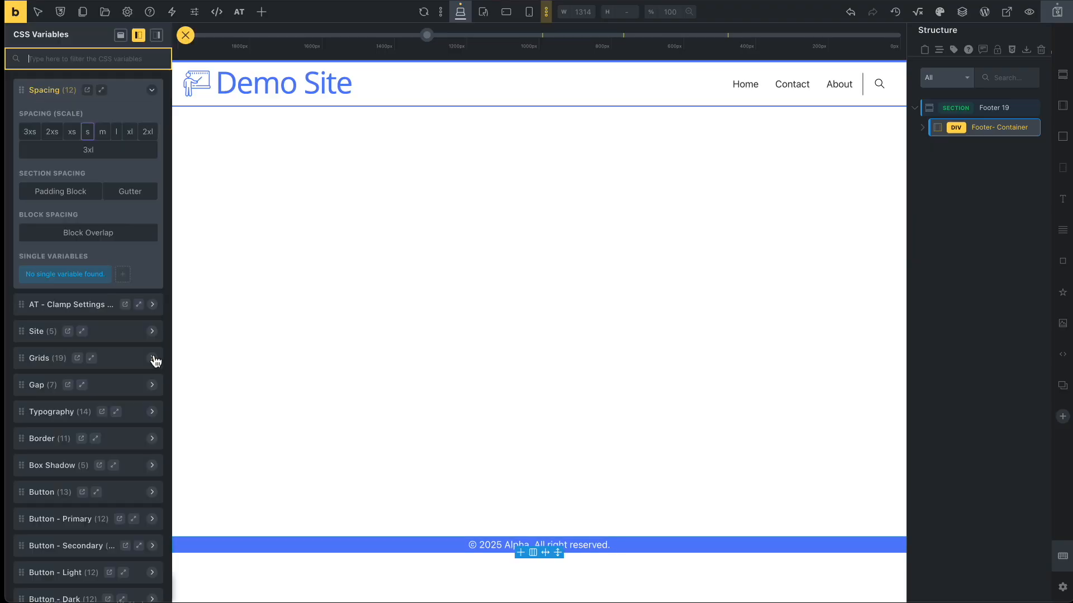
left_click(89, 134)
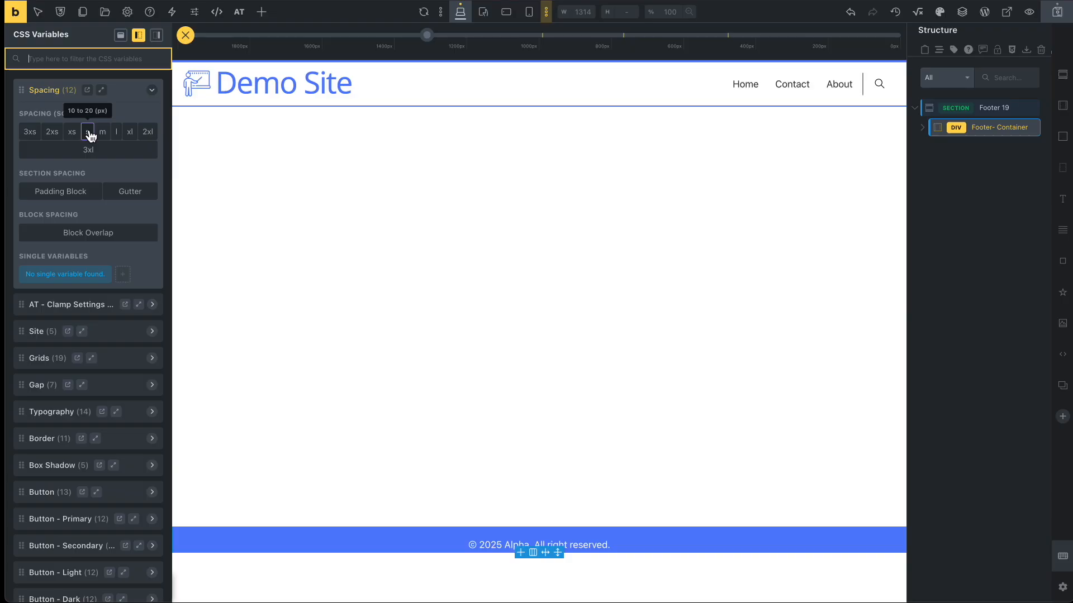
left_click(89, 133)
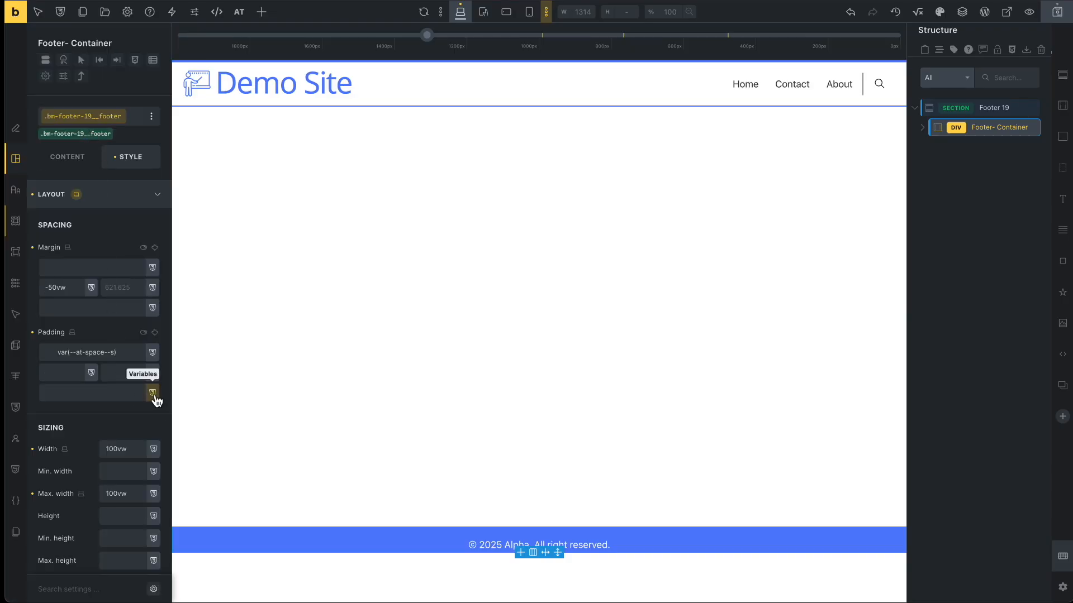
left_click(155, 398)
left_click(90, 140)
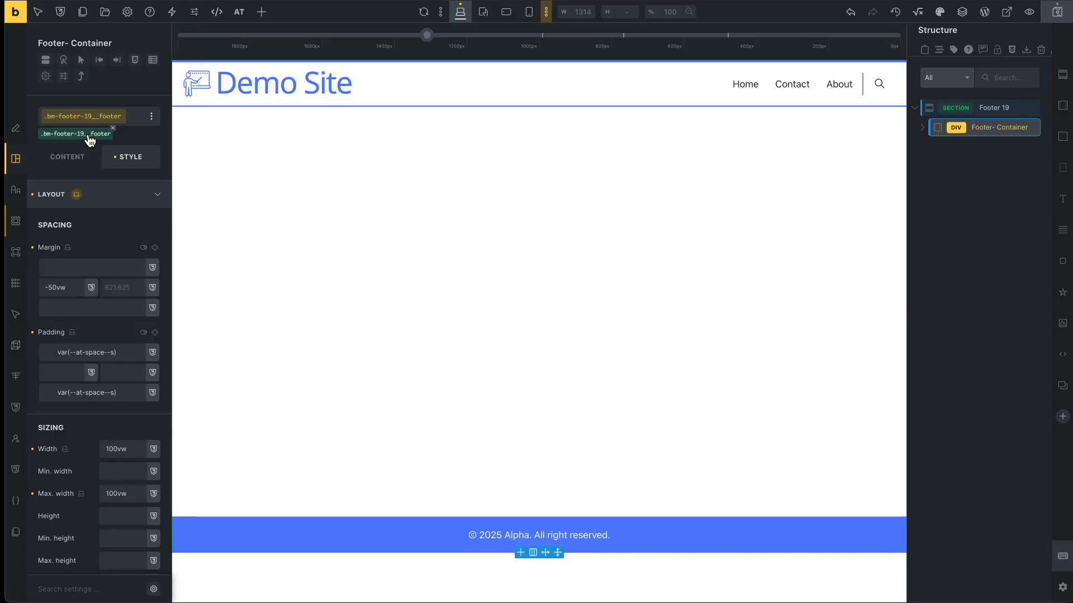
Set the top and bottom padding of the Footer 19 section's .bm-footer-19 class to 0.
left_click(323, 590)
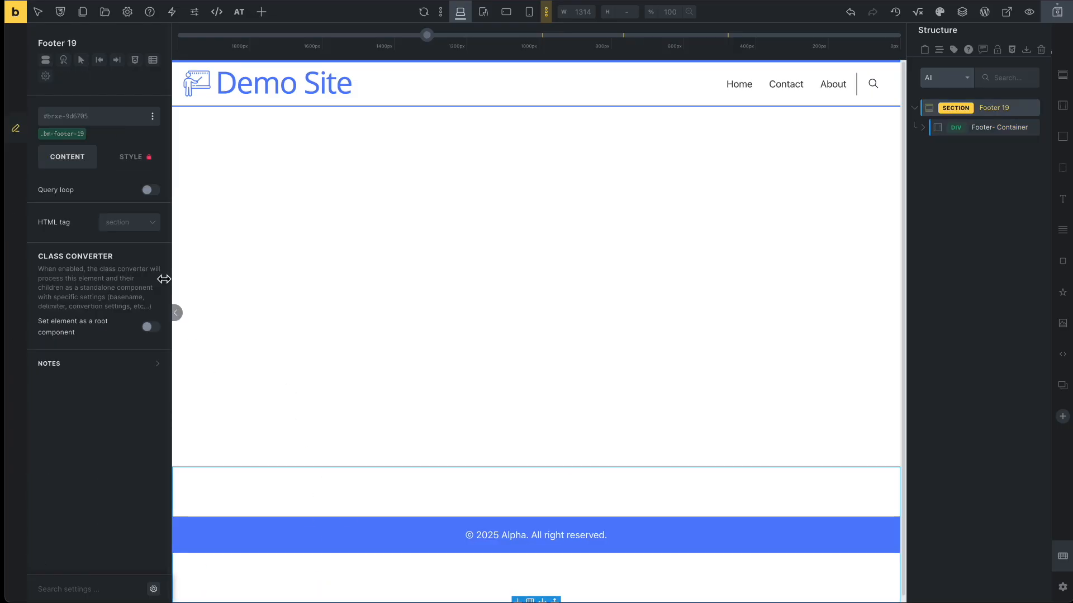
left_click(65, 138)
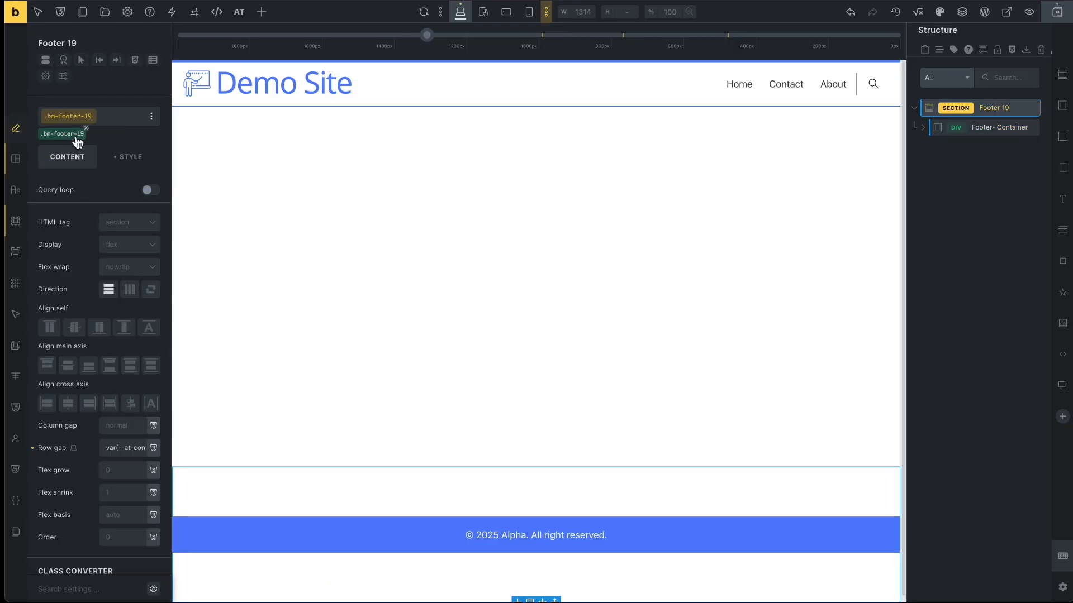
left_click(141, 159)
left_click(126, 197)
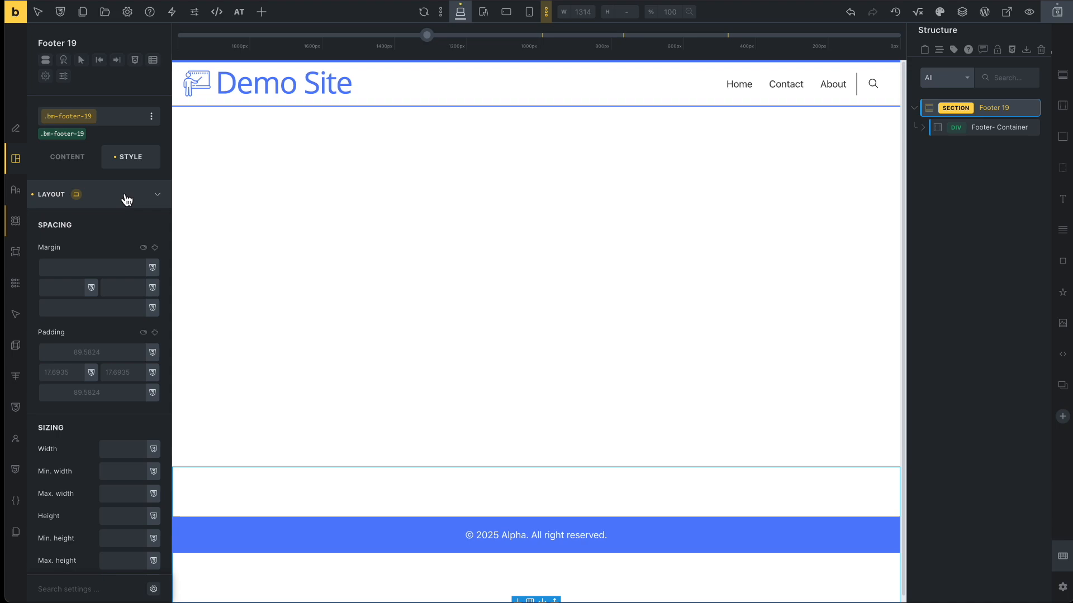
left_click(112, 353)
type("0")
left_click(109, 244)
left_click(112, 353)
key("BackSpace")
type("0")
key("Tab")
key("Tab")
key("Tab")
type("0")
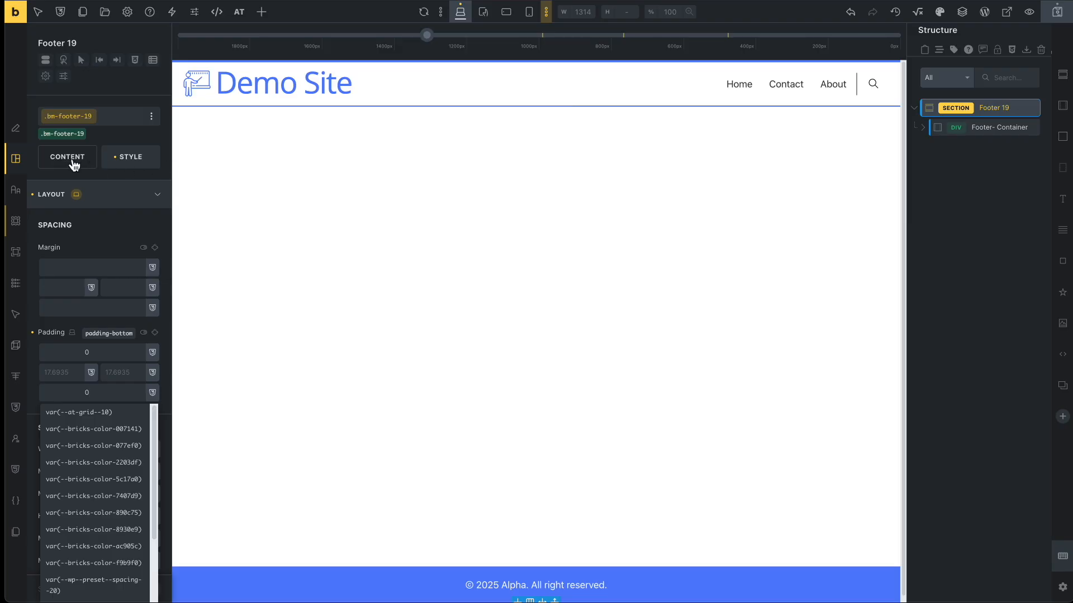
Remove the word Alpha from the Copyright element's text inside Footer- Container.
left_click(977, 127)
left_click(978, 147)
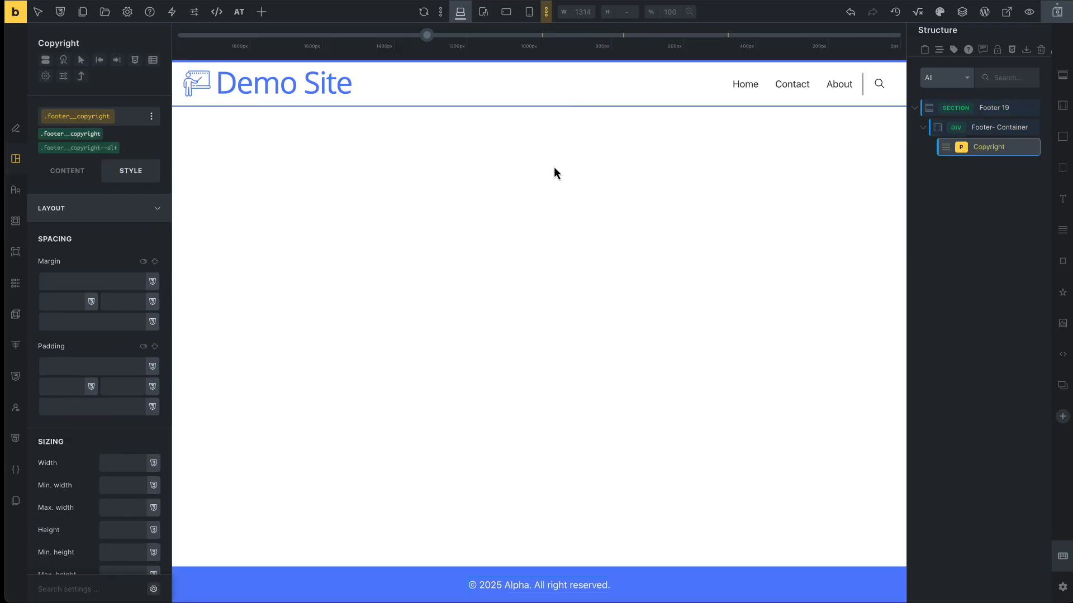
left_click(67, 172)
left_click_drag(66, 215, 46, 216)
key("BackSpace")
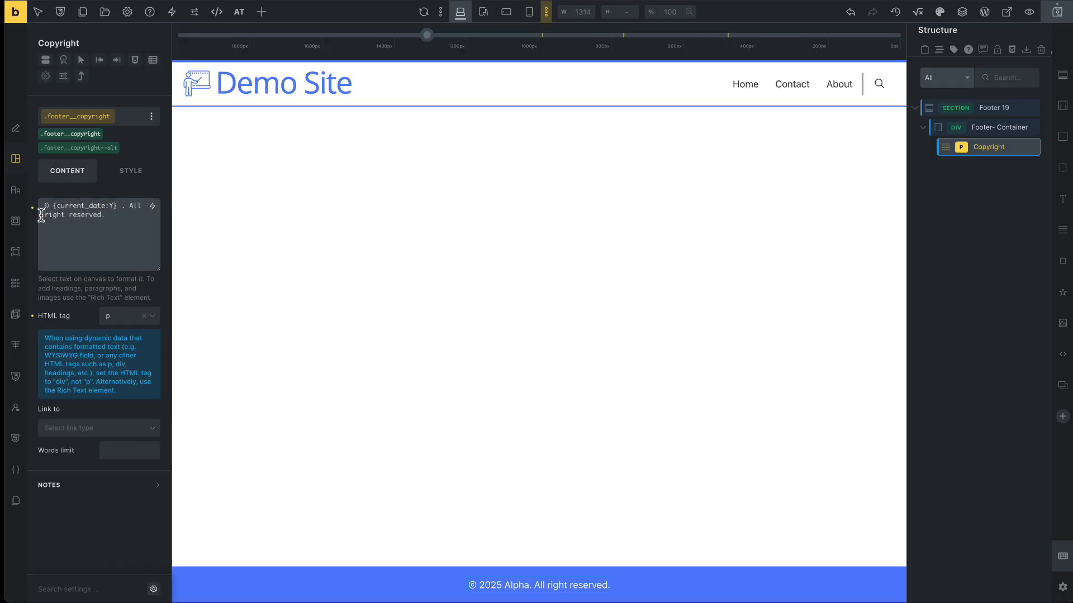
Add the {site_title} dynamic tag to the copyright text, placed between {current_date:Y} and the full stop before "All right reserved".
left_click(152, 206)
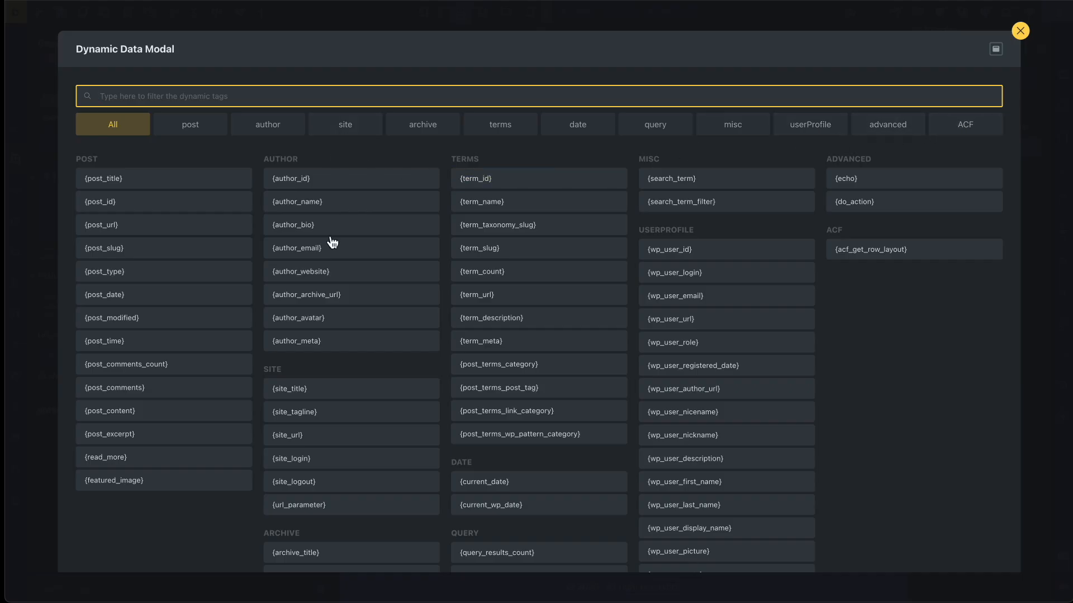
left_click(309, 395)
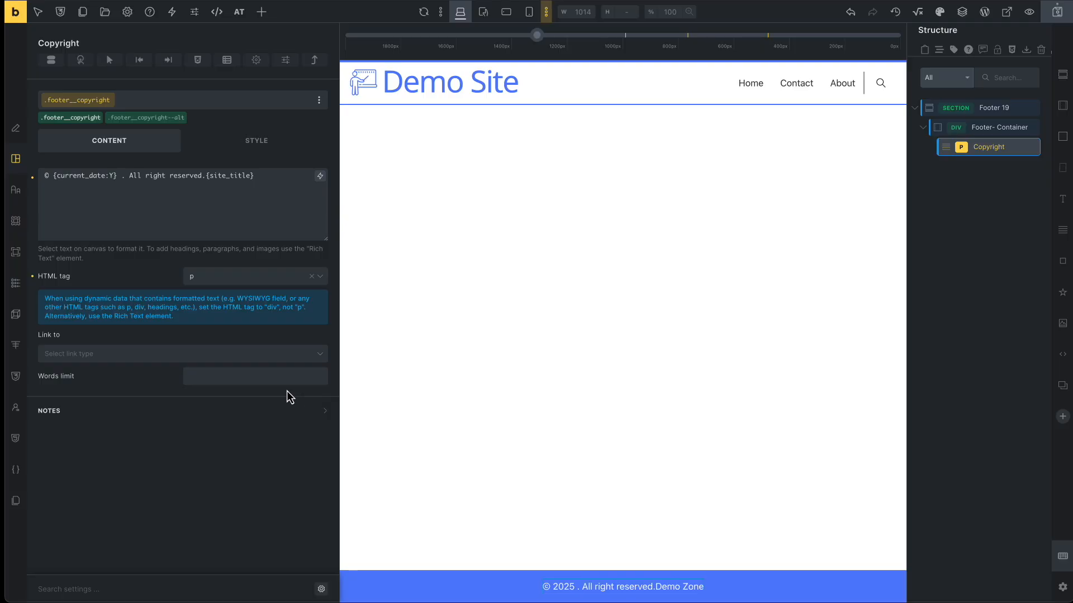
left_click_drag(267, 176, 211, 176)
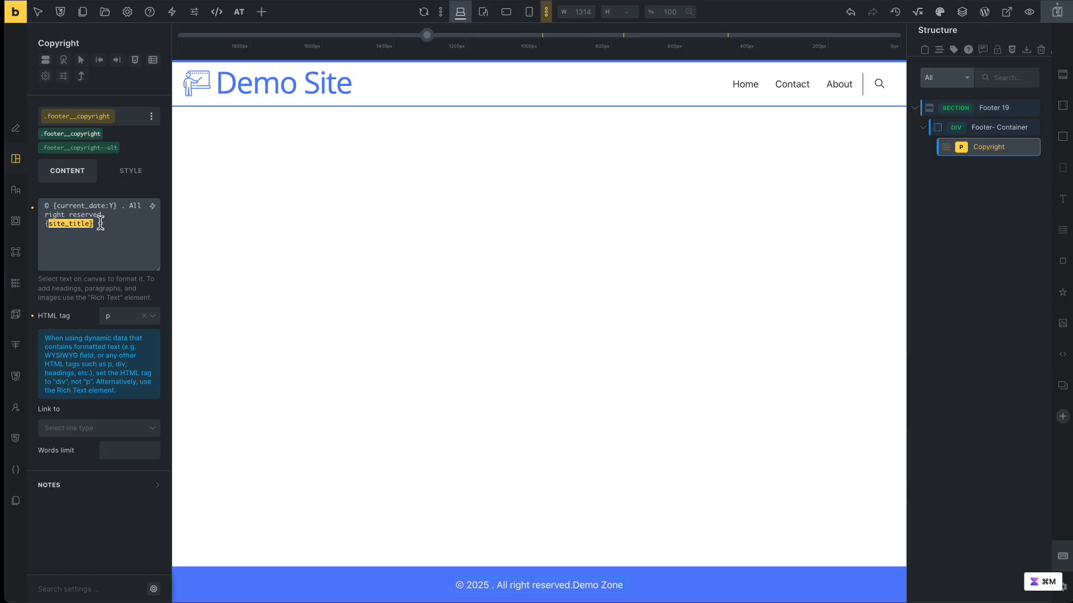
key("super+x")
left_click(121, 206)
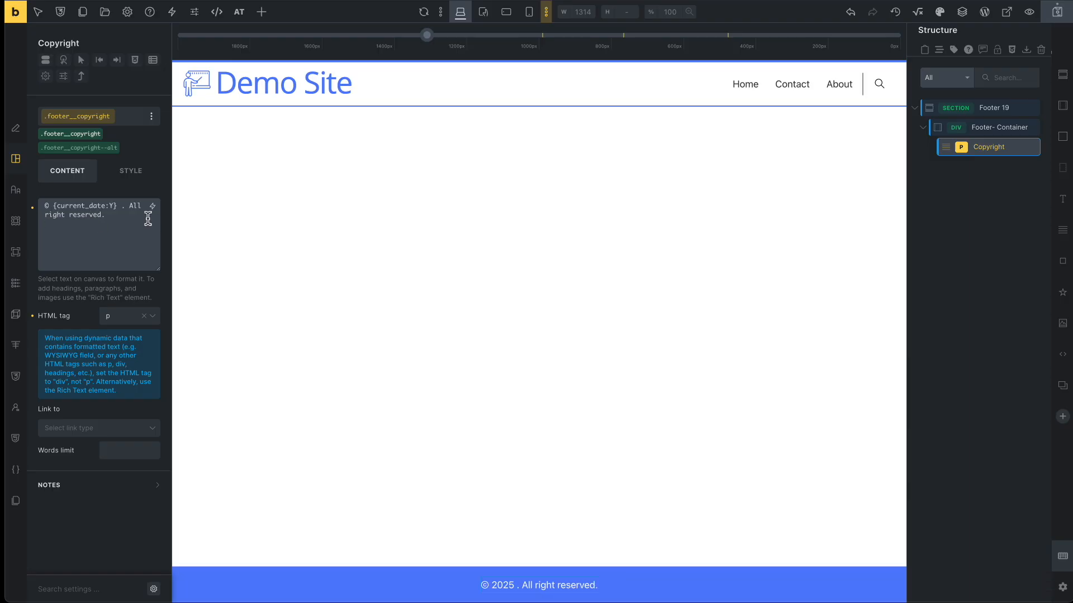
key("super+v")
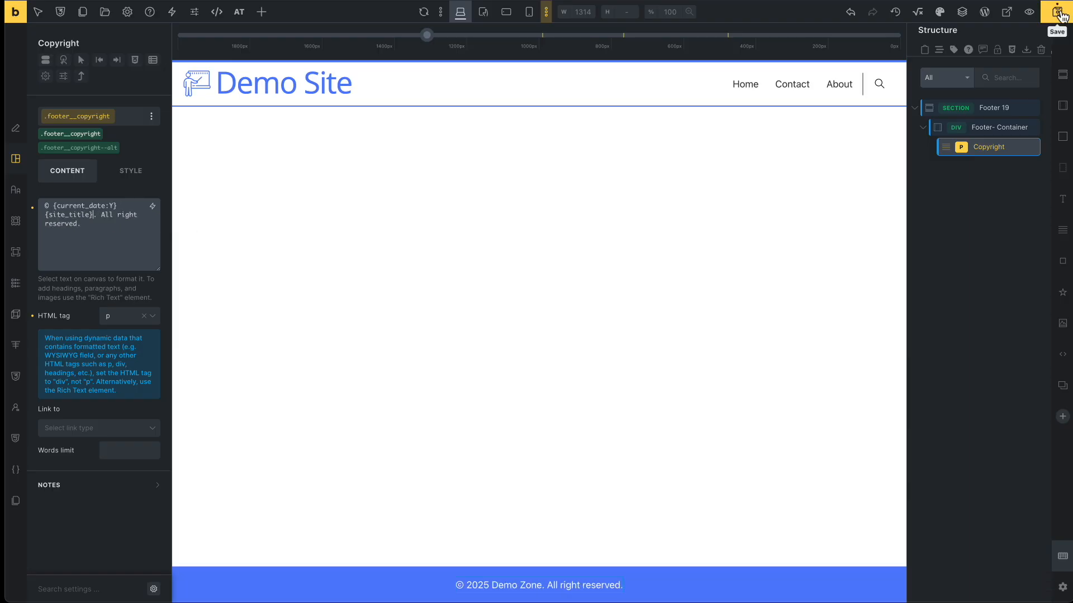
Save the footer template and leave the builder for the WordPress dashboard.
left_click(1059, 13)
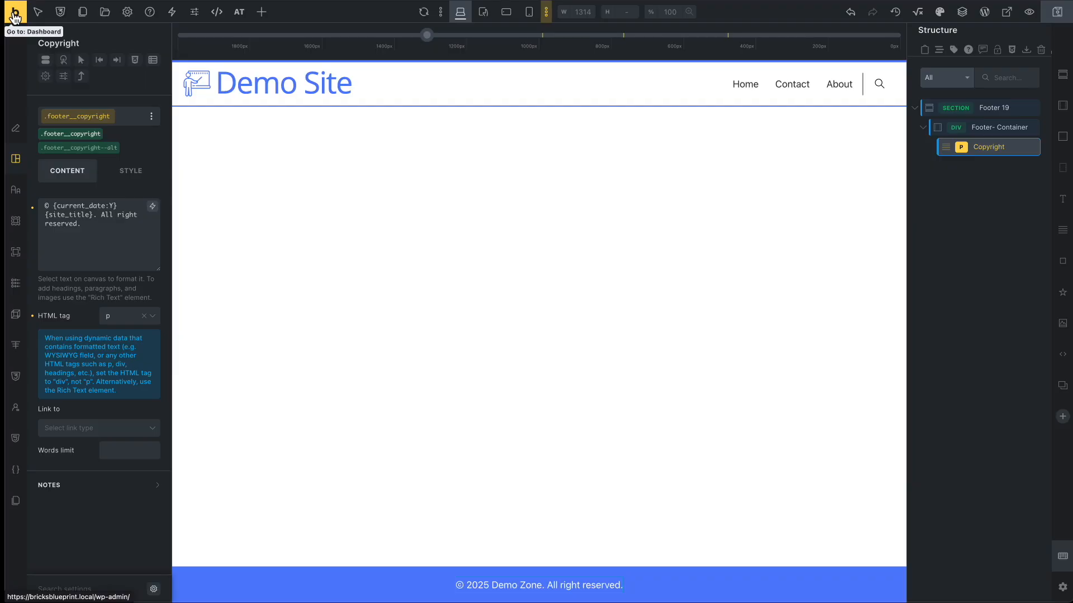
left_click_drag(3, 83, 1, 83)
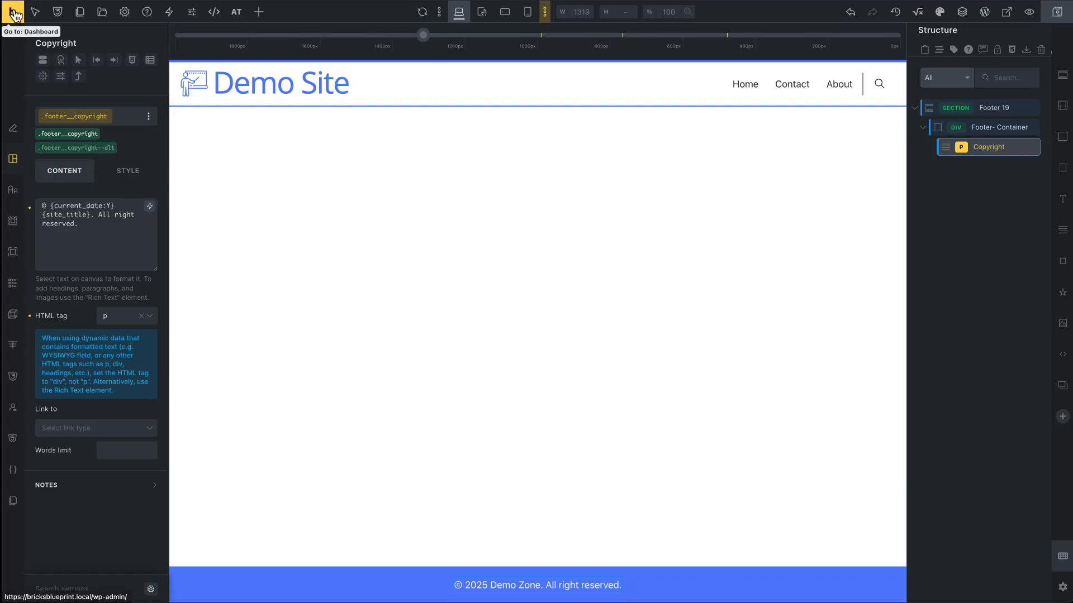
left_click(15, 15)
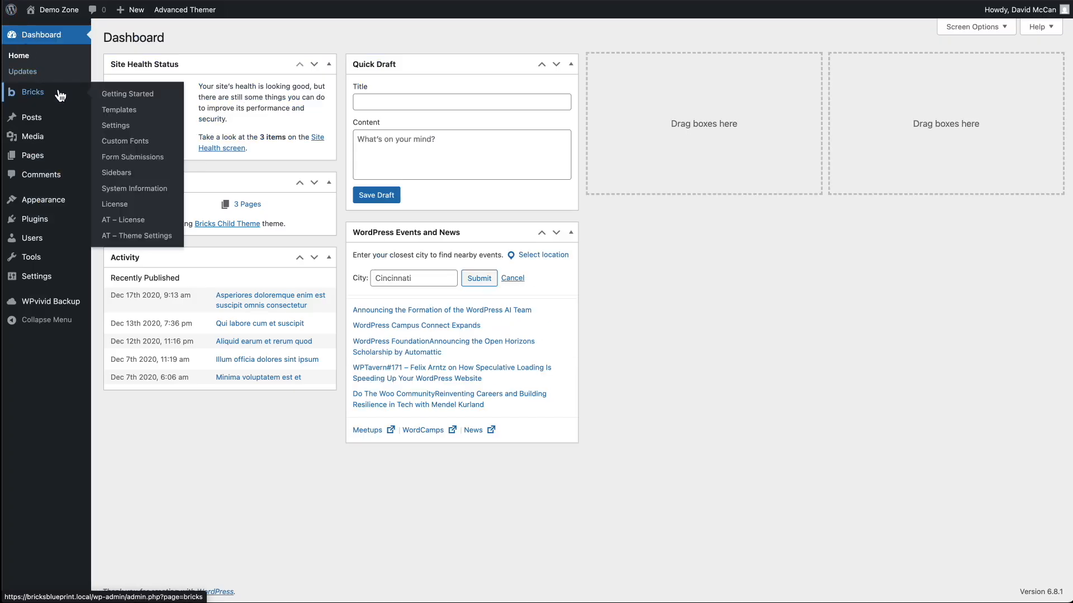
Check the site's list of pages and view the site's current front page.
mouse_move(35, 162)
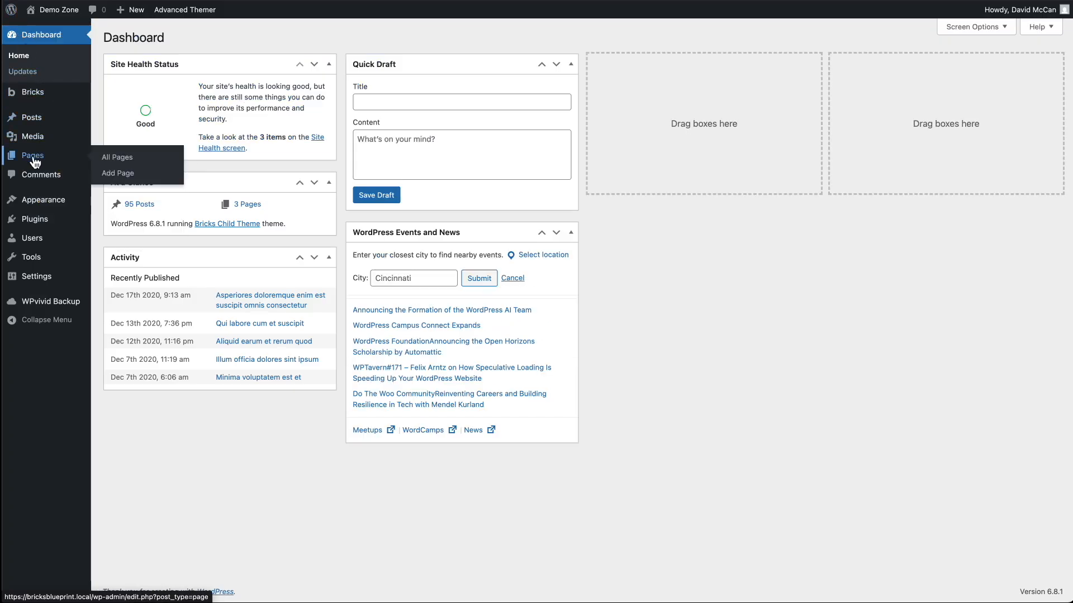
left_click(123, 159)
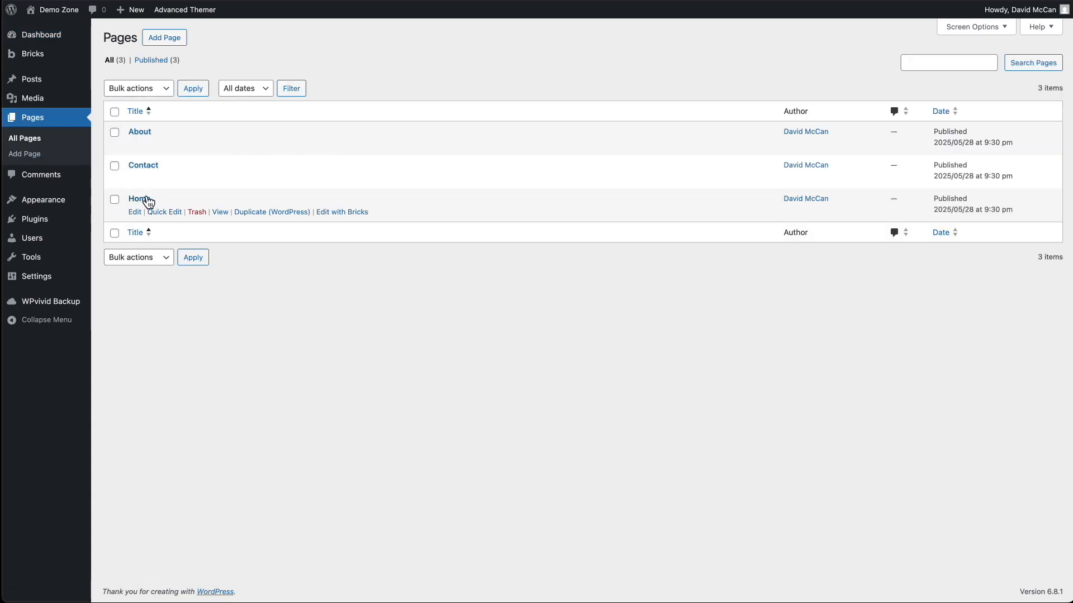
left_click(54, 12)
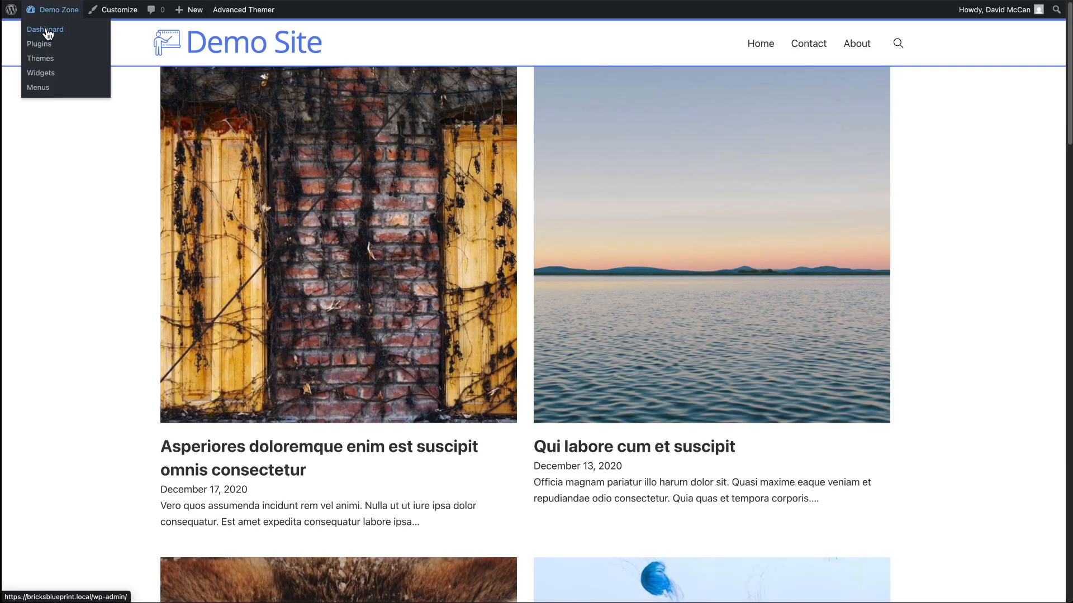
In the Reading settings, make the homepage a static page, choose Home as the homepage, and save the changes.
left_click(48, 31)
mouse_move(56, 281)
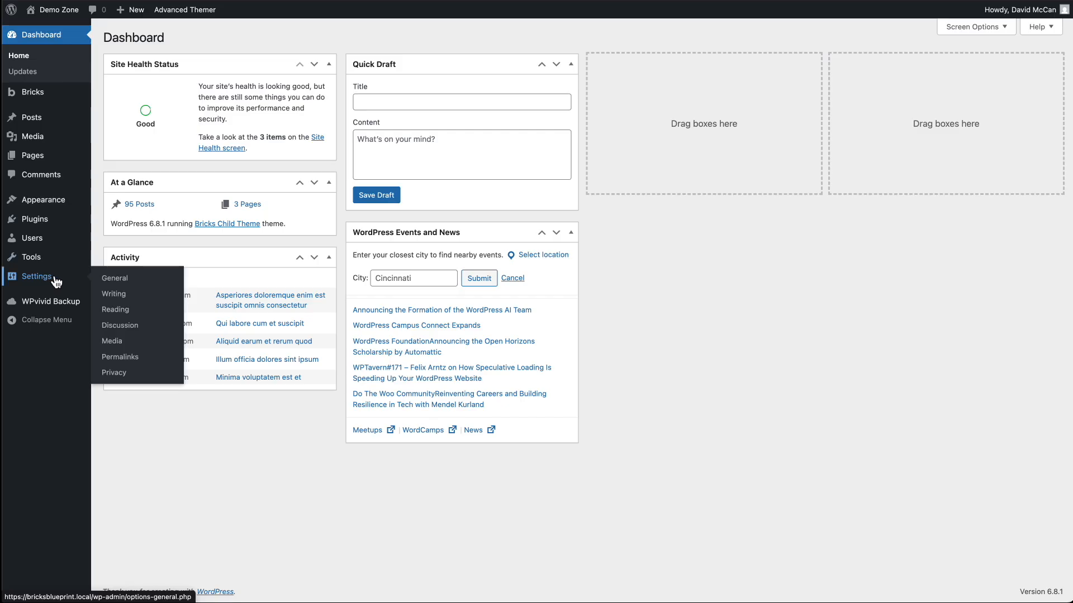
left_click(118, 313)
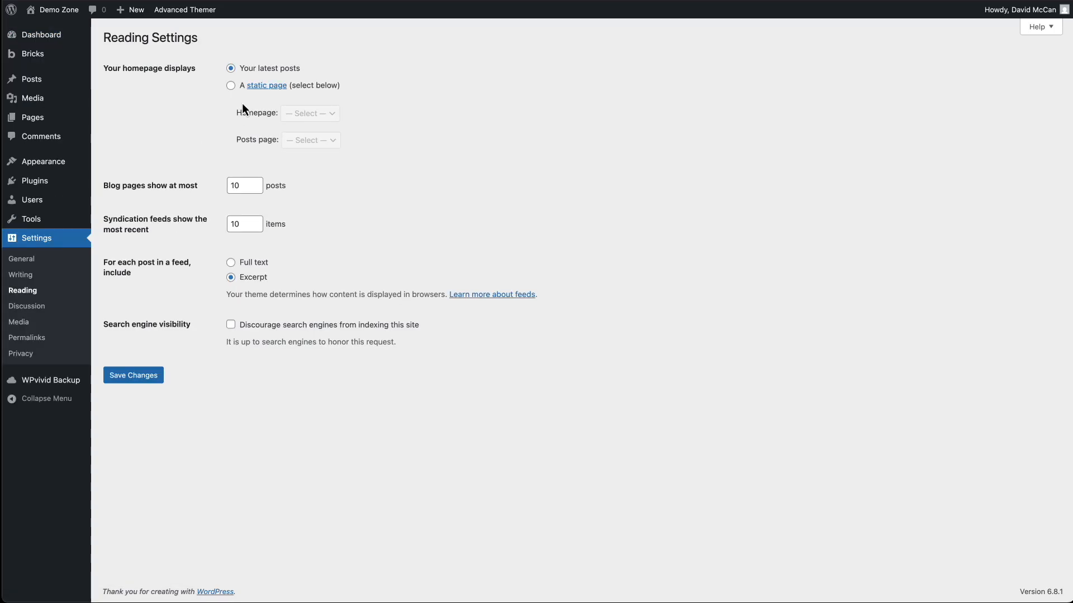
left_click(231, 86)
left_click(308, 118)
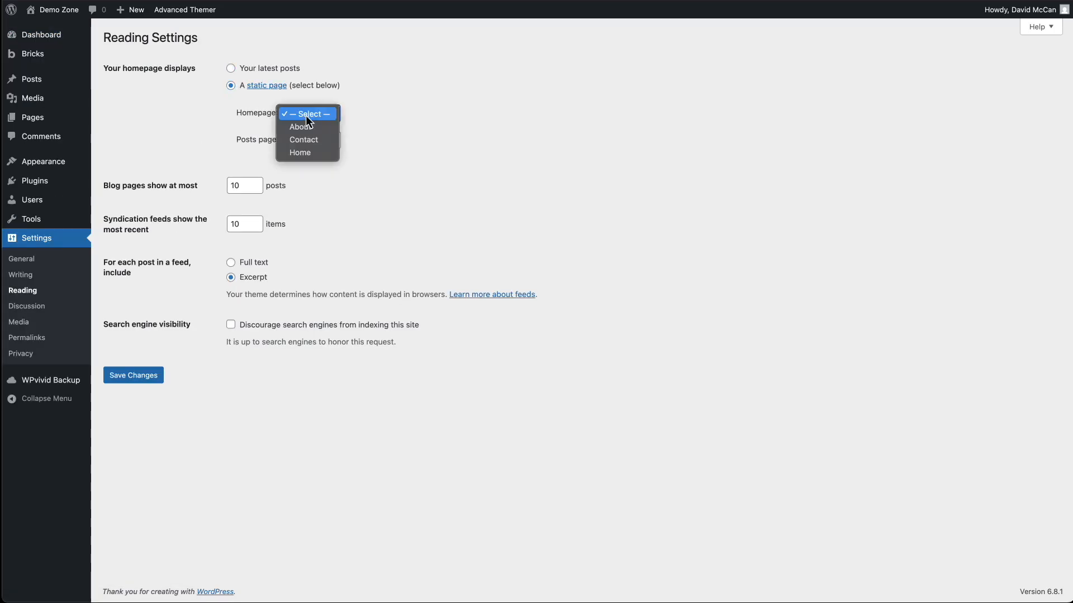
left_click(300, 156)
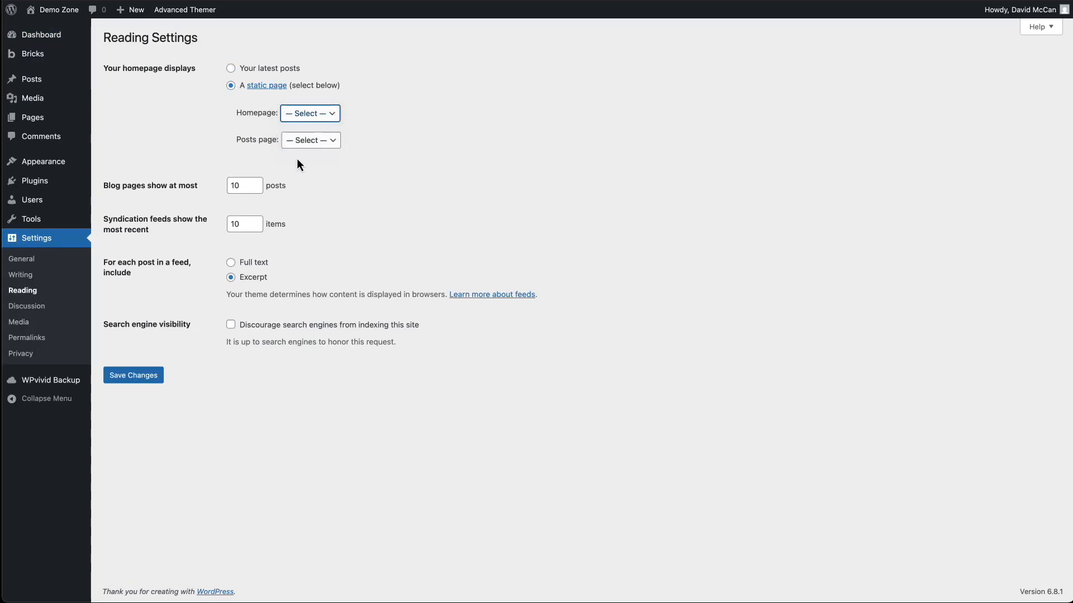
left_click(135, 382)
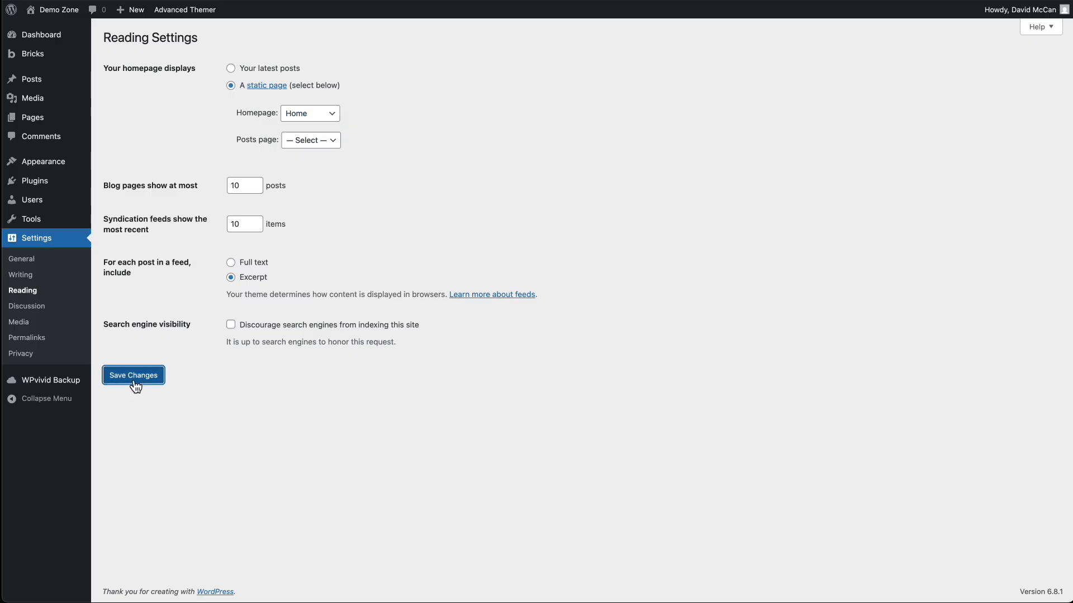
Open the Home page in Bricks and insert Blog Archive 9 from the Bricksmaven templates' Blog Archive bundle.
left_click(52, 117)
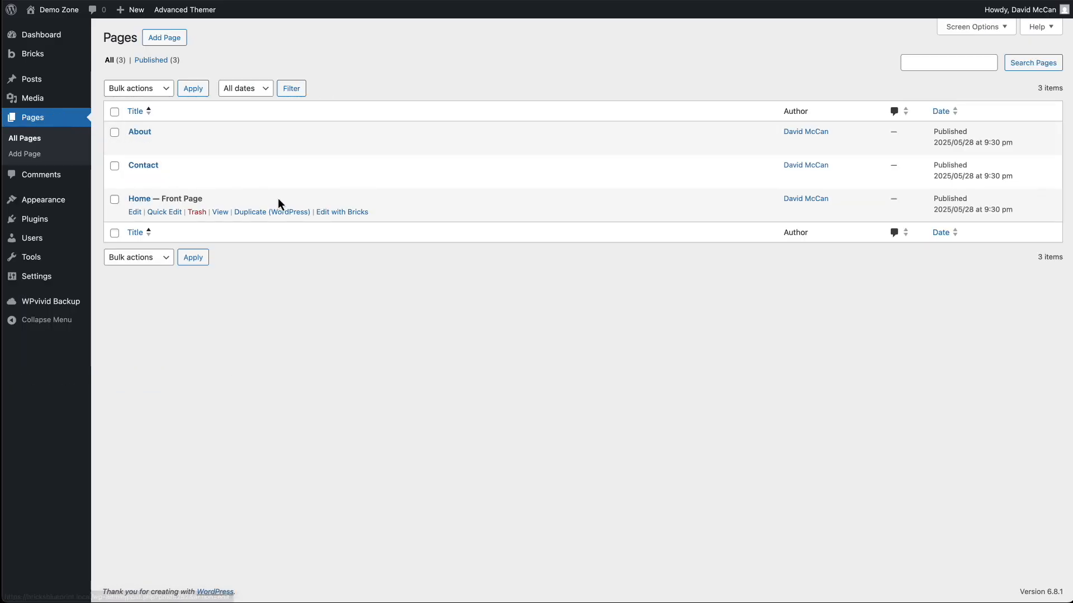
left_click(347, 212)
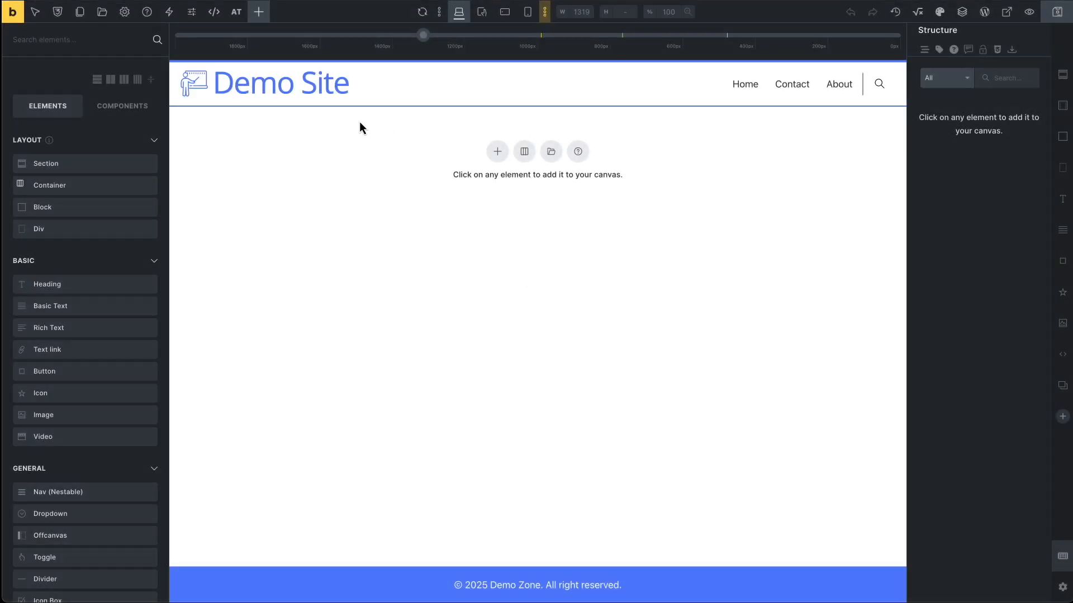
left_click(103, 12)
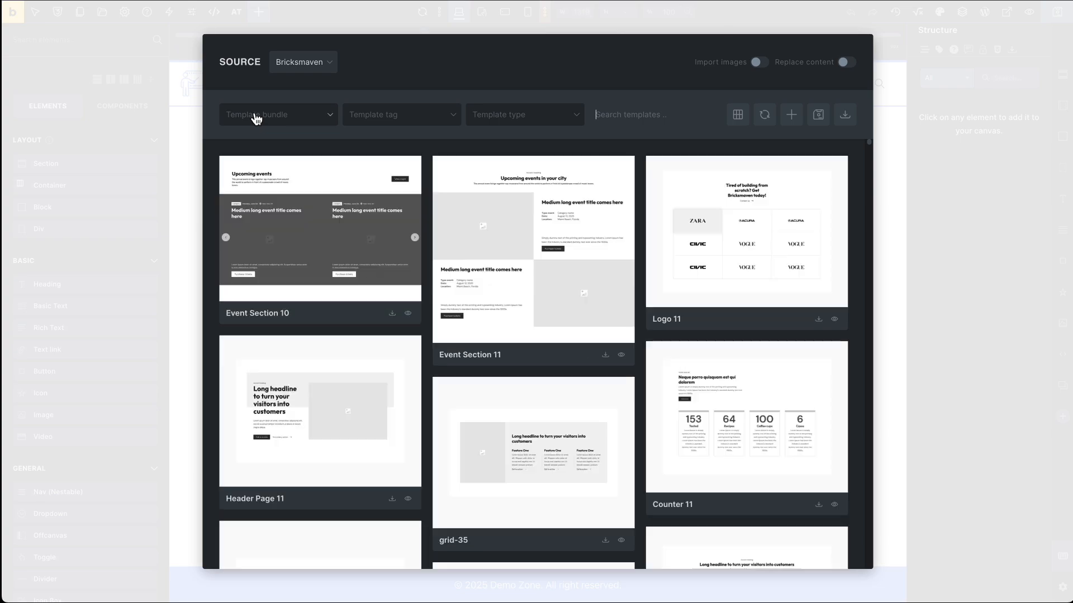
left_click(256, 117)
left_click(250, 211)
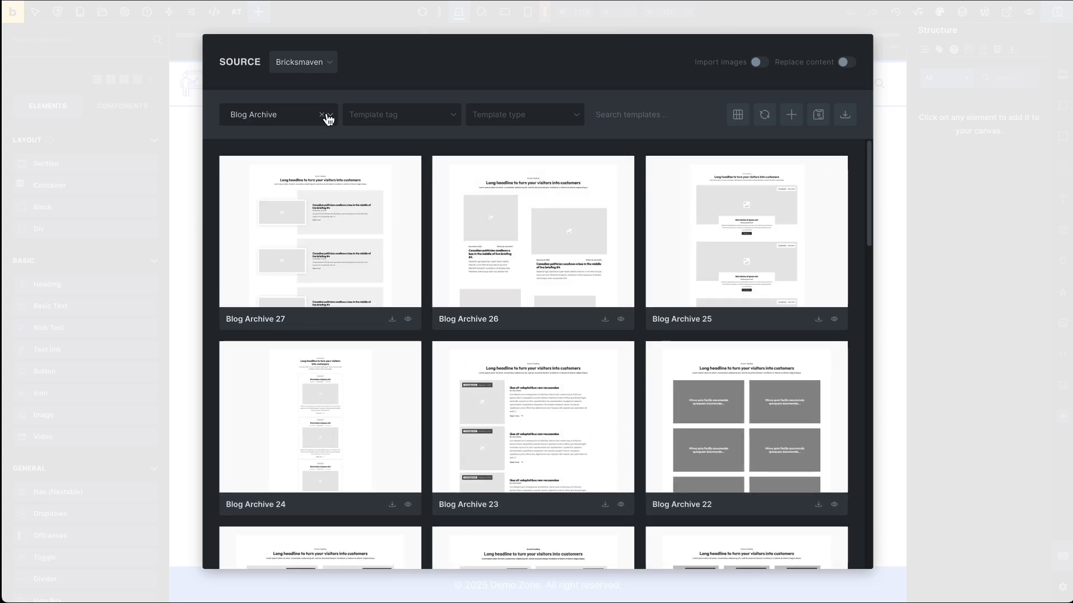
scroll(369, 149, "down", 5)
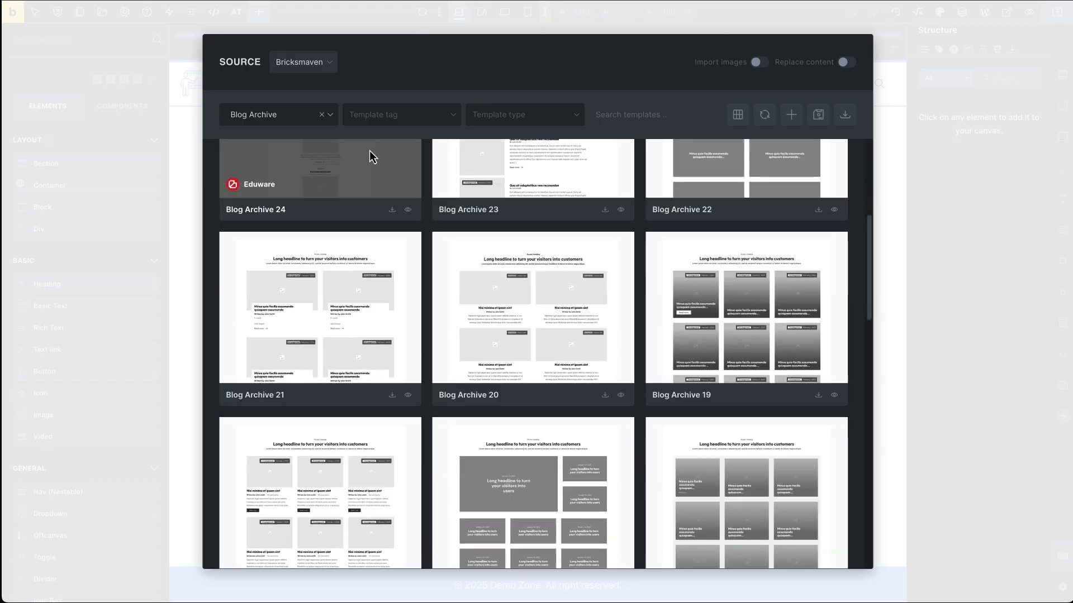
scroll(370, 150, "down", 9)
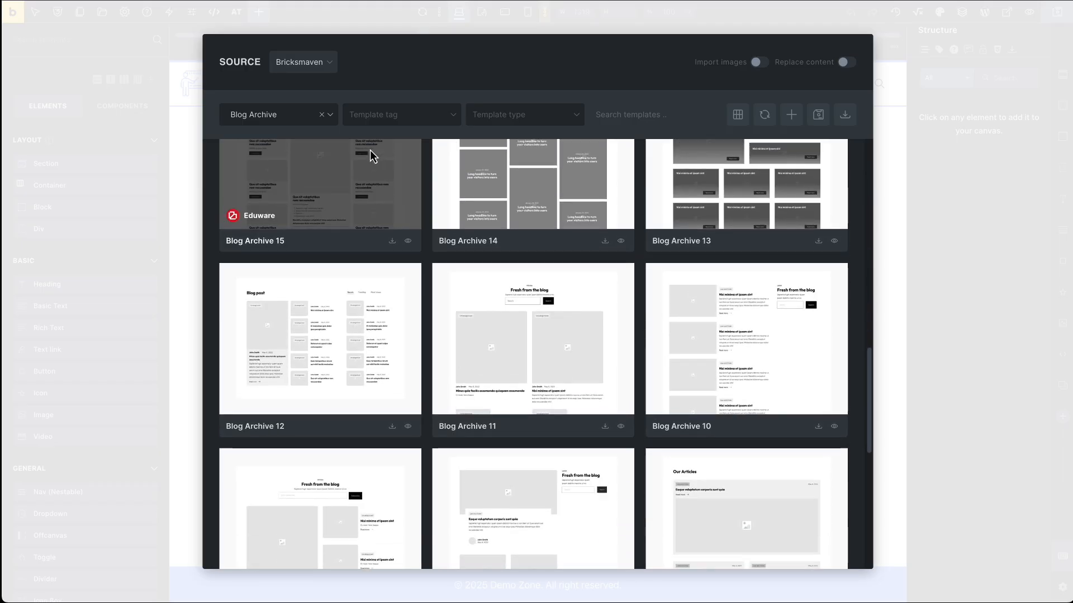
scroll(422, 213, "down", 2)
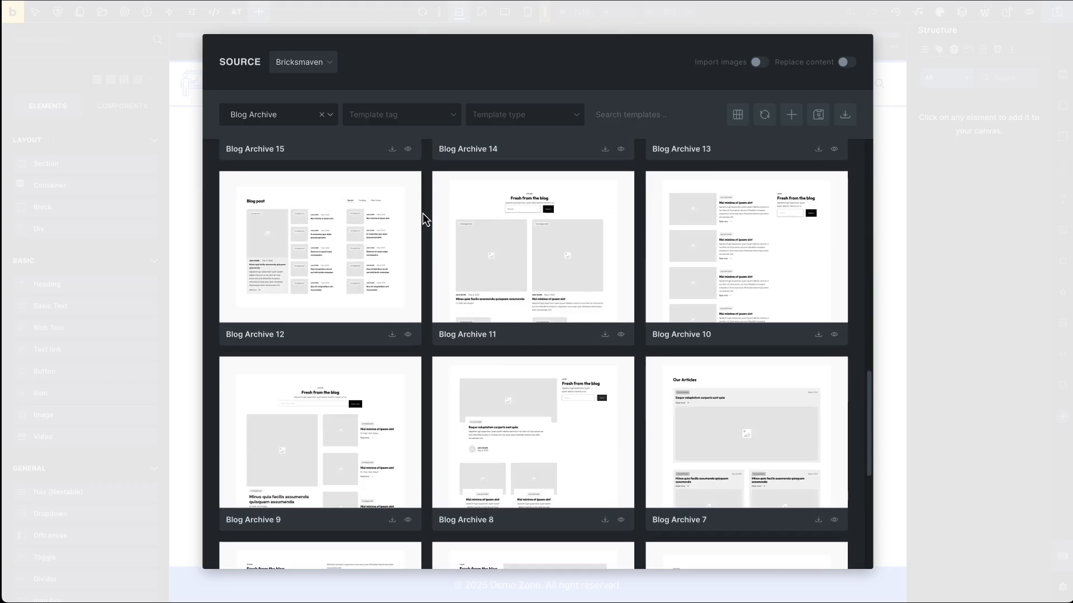
scroll(414, 235, "down", 1)
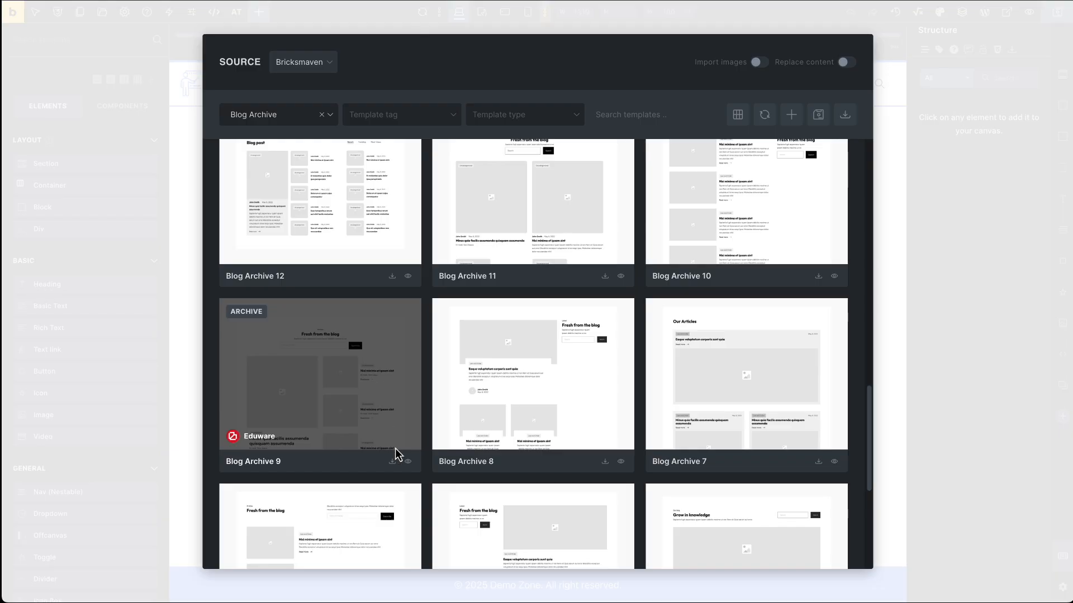
left_click(393, 462)
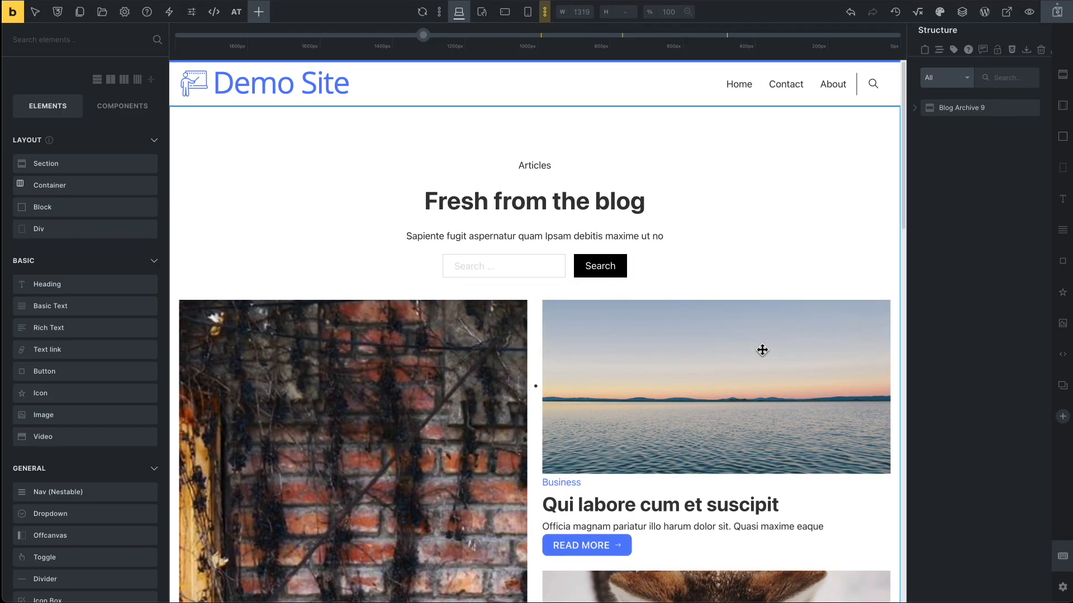
Delete the Search element from the Head of the Blog Archive 9 section.
left_click(1067, 13)
left_click(550, 268)
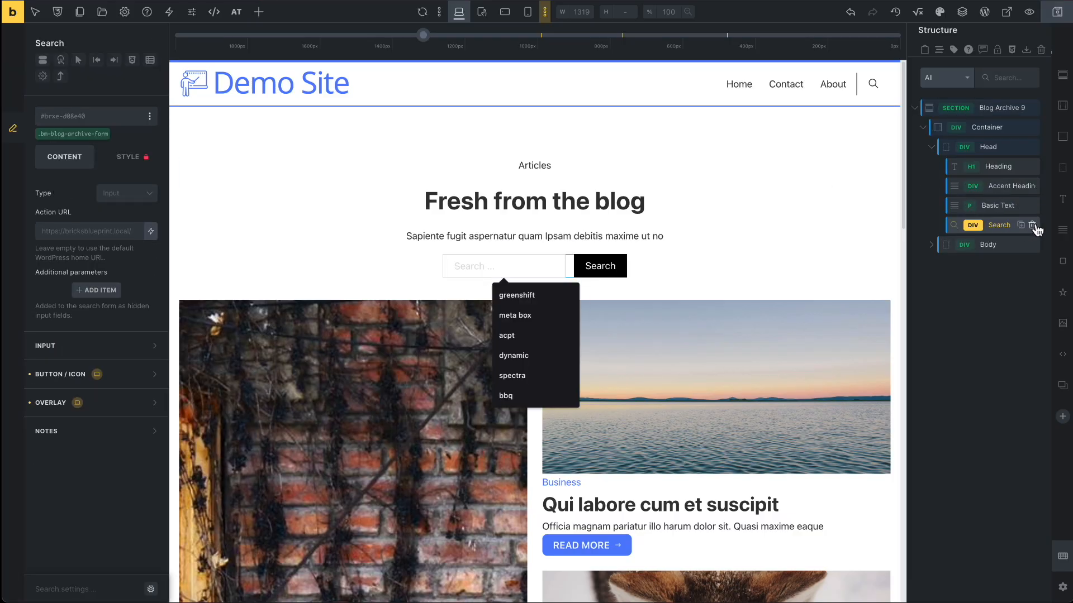
left_click(1032, 225)
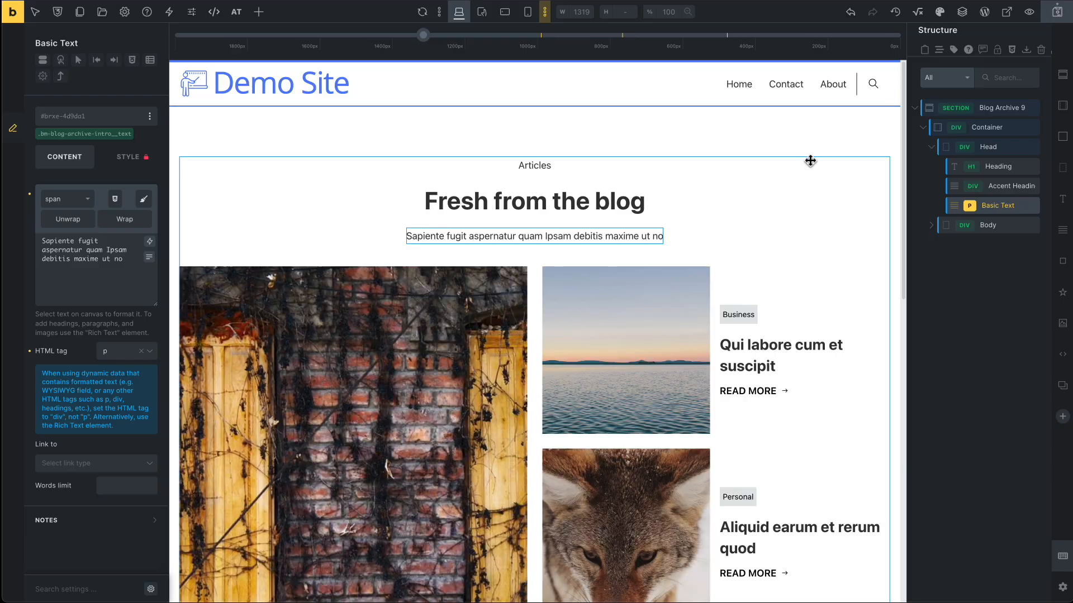
Delete the existing Read more button from the Meta block of the blog post card.
scroll(810, 161, "down", 5)
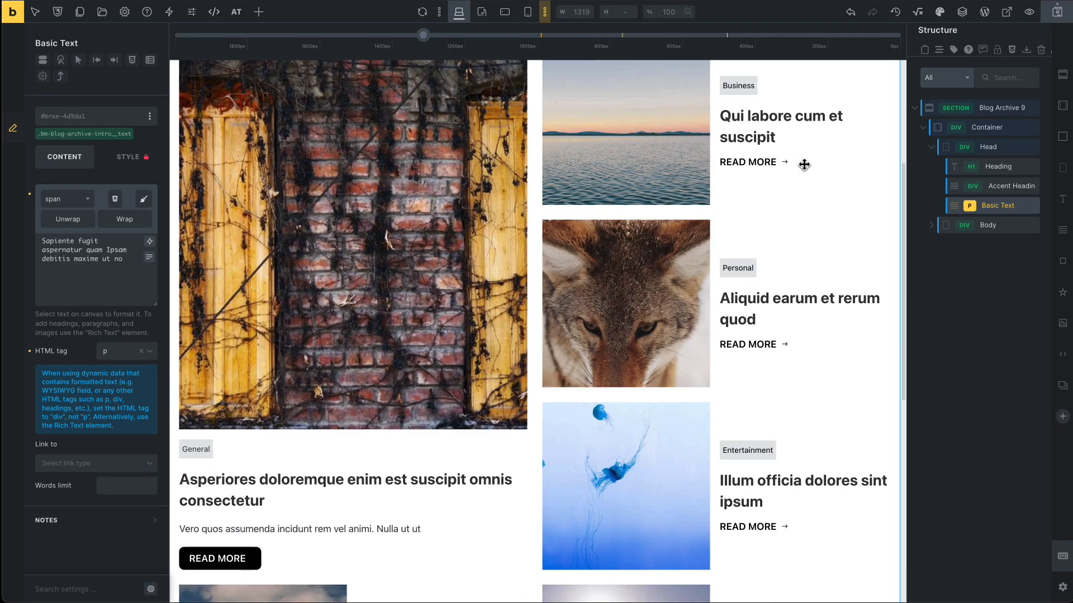
scroll(804, 164, "down", 3)
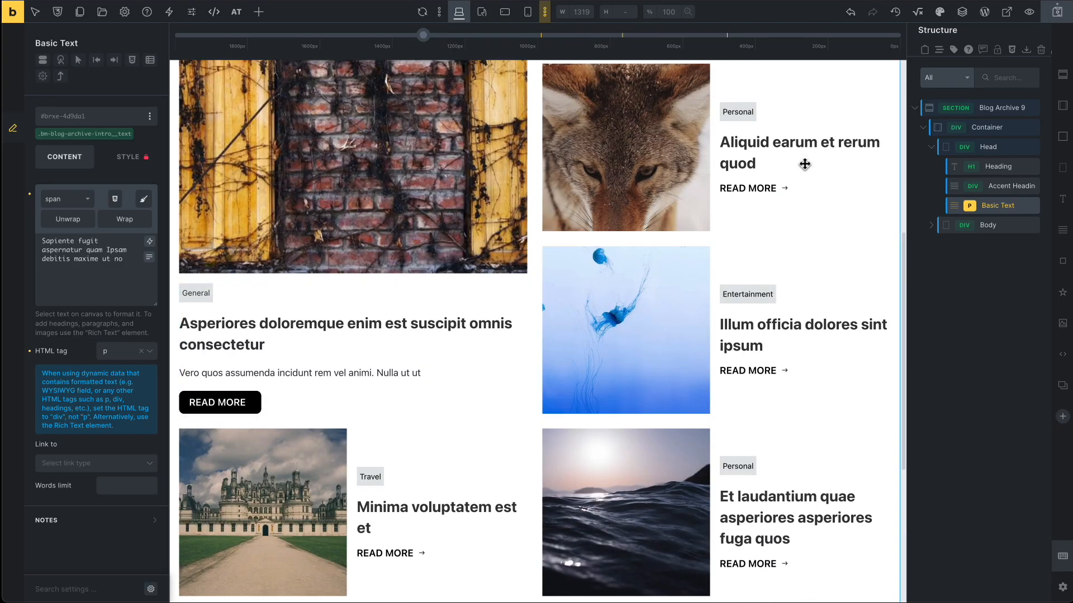
left_click(234, 403)
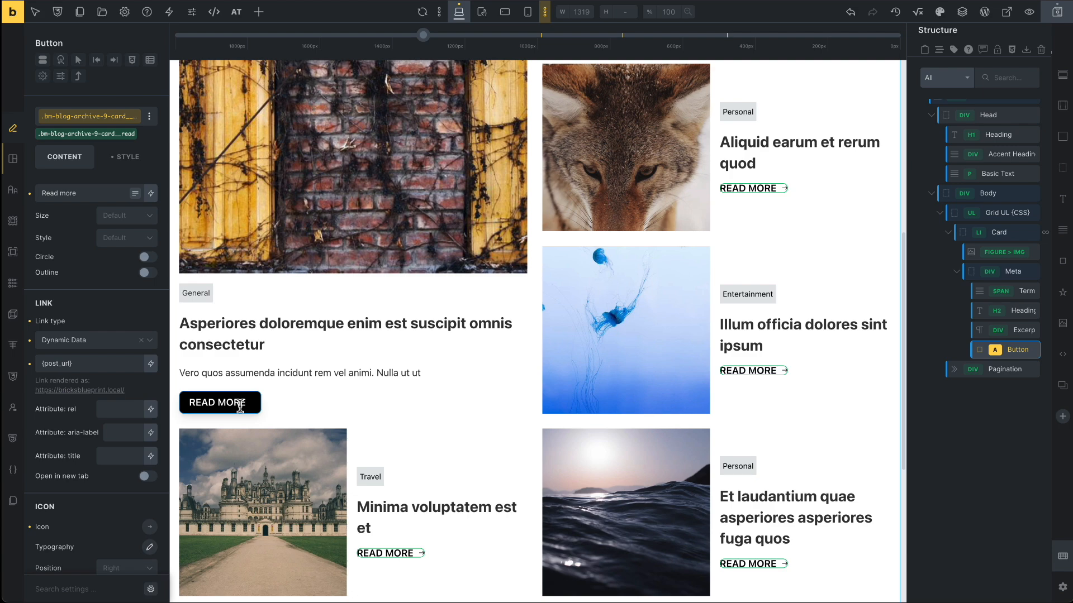
mouse_move(1033, 359)
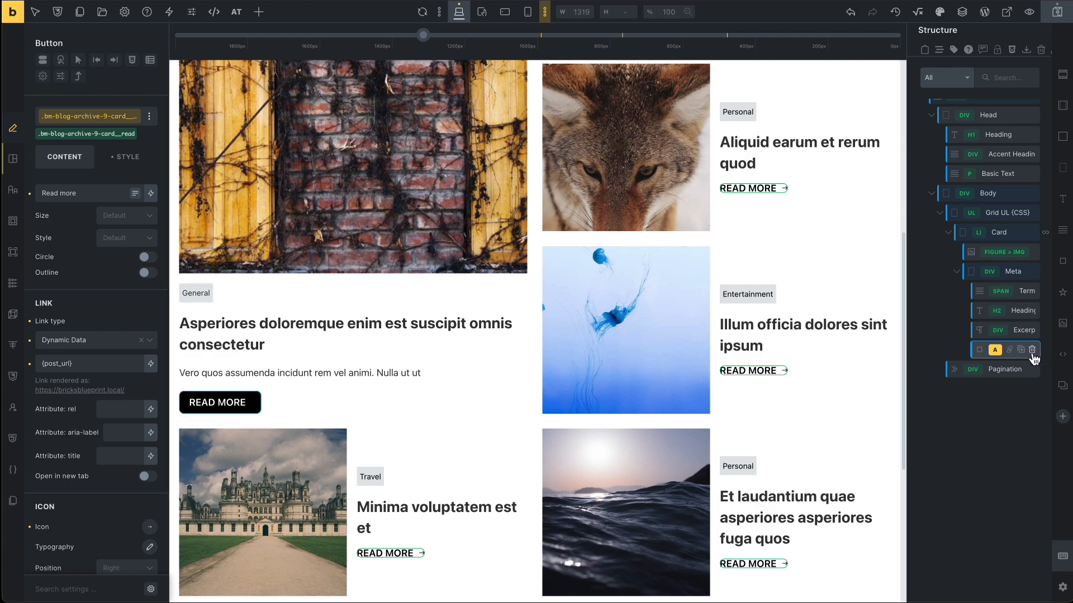
left_click(1032, 351)
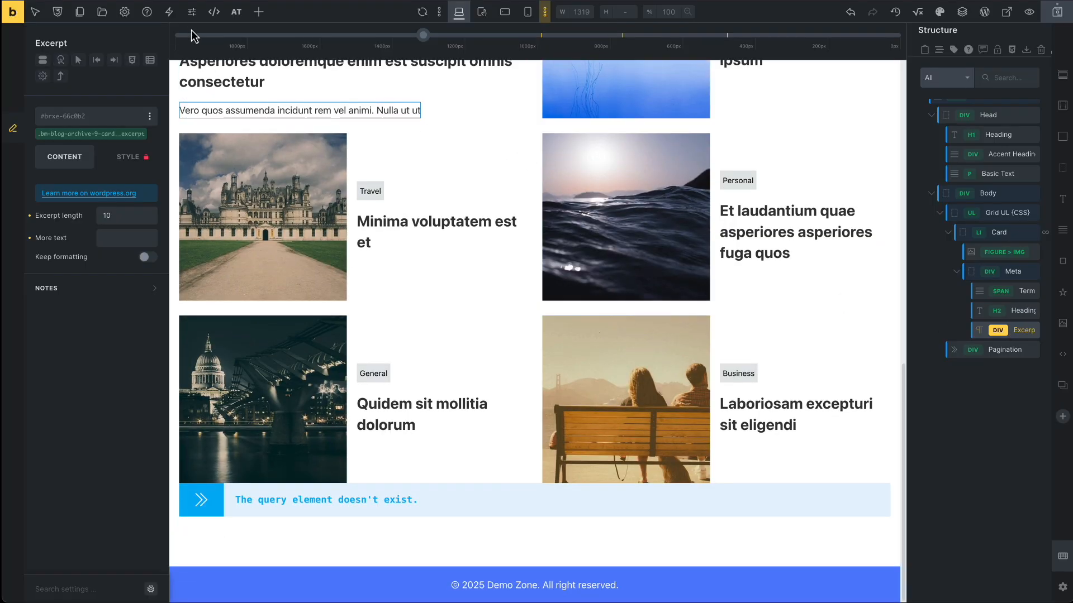
Add a new Button element below the excerpt in the card's Meta block and set its text to "Read more".
left_click(258, 12)
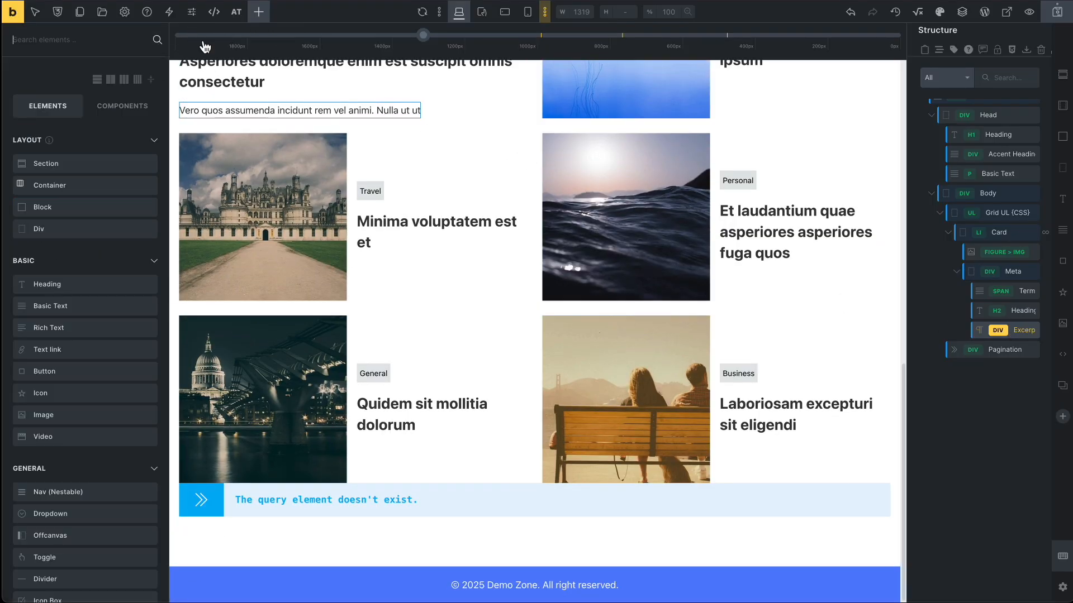
left_click(83, 373)
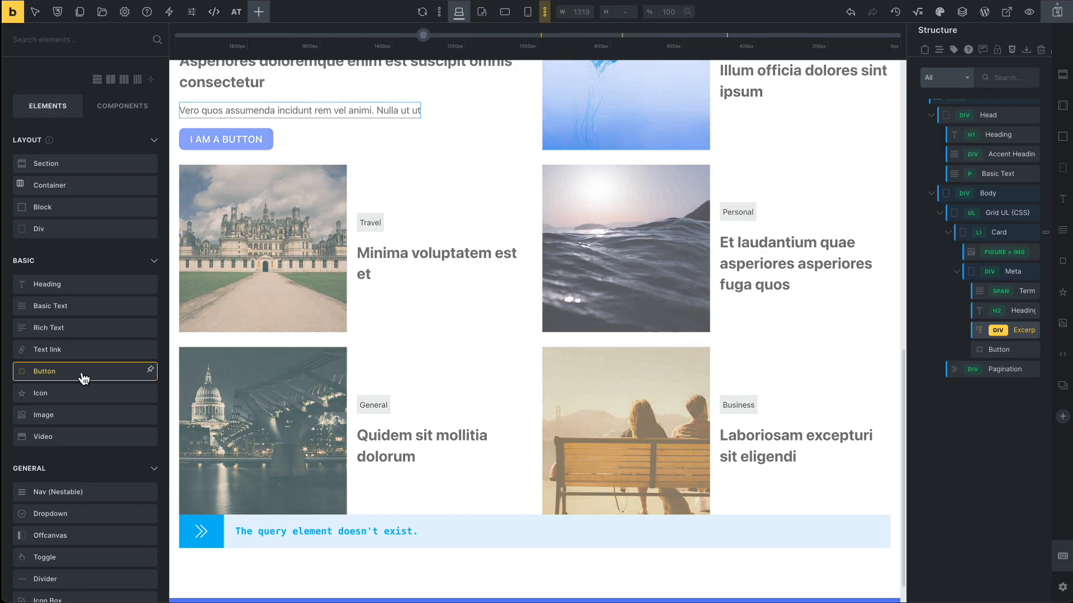
left_click_drag(234, 141, 234, 140)
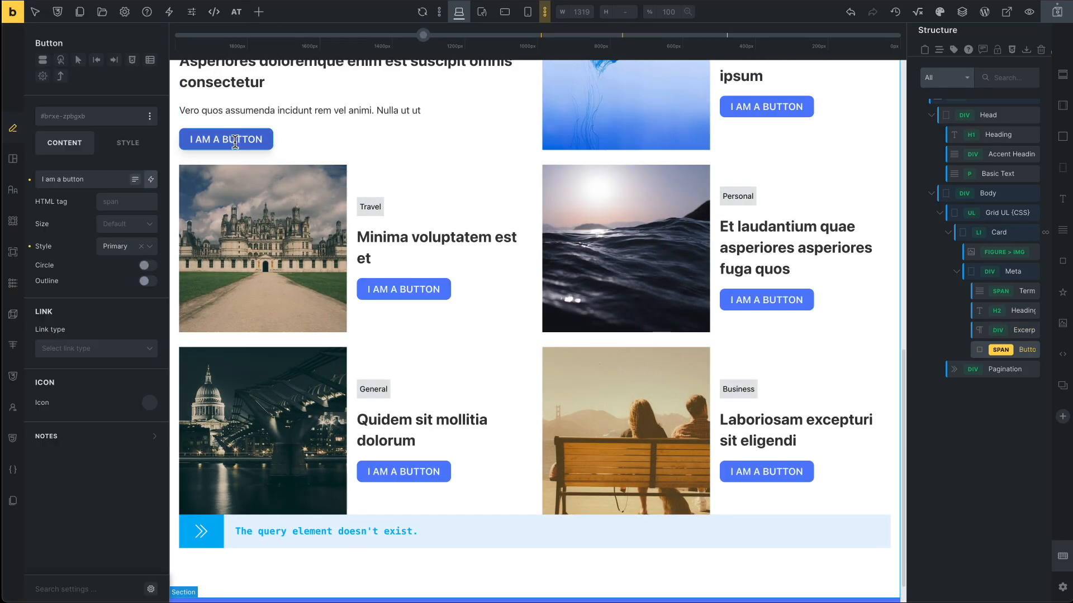
triple_click(39, 179)
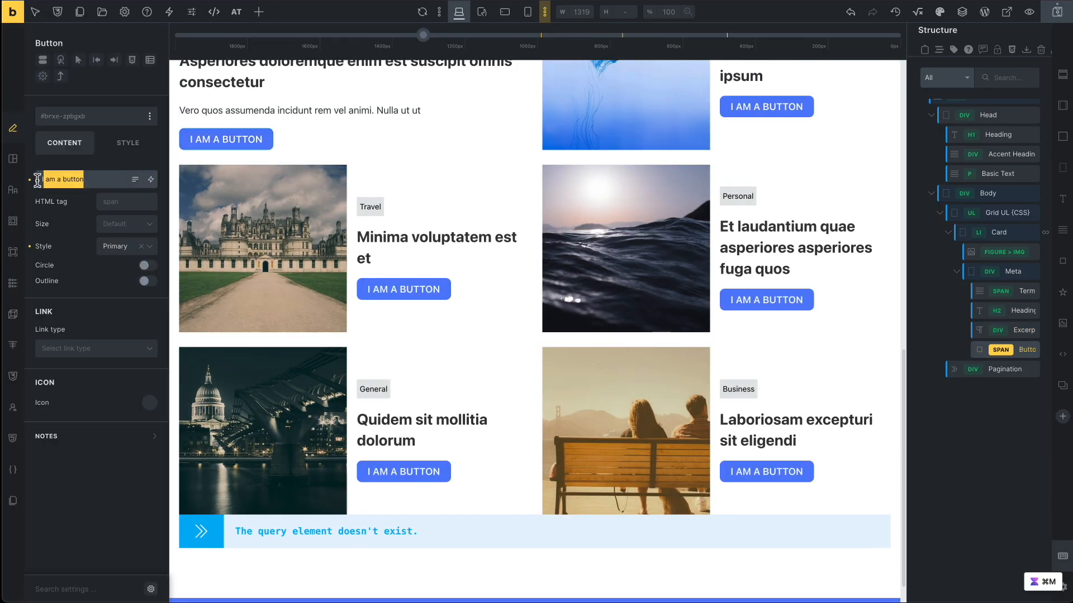
type("Read ")
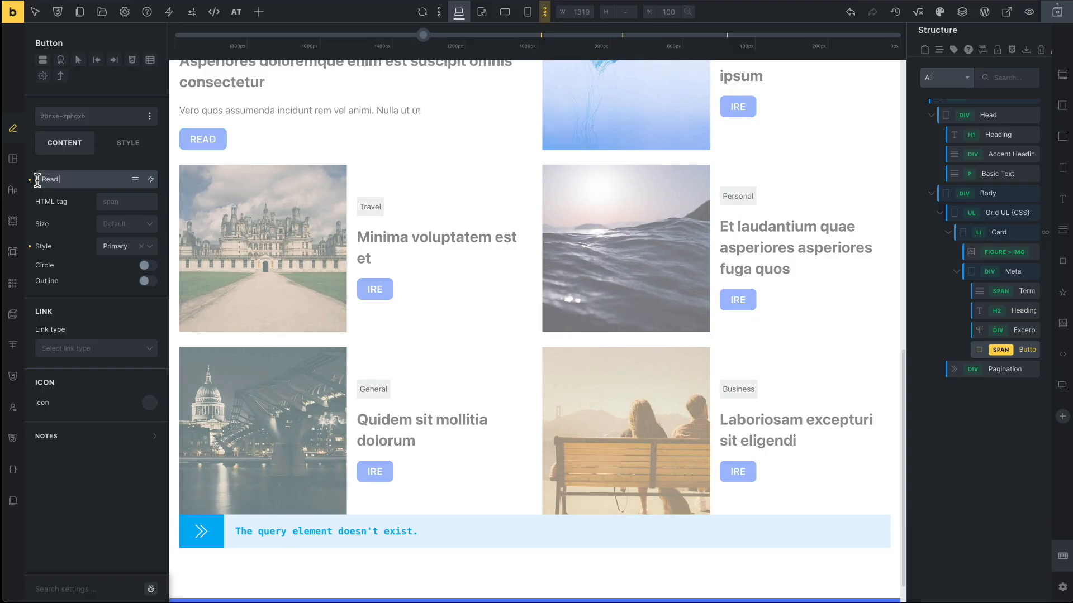
type("more")
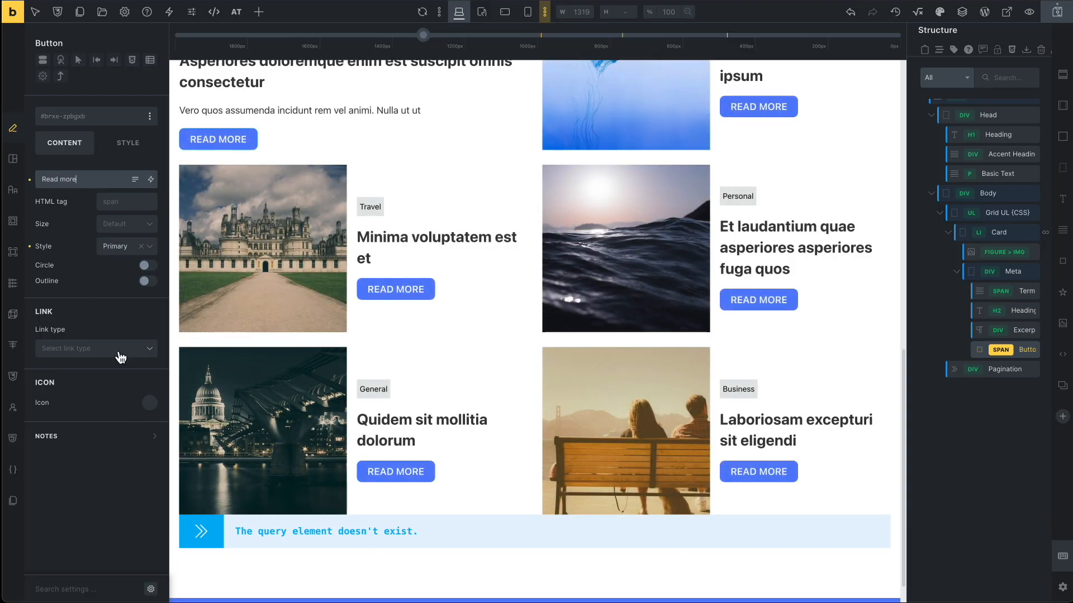
Link the new Read more button to the {post_url} tag using the Dynamic Data link type.
left_click(120, 356)
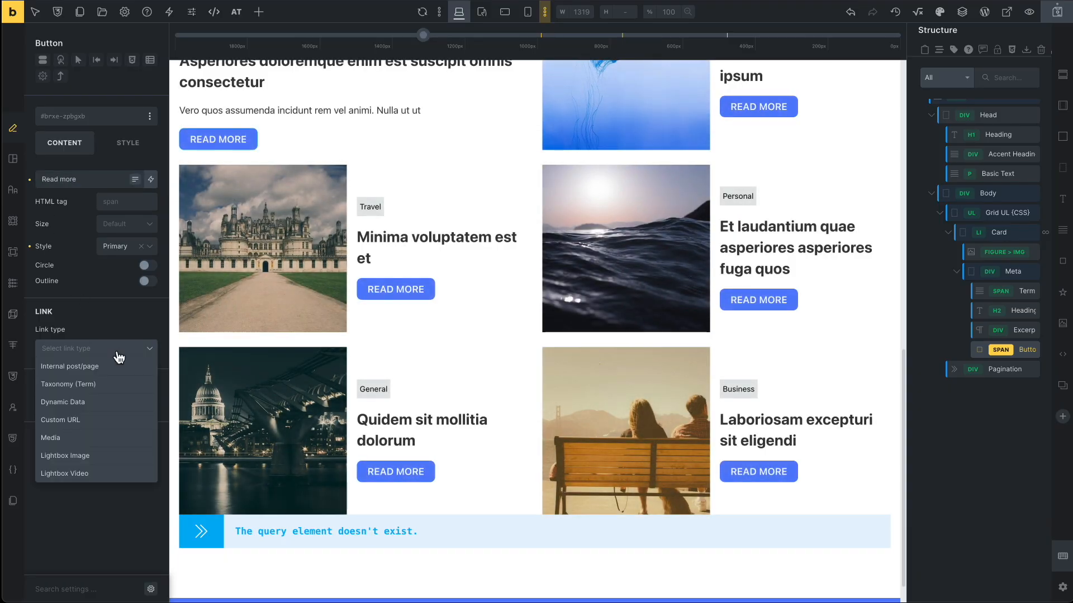
left_click(98, 403)
left_click(151, 350)
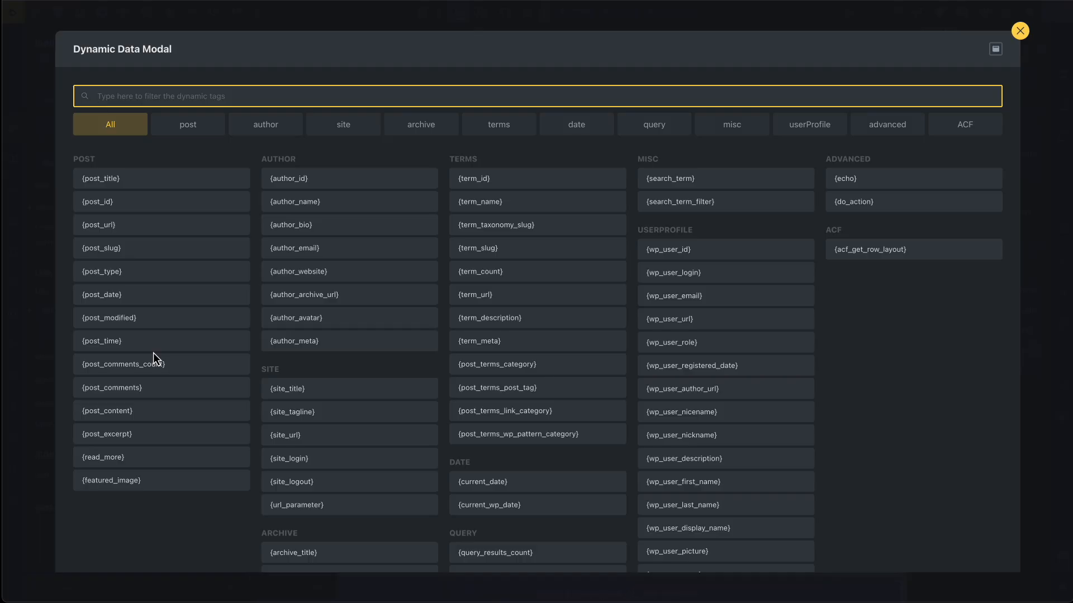
left_click(159, 230)
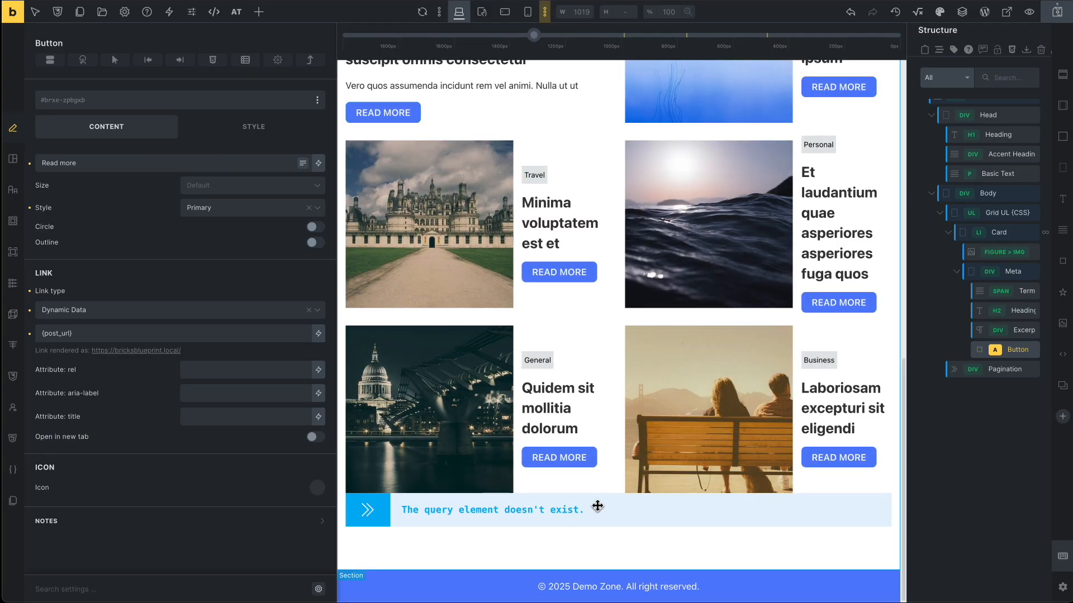
Set the top margin of the Pagination element's .bm-pagination class to var(--at-space--m).
left_click(595, 509)
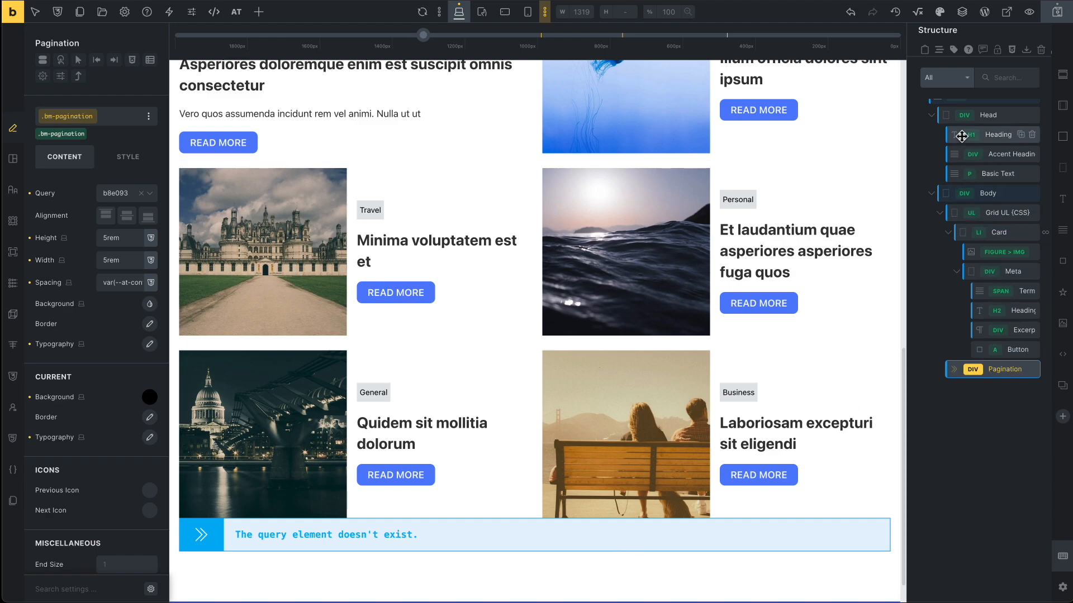
scroll(961, 140, "up", 2)
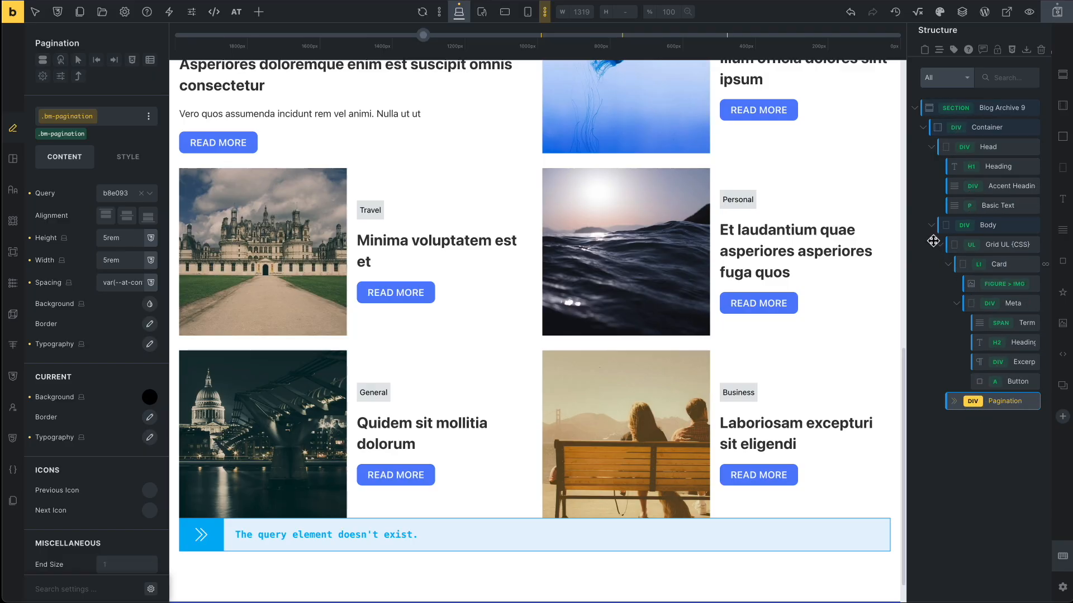
left_click(953, 50)
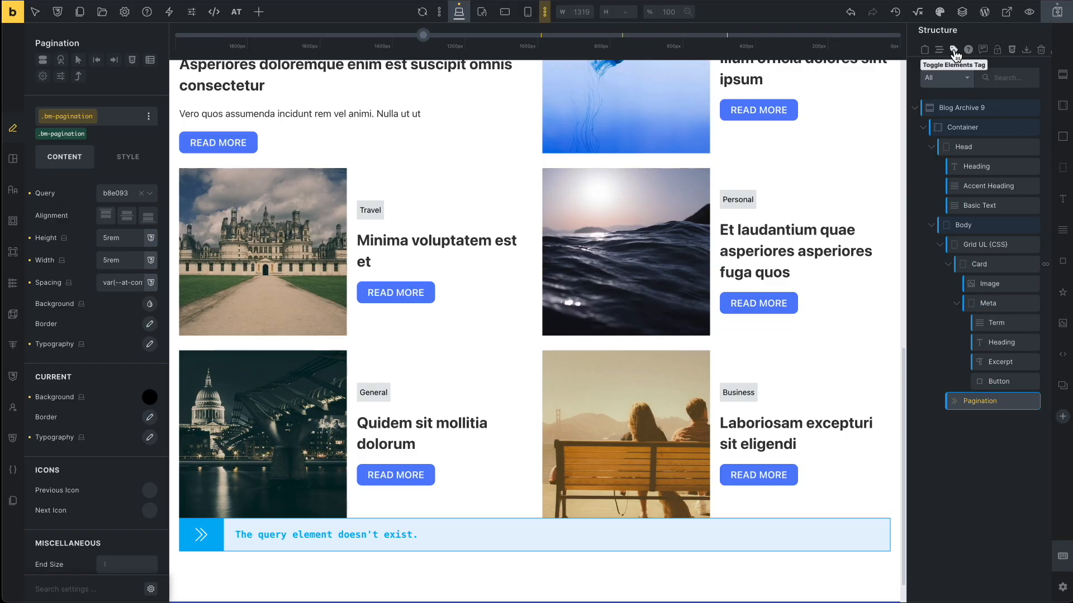
left_click(953, 51)
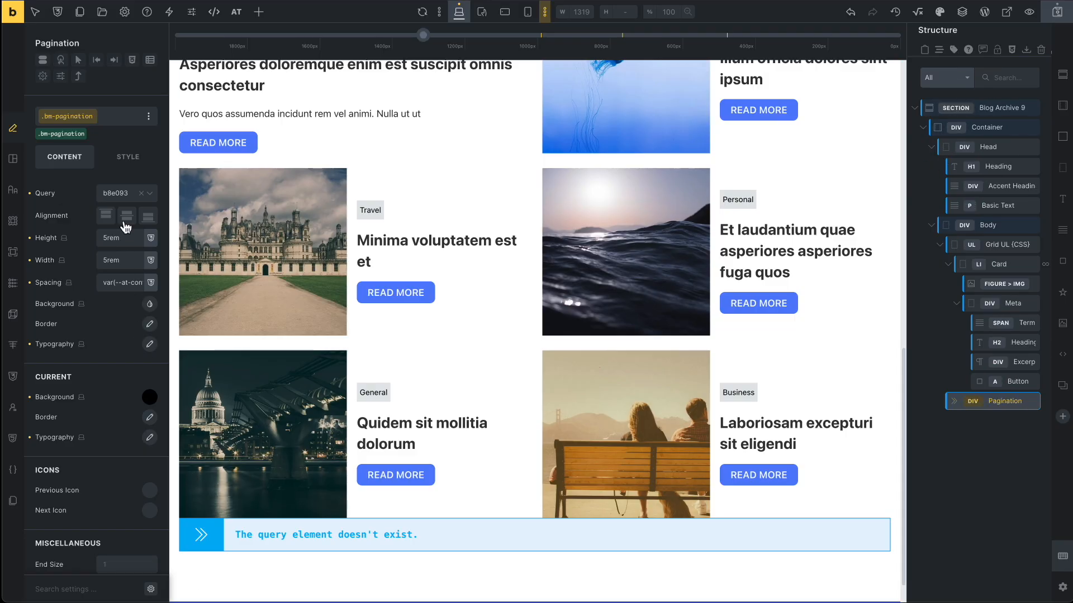
left_click(125, 158)
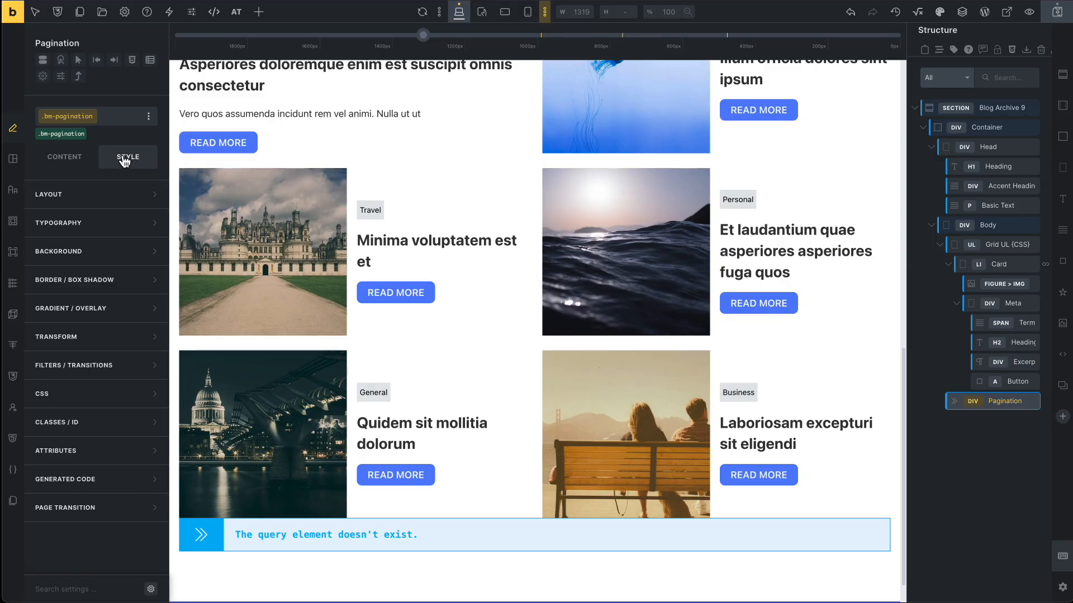
left_click(113, 202)
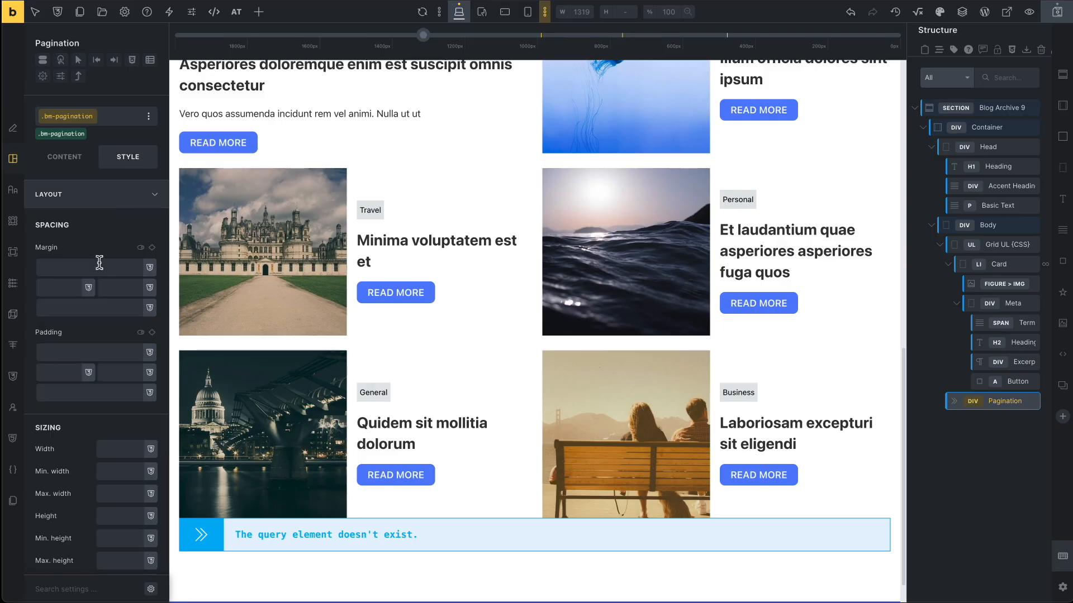
left_click(147, 267)
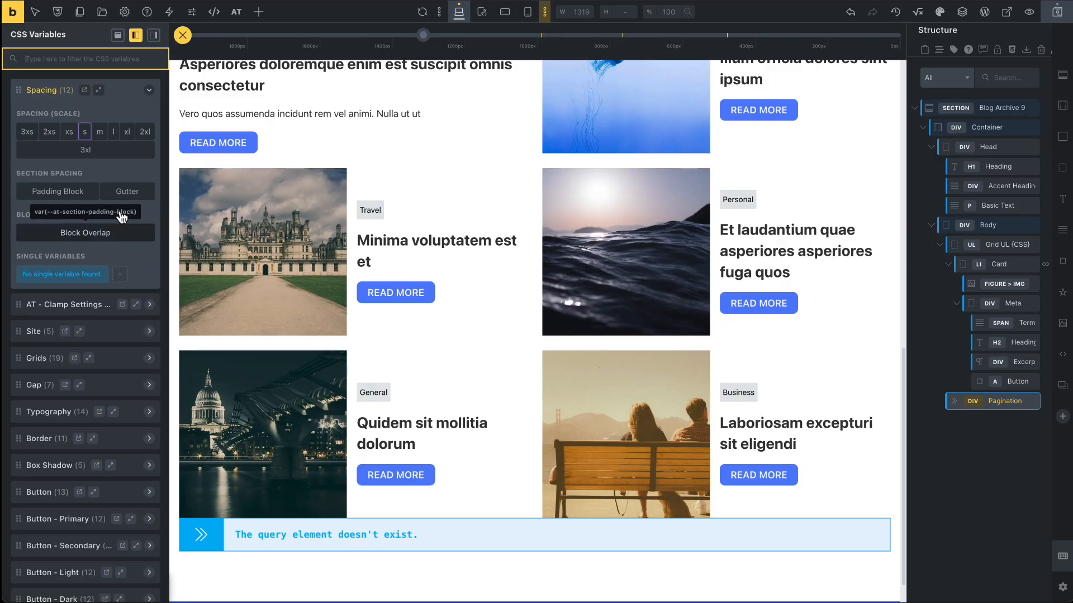
left_click(101, 133)
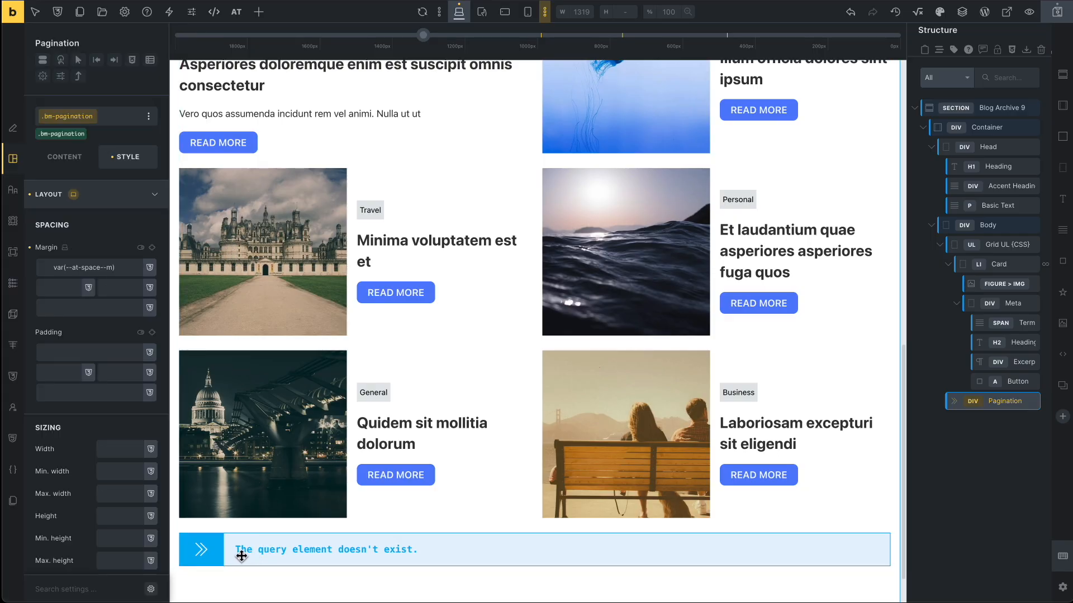
Set the Pagination element's query to the Card loop.
left_click(65, 158)
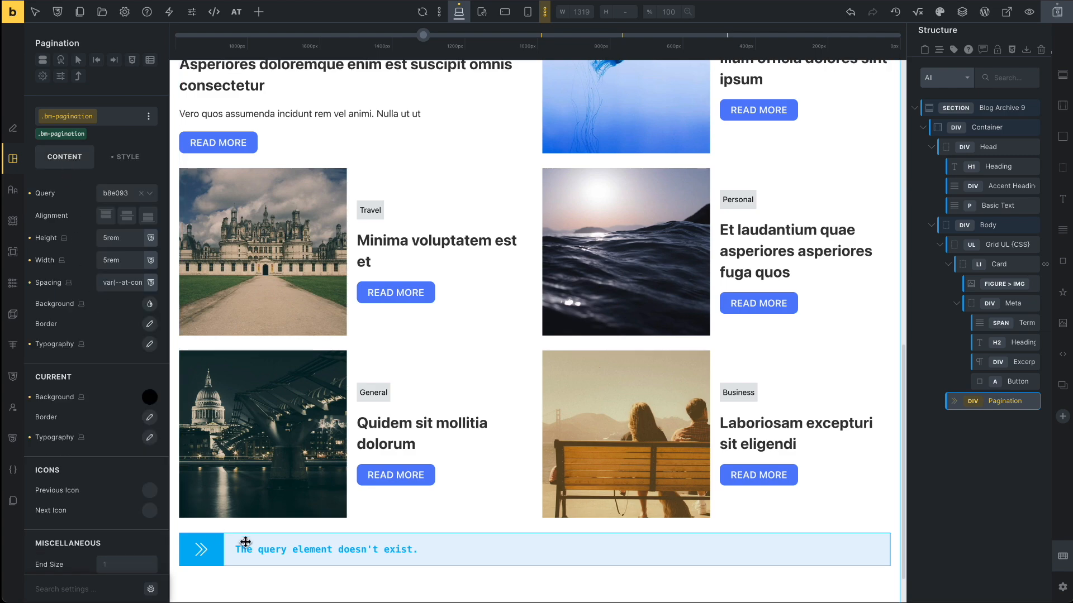
left_click(129, 198)
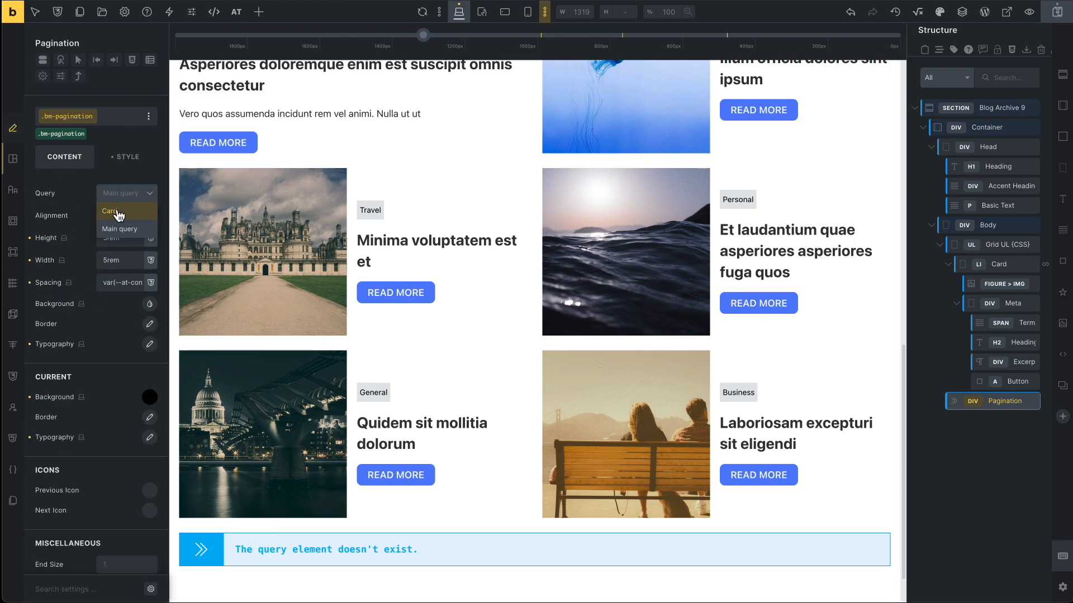
left_click(117, 212)
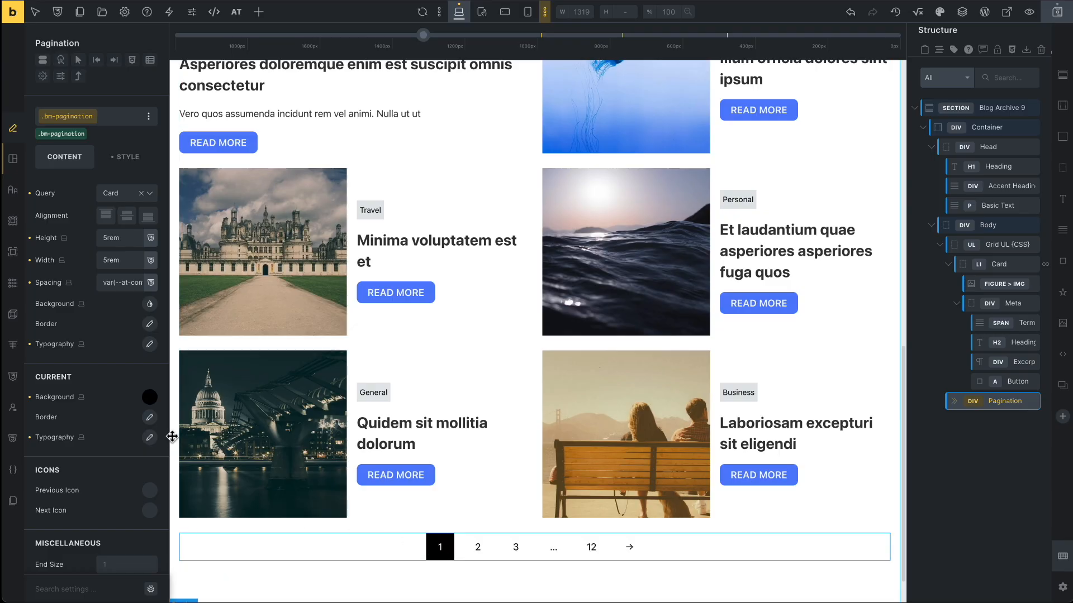
Set the background of the pagination's current page number to the first blue swatch in the AT Framework palette.
left_click(149, 398)
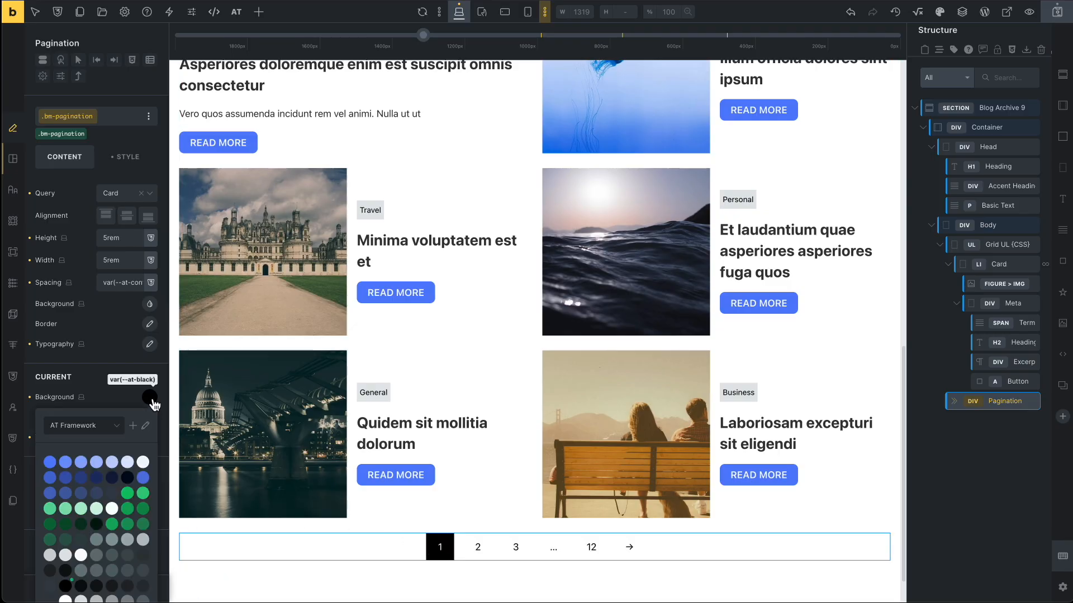
left_click(49, 462)
scroll(747, 268, "down", 1)
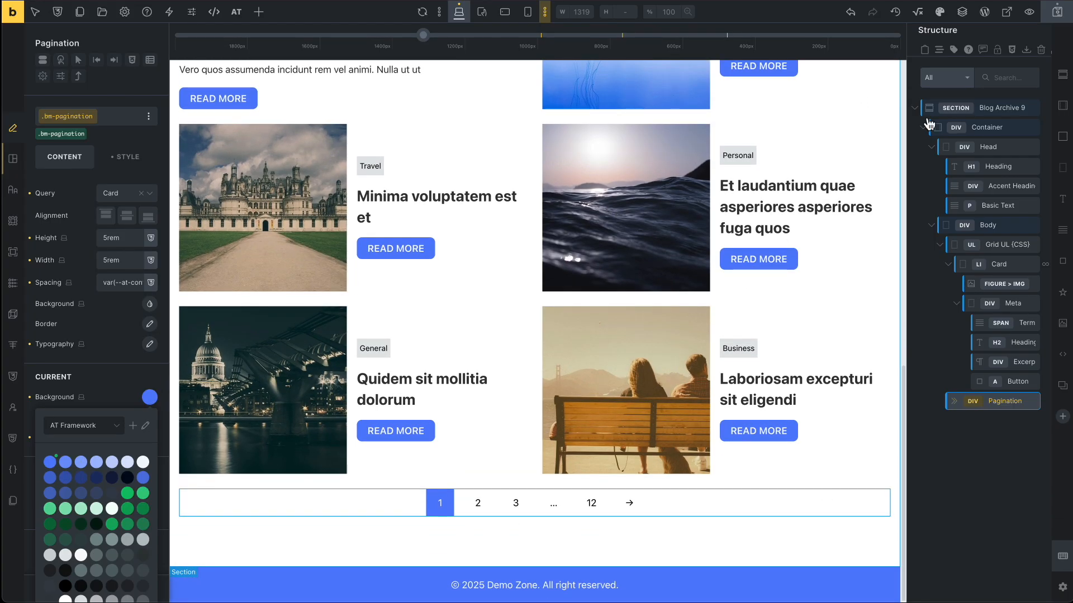
Save the page and check the blog cards, pagination and heading area on the live site.
left_click(1058, 12)
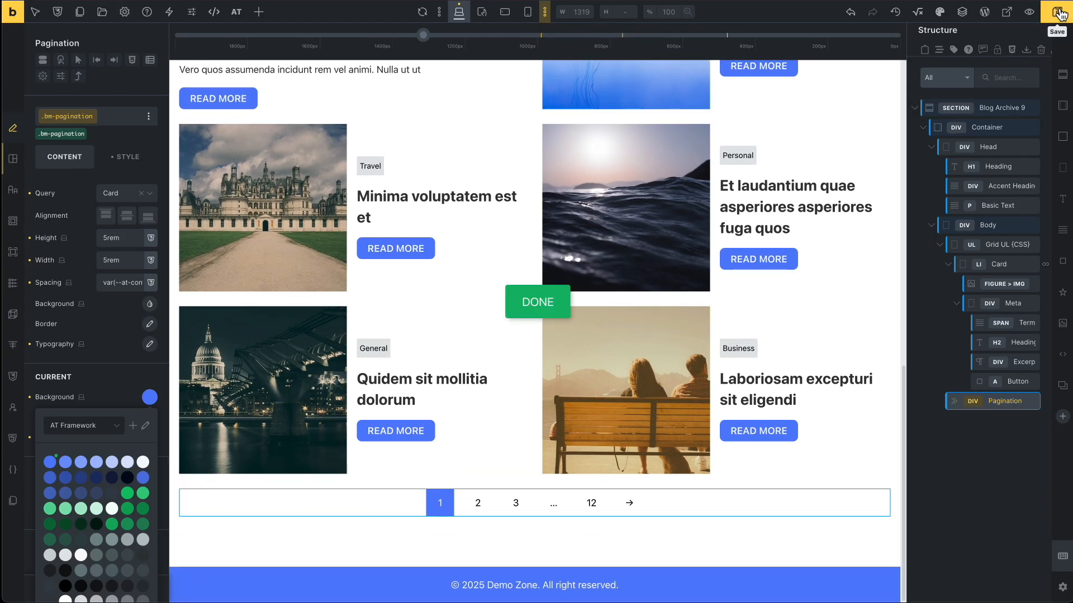
left_click(14, 14)
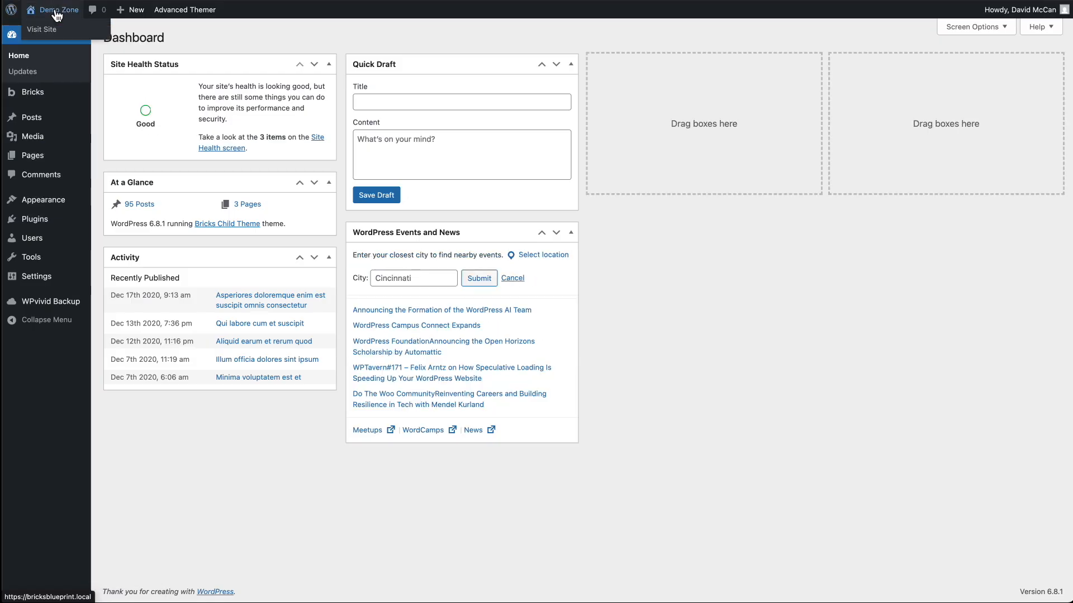
left_click(57, 15)
scroll(957, 178, "down", 10)
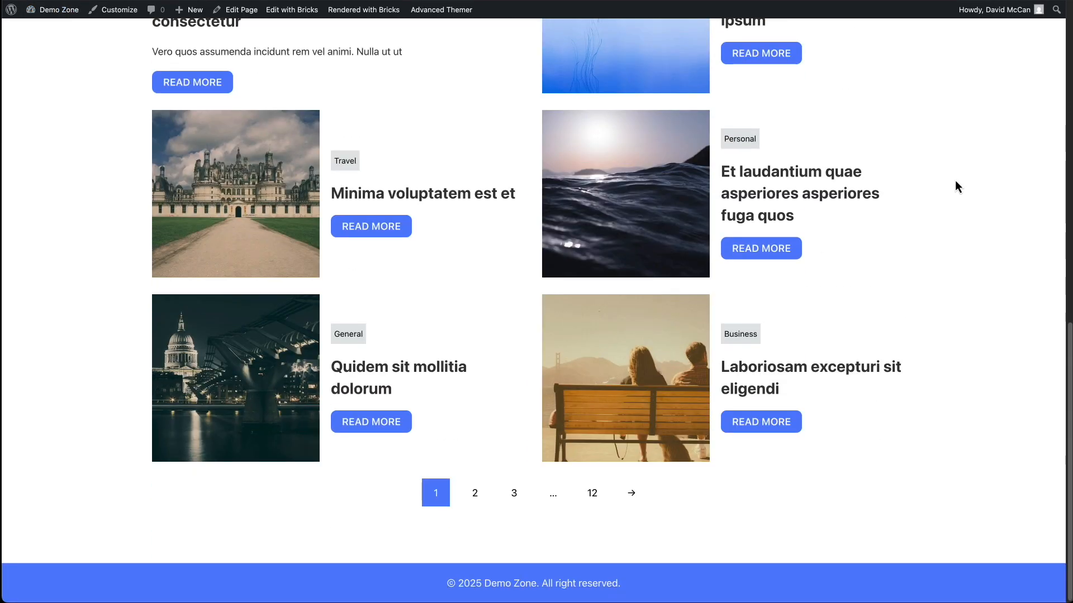
scroll(955, 181, "up", 10)
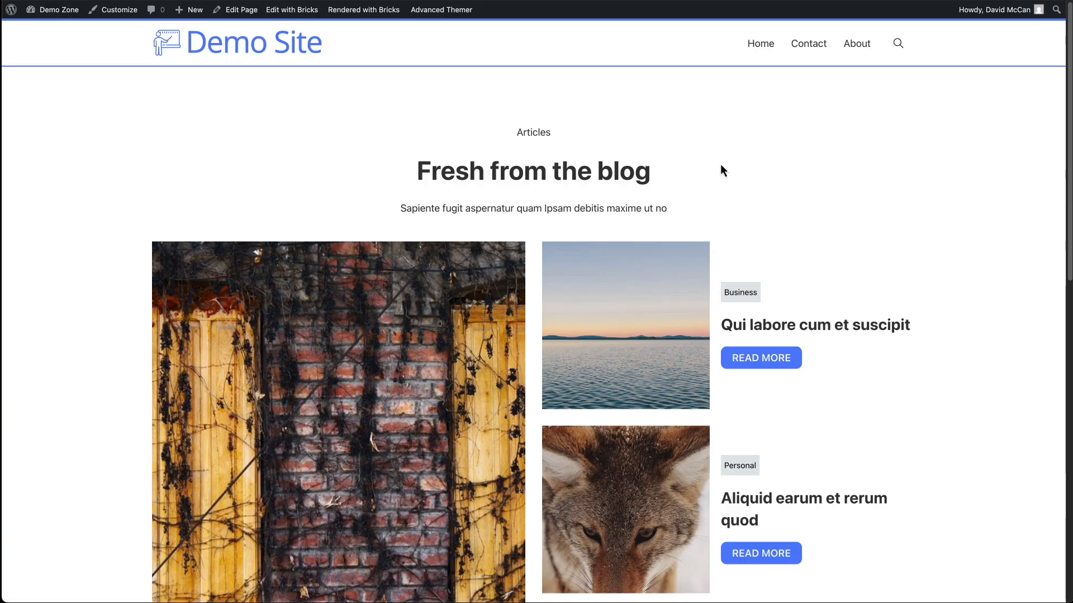
Reopen the Home page in the Bricks editor and set the Blog Archive 9 section's top padding to var(--at-space--l).
left_click(301, 12)
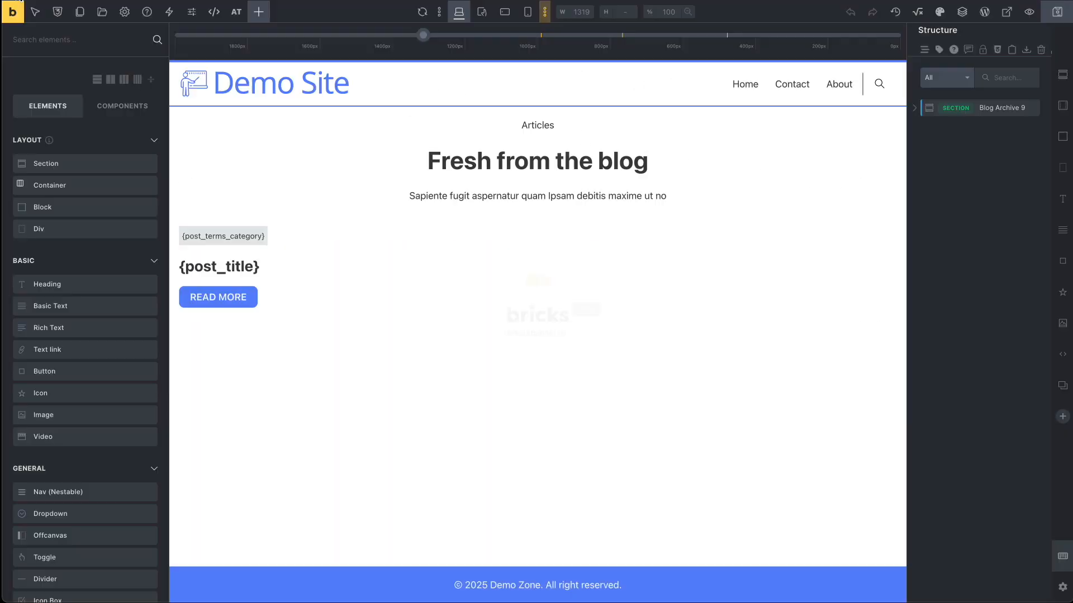
left_click(541, 128)
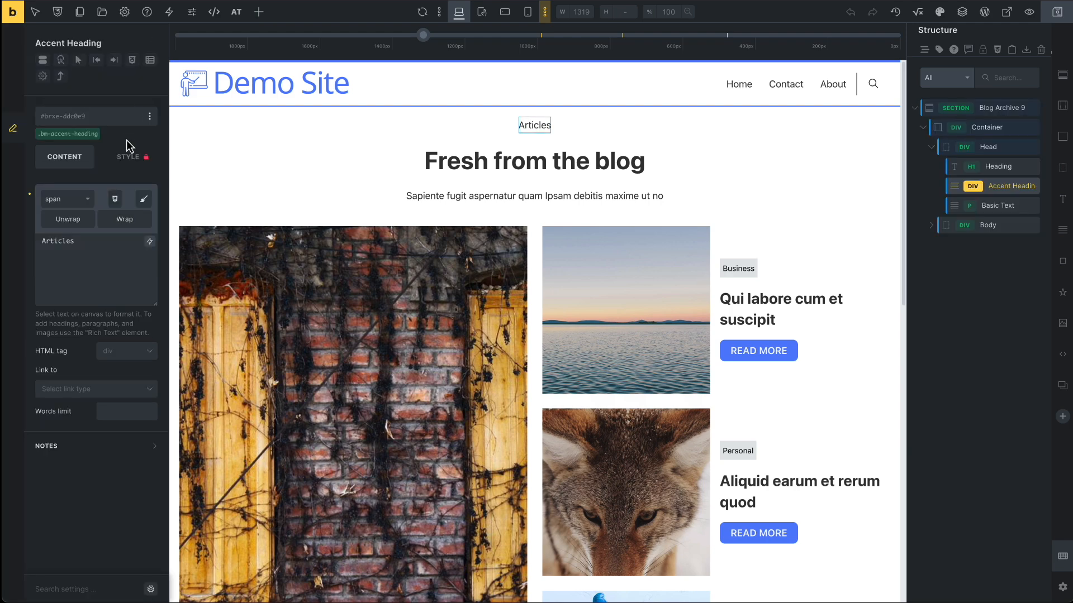
left_click(73, 135)
left_click(129, 159)
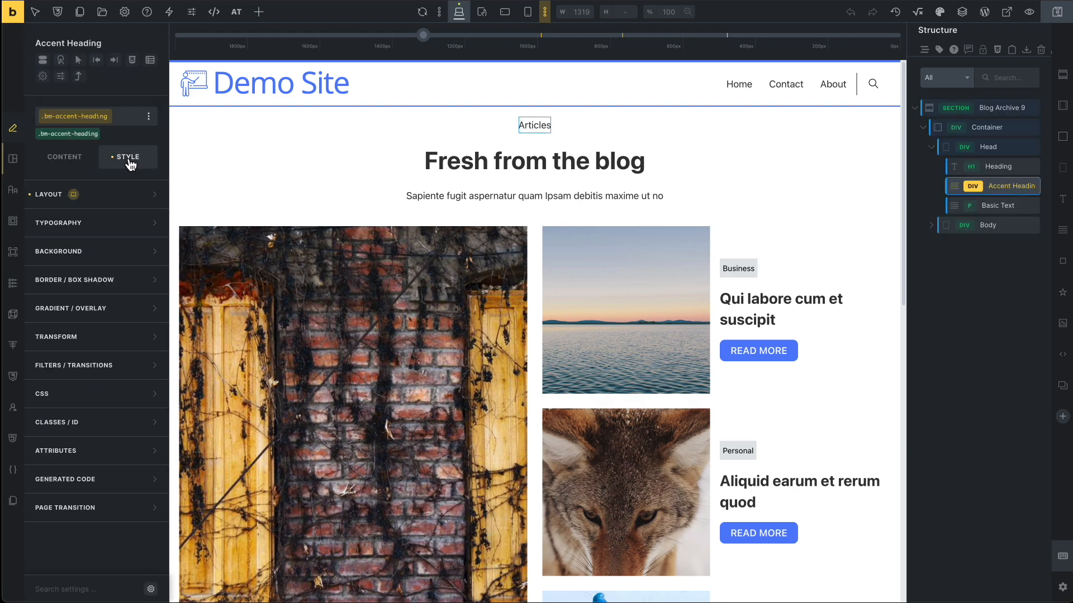
left_click(89, 191)
left_click(984, 107)
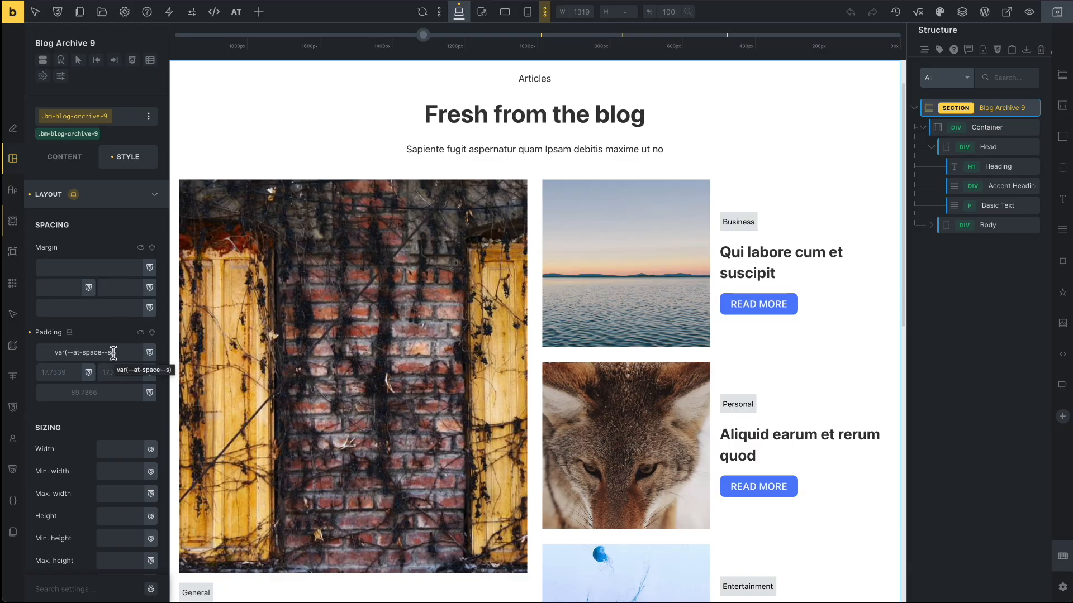
left_click_drag(113, 353, 110, 354)
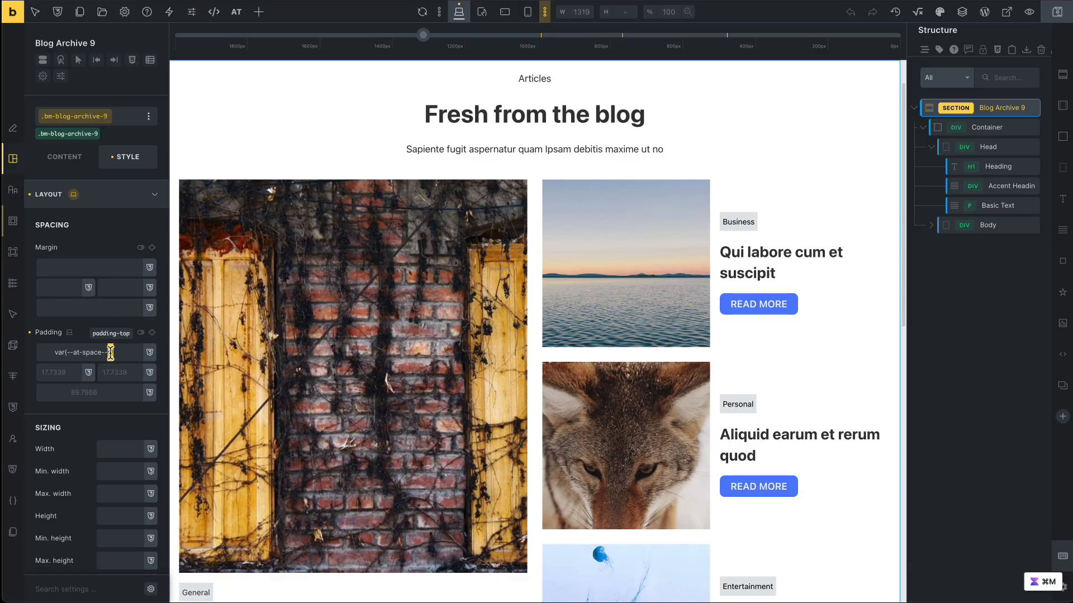
right_click(110, 352)
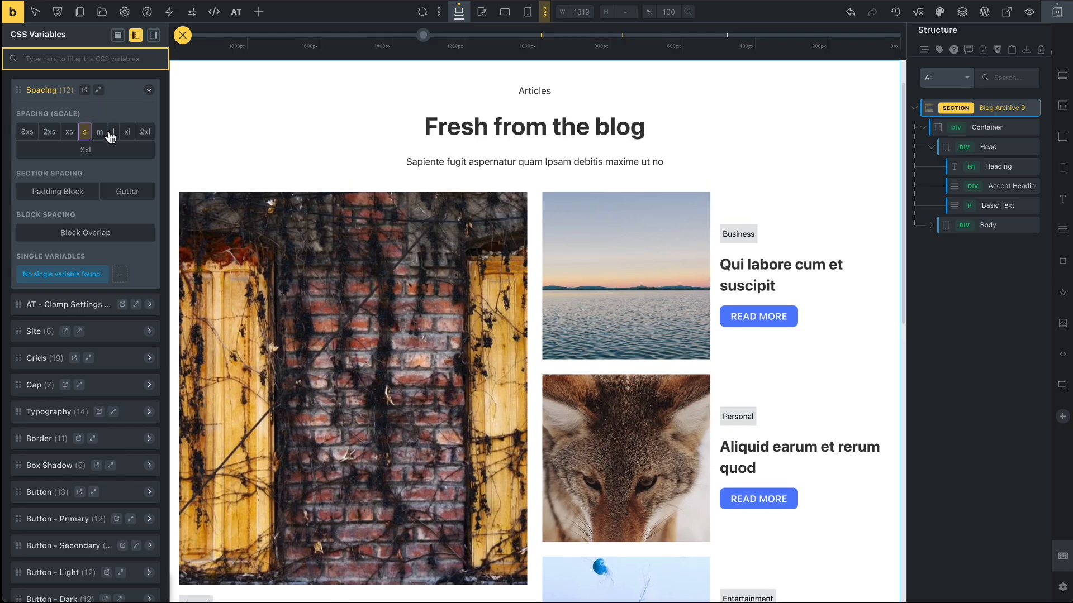
left_click(119, 134)
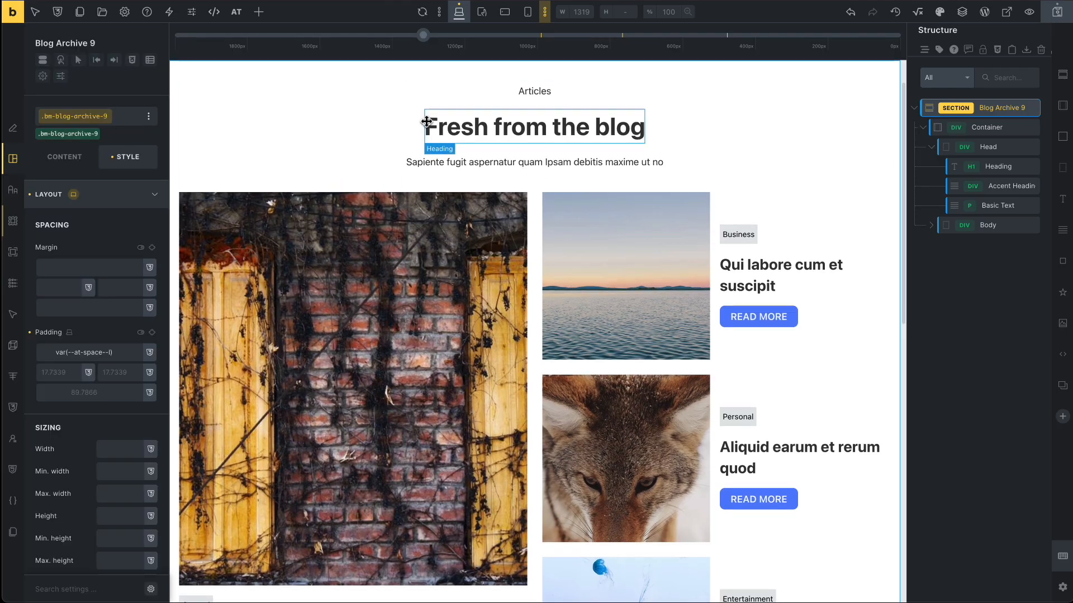
Save the Home page and check the spacing above its heading on the live site.
left_click(1063, 16)
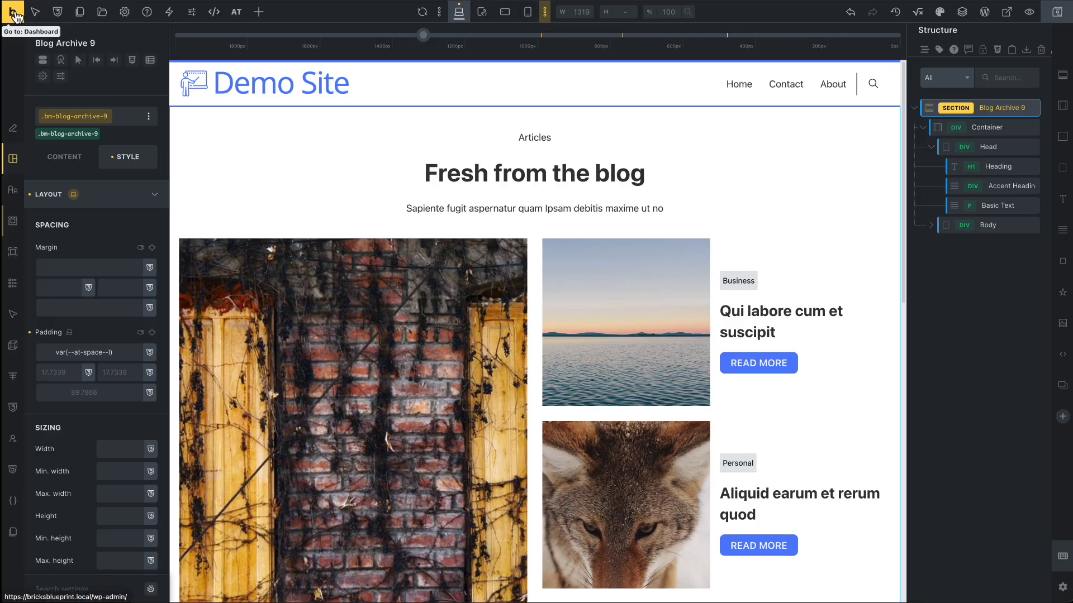
left_click(19, 19)
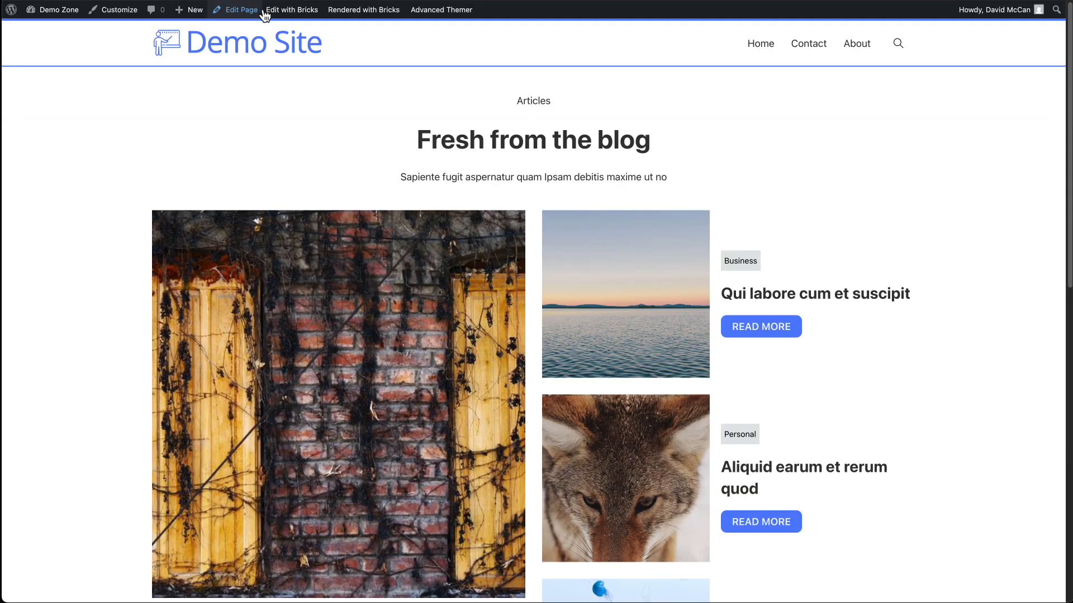
mouse_move(267, 13)
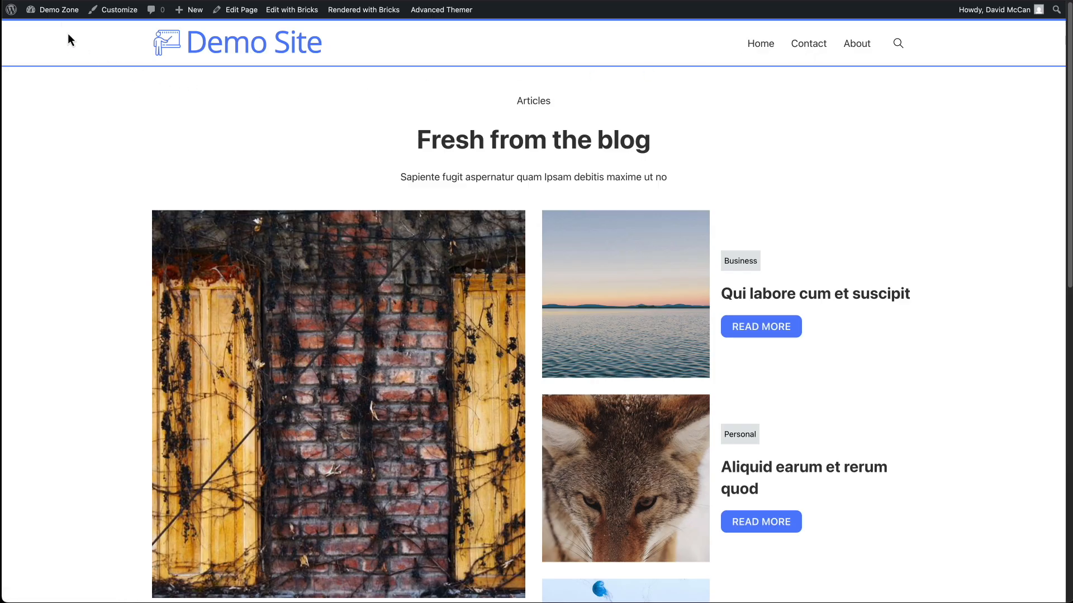
Return to the WordPress dashboard and open the Contact page for editing with Bricks.
mouse_move(29, 10)
left_click(45, 35)
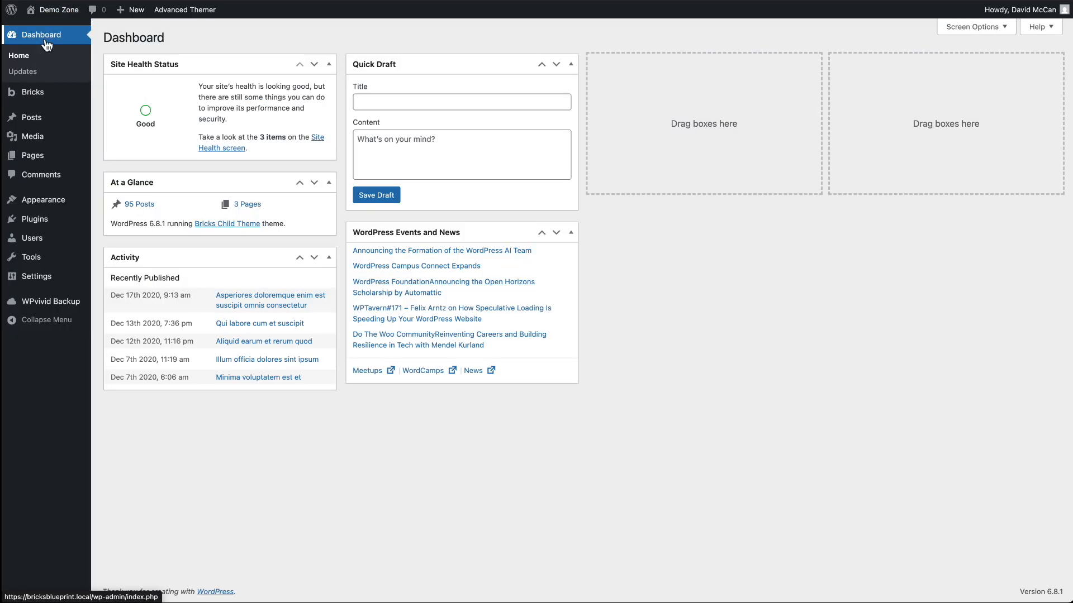
mouse_move(57, 160)
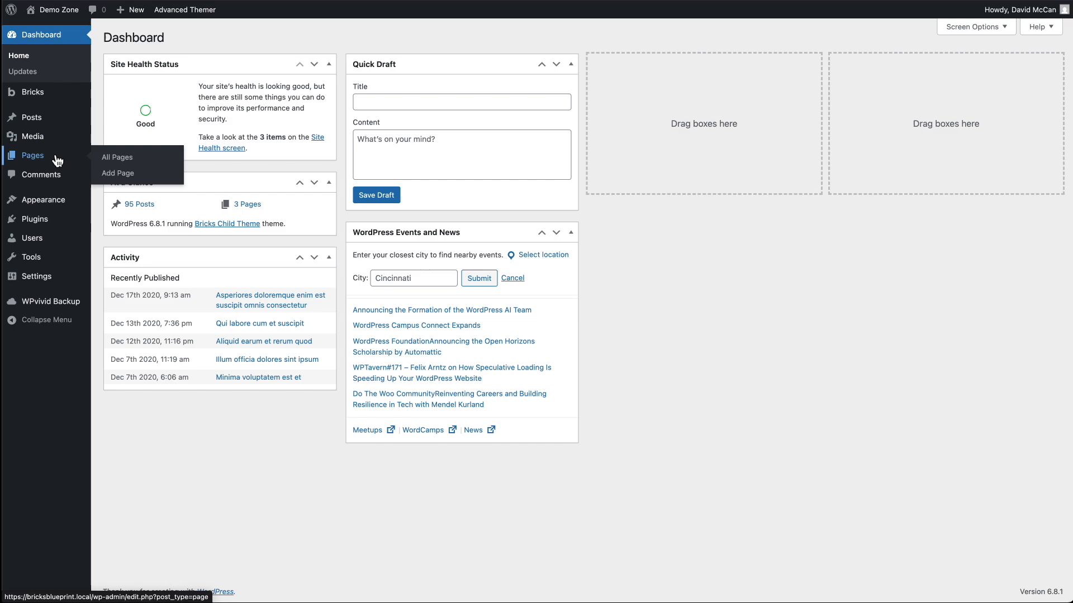
left_click(133, 161)
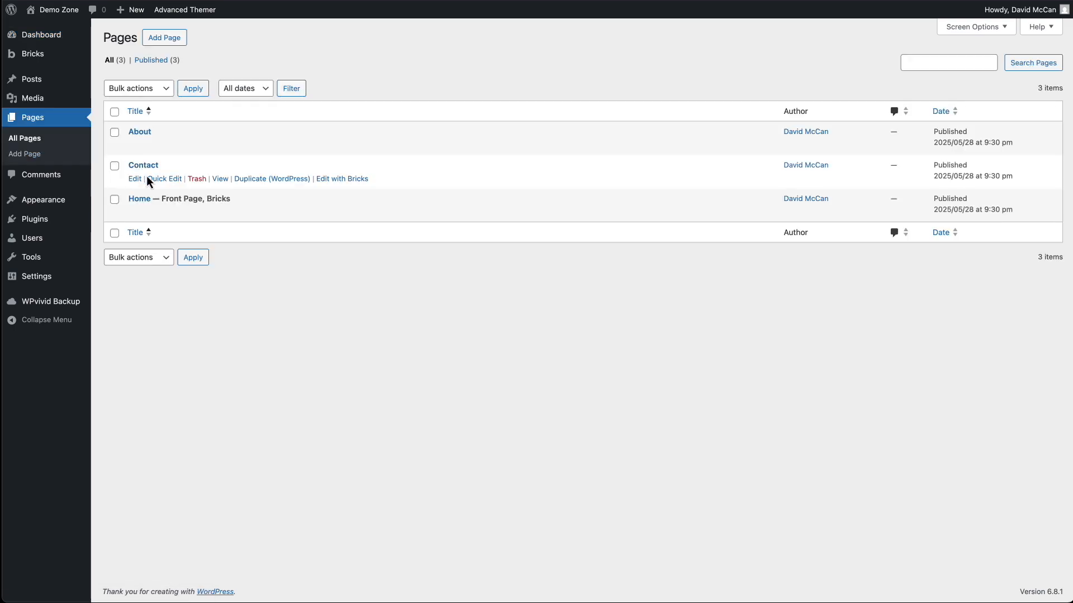
left_click(343, 181)
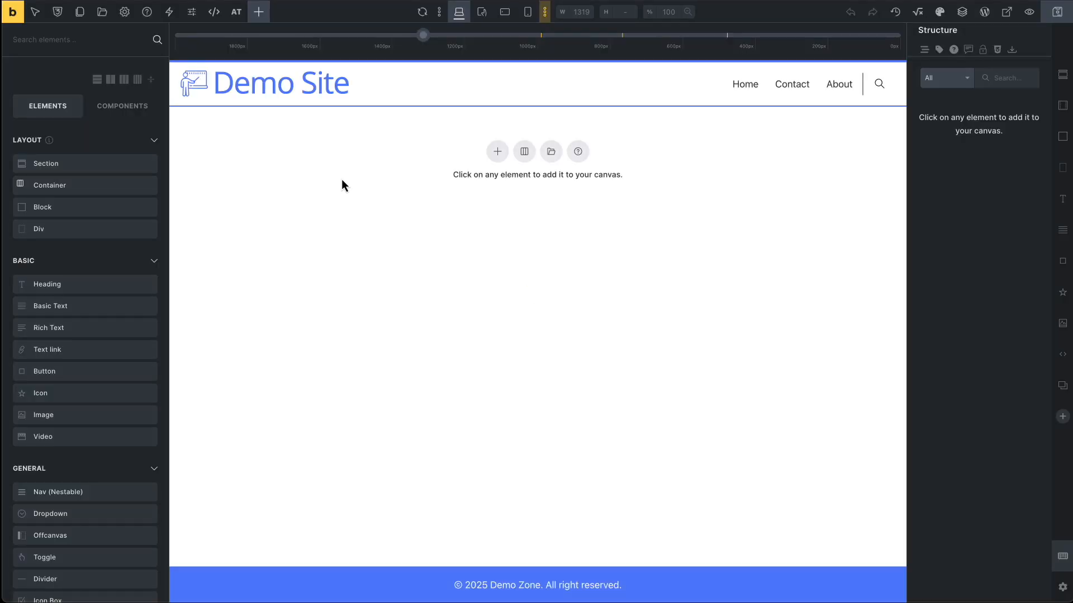
Filter the Bricksmaven templates by the Contact bundle and insert the Contact 31 template.
left_click(103, 14)
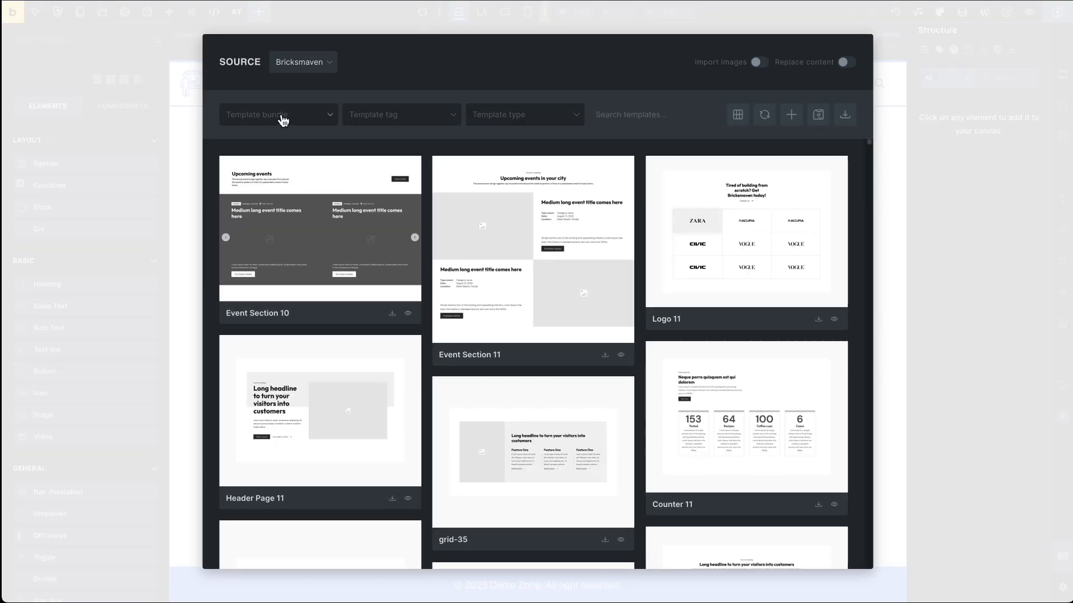
left_click(284, 118)
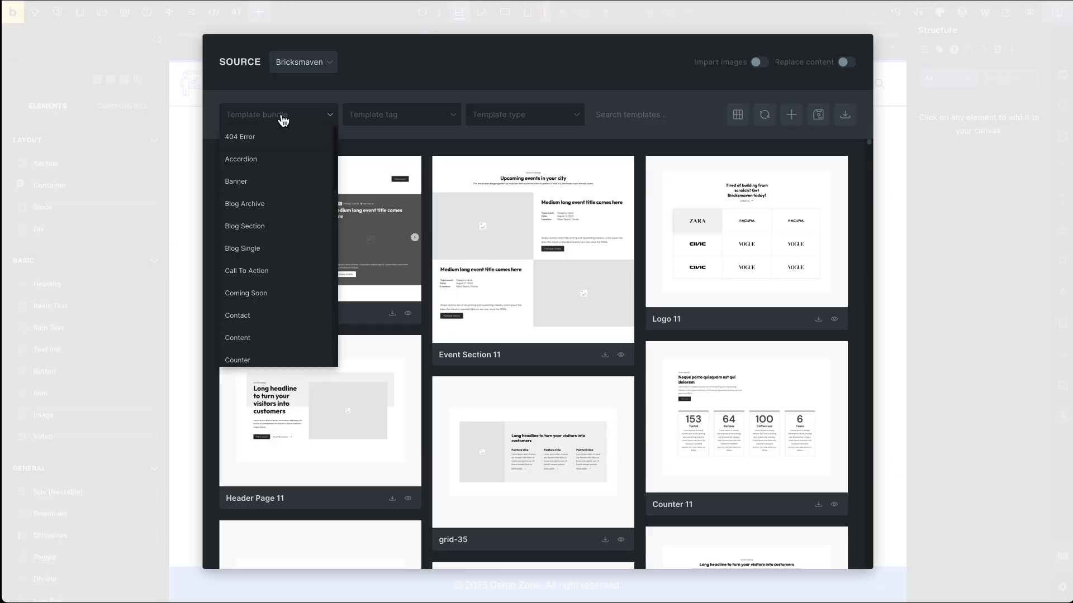
left_click(245, 316)
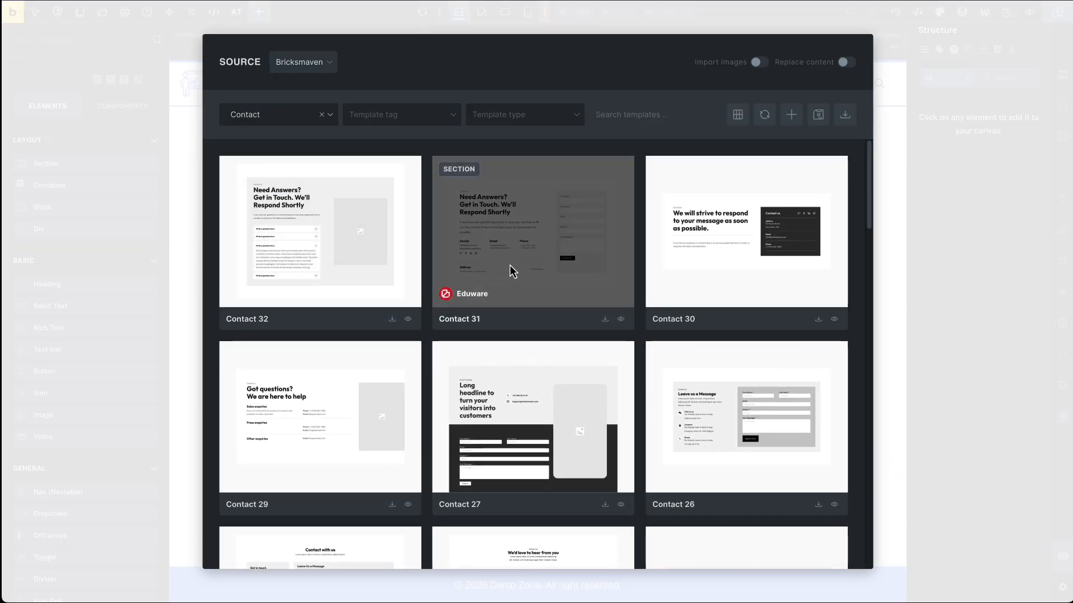
left_click(605, 319)
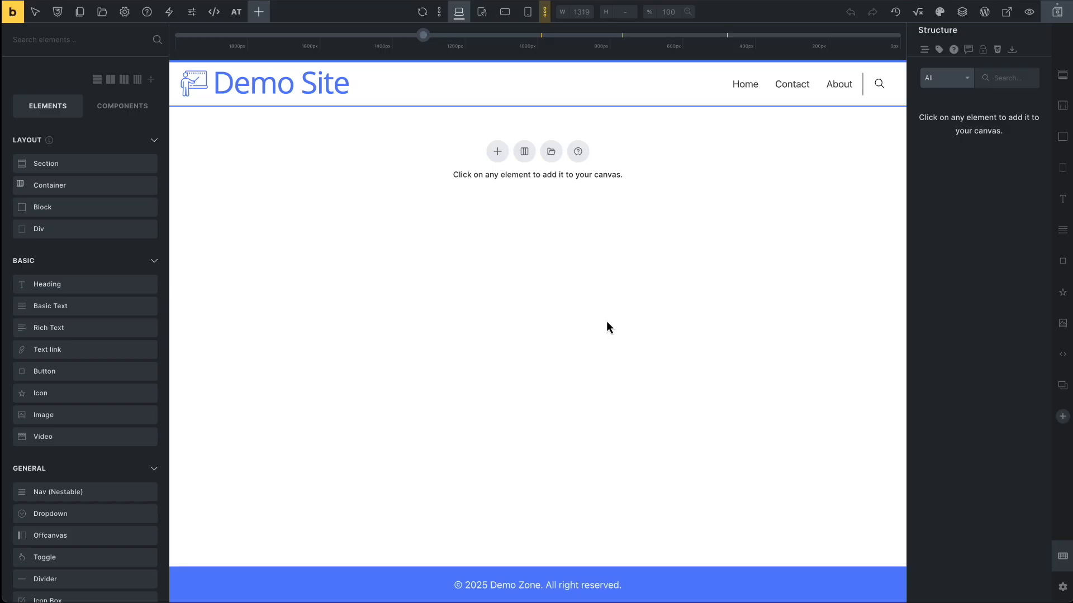
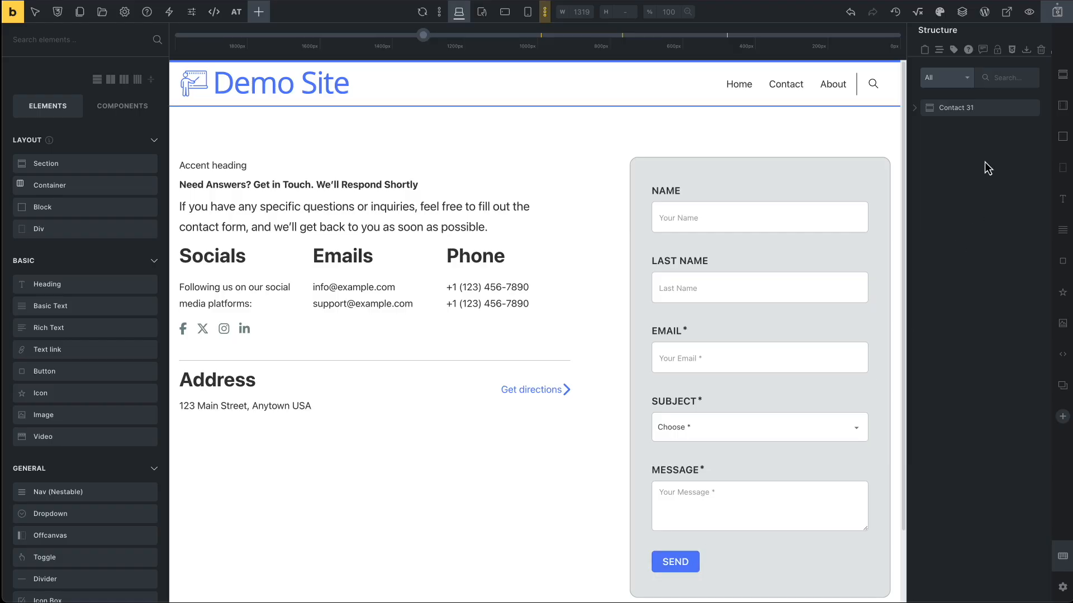
Save the Contact page, leave the Bricks editor, and check the Contact page on the live site.
left_click(1057, 14)
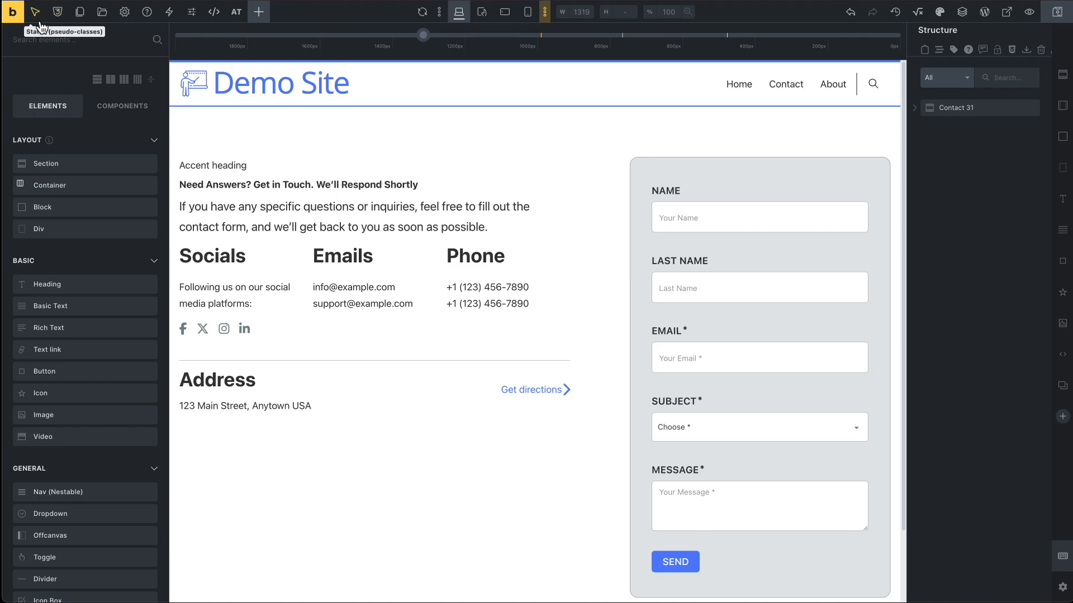
left_click(16, 21)
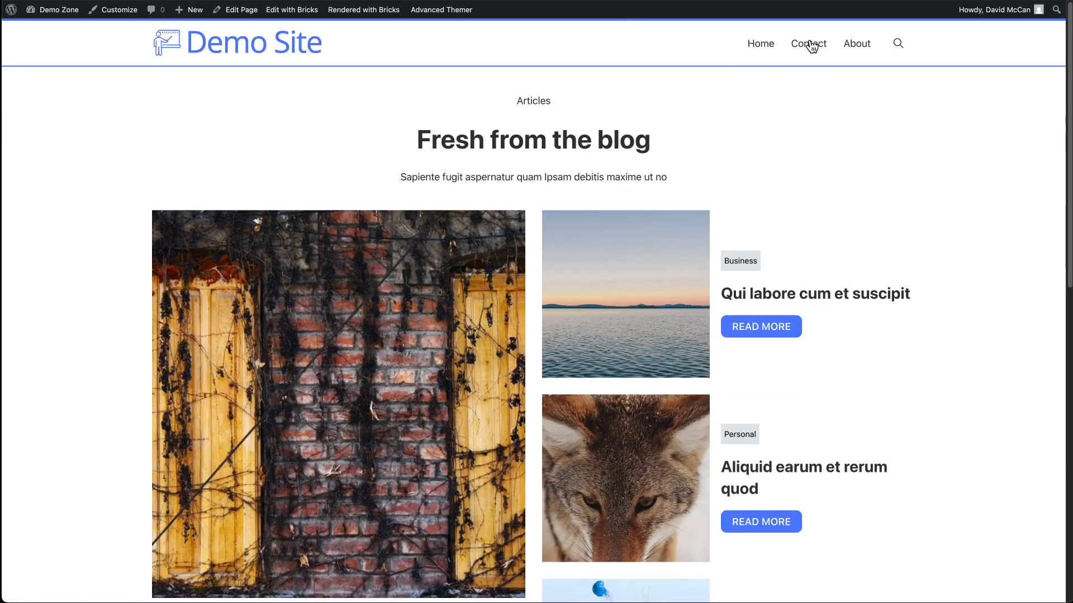
left_click(814, 44)
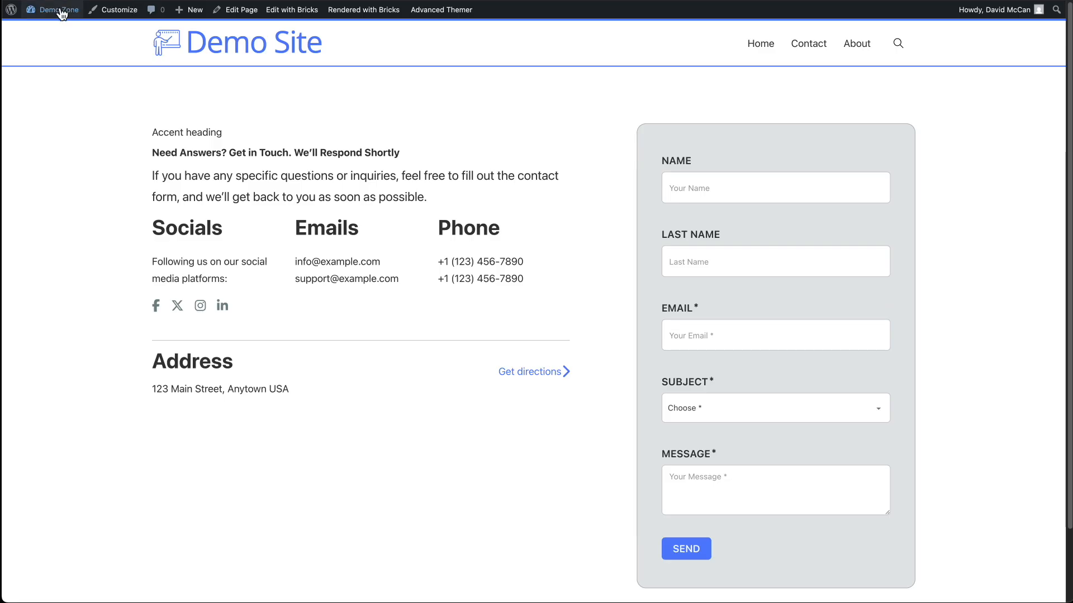
Return to the WordPress dashboard and open the About page for editing with Bricks.
mouse_move(53, 9)
left_click(52, 33)
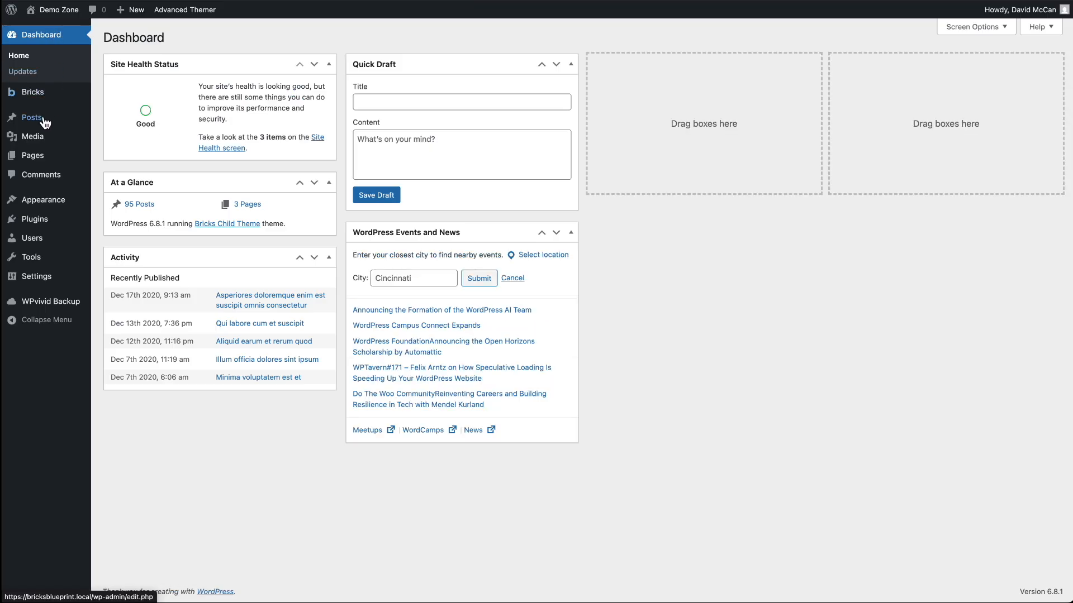
left_click(122, 160)
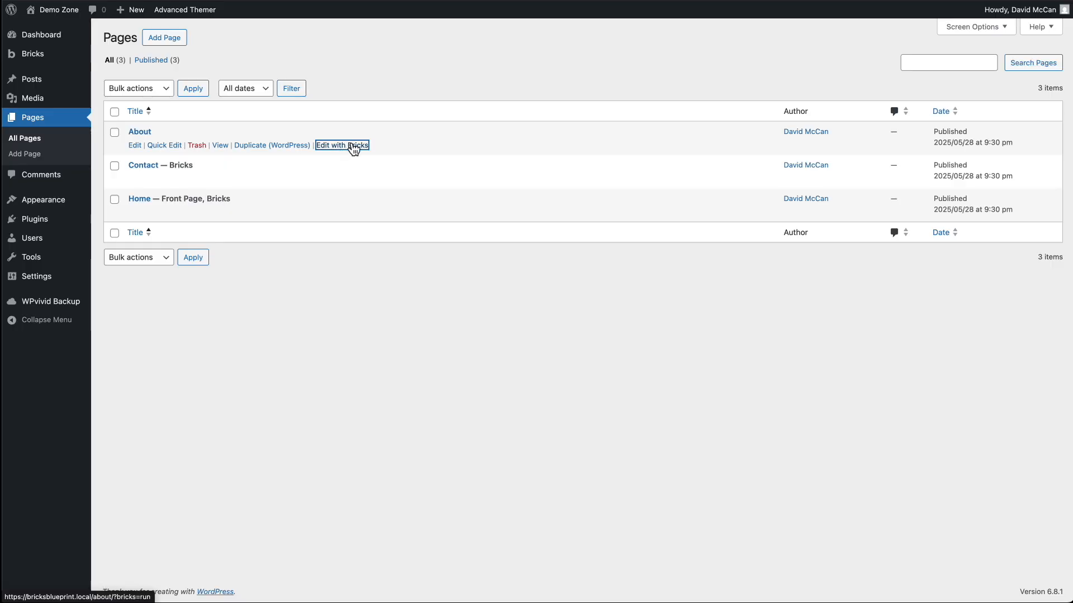
left_click(349, 145)
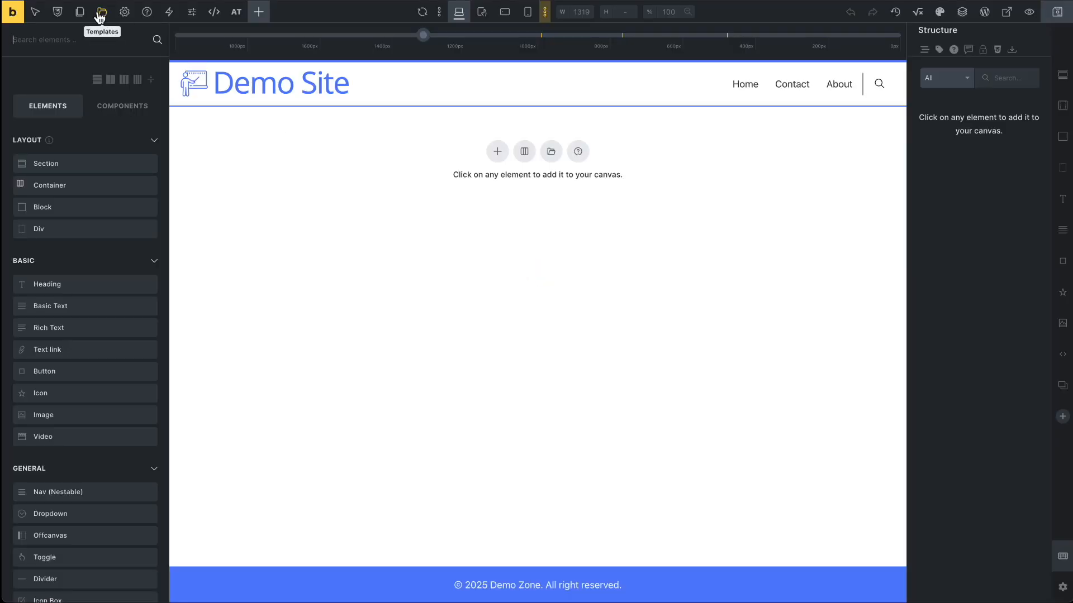
Filter the Bricksmaven templates by the Team bundle and insert the Team 16 template.
left_click(103, 13)
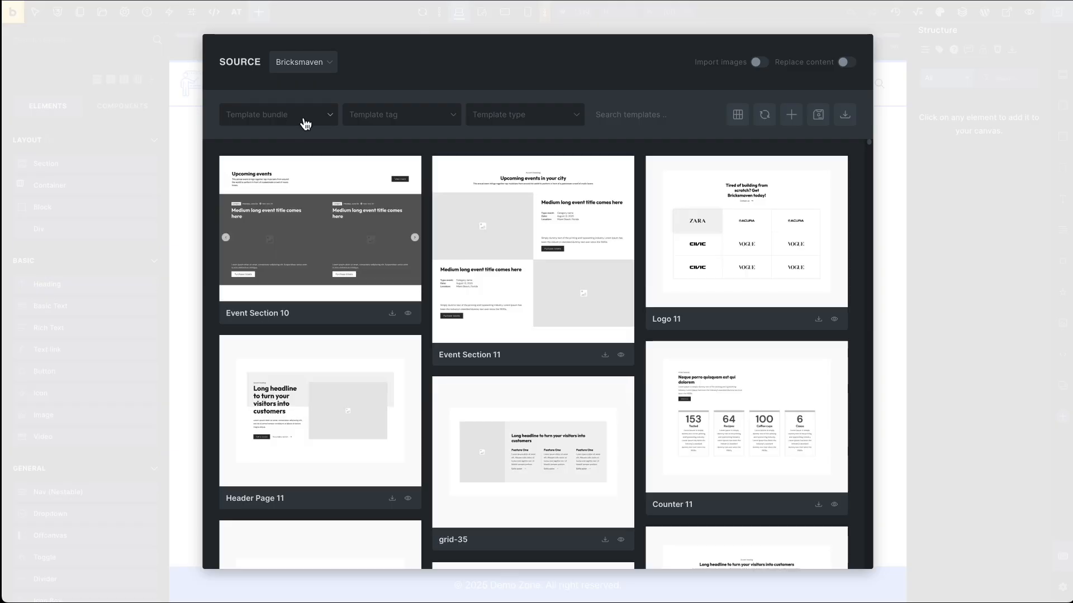
left_click(307, 122)
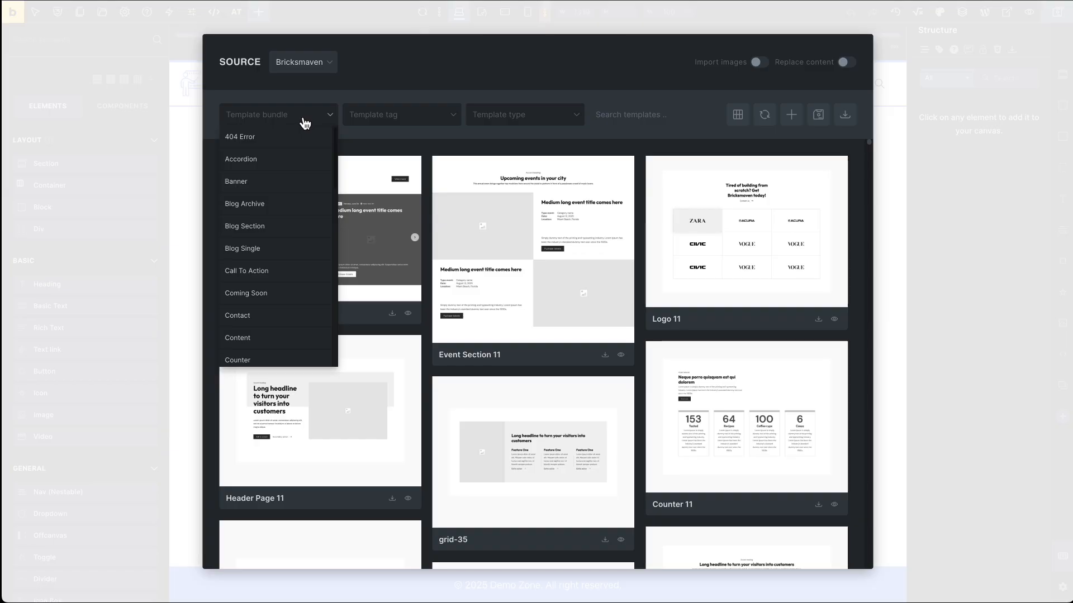
scroll(297, 166, "down", 2)
scroll(296, 167, "down", 3)
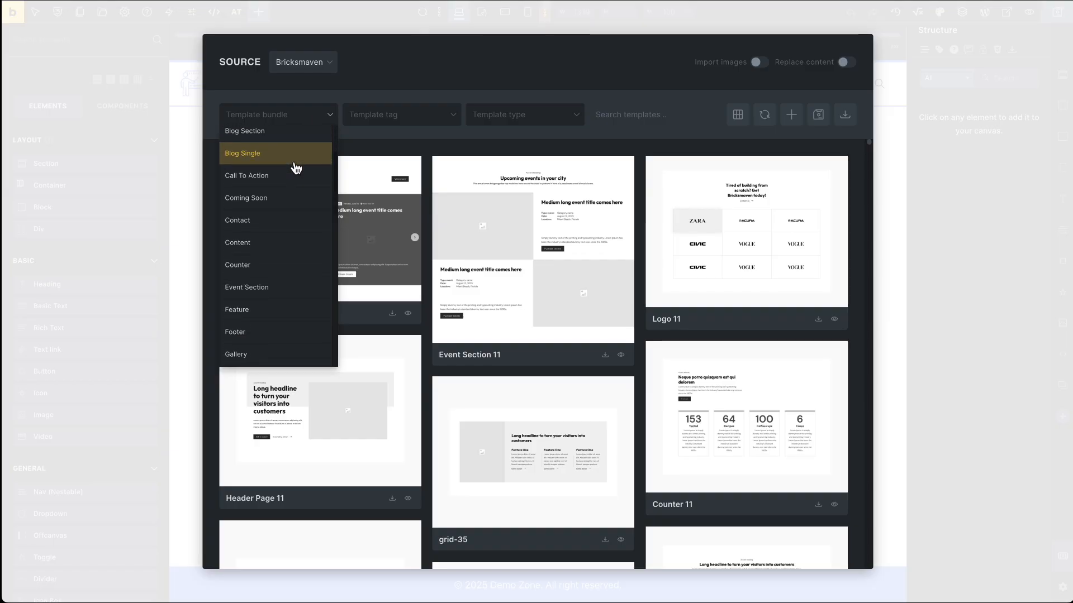
scroll(296, 169, "down", 10)
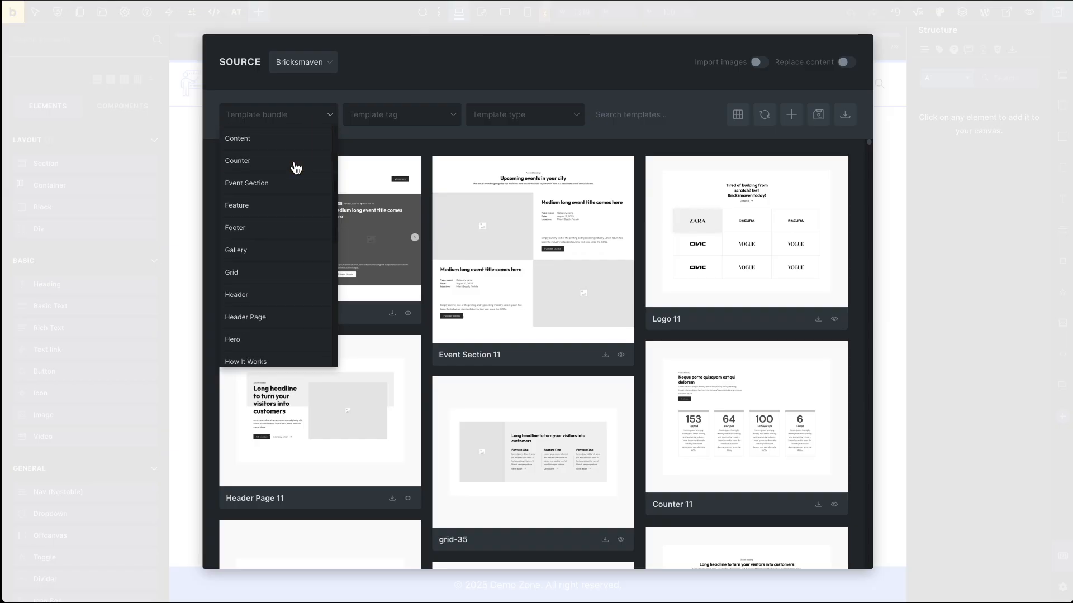
scroll(296, 168, "down", 8)
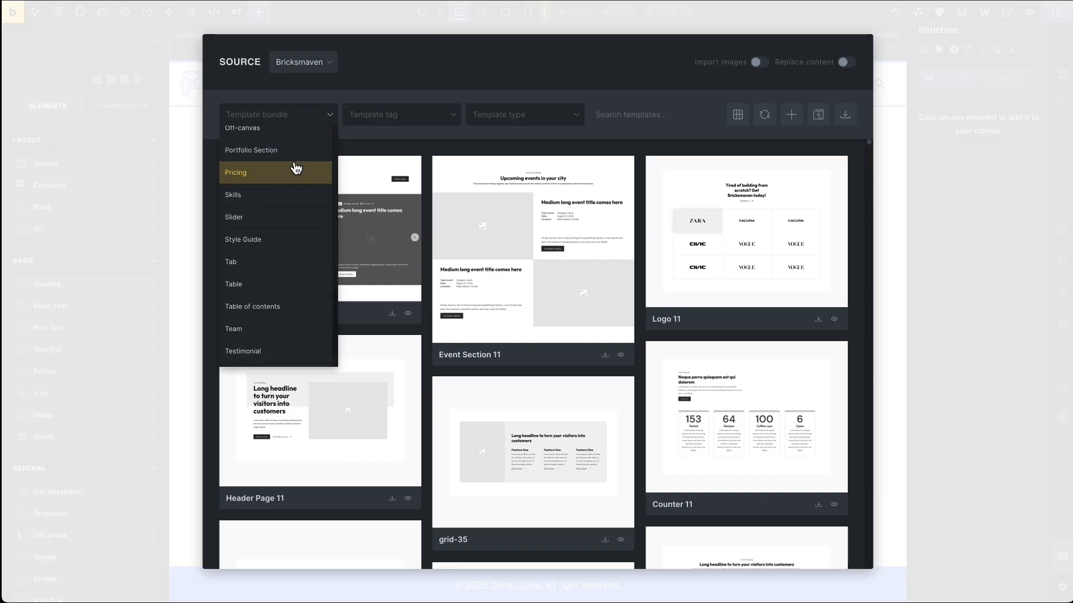
left_click(254, 336)
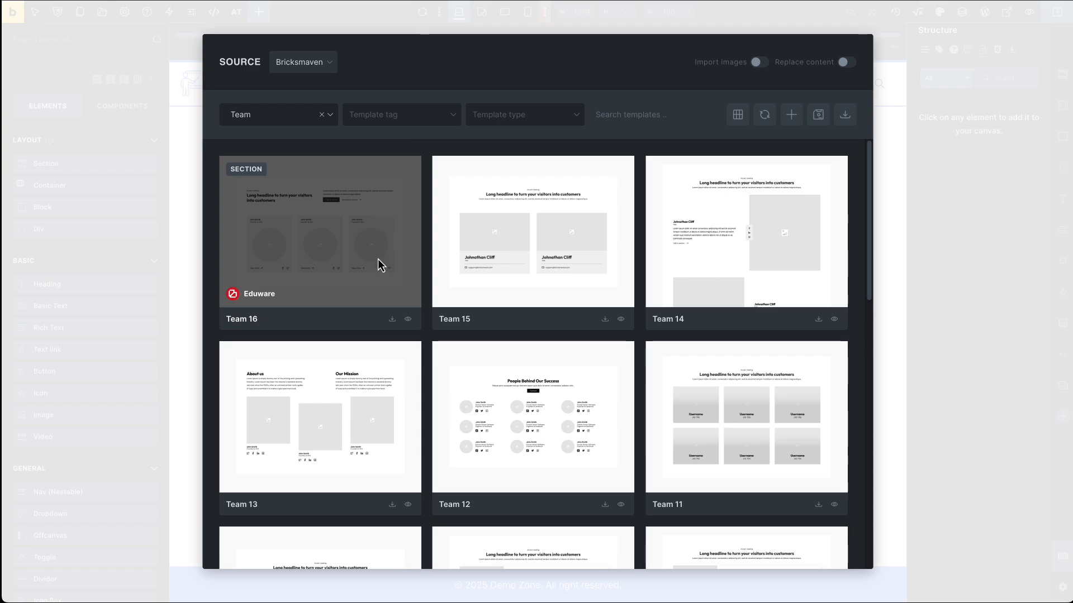
left_click(392, 320)
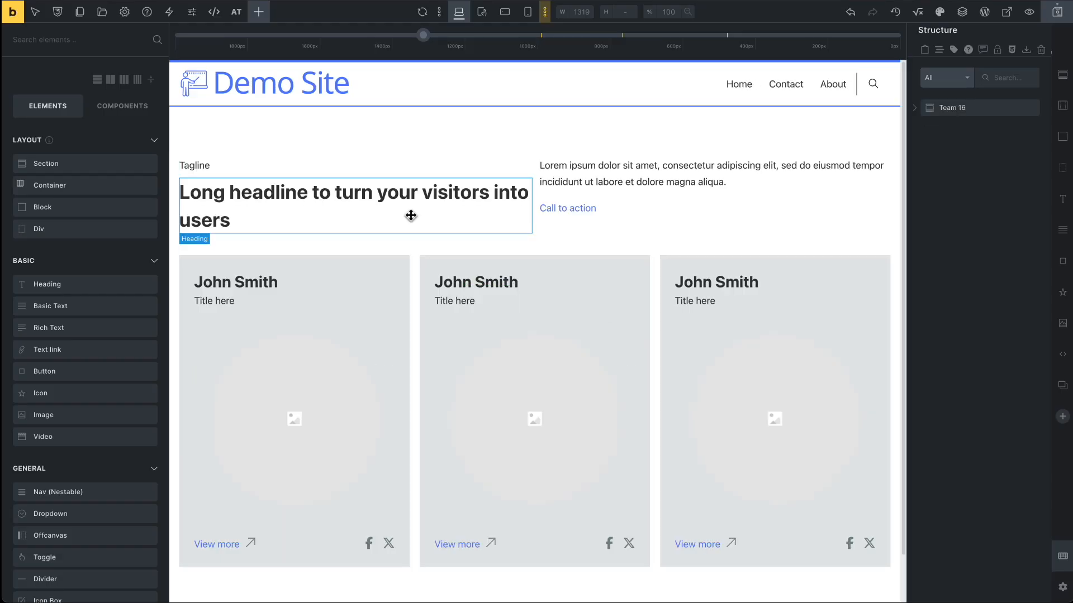
Replace the first team card's placeholder image with man-headshot-2.jpg from the media library.
left_click(290, 423)
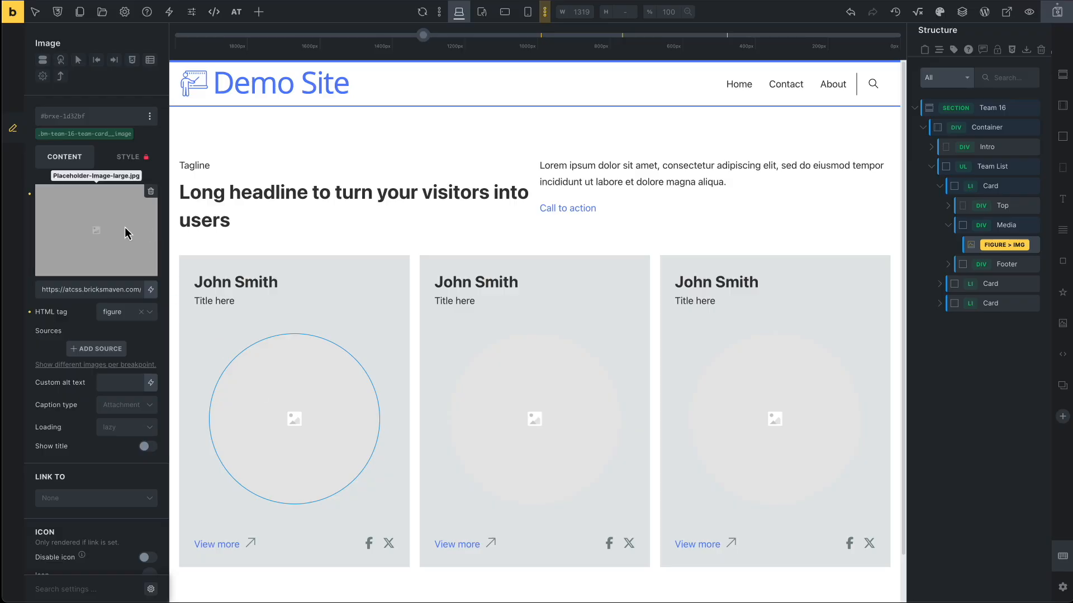
left_click(95, 231)
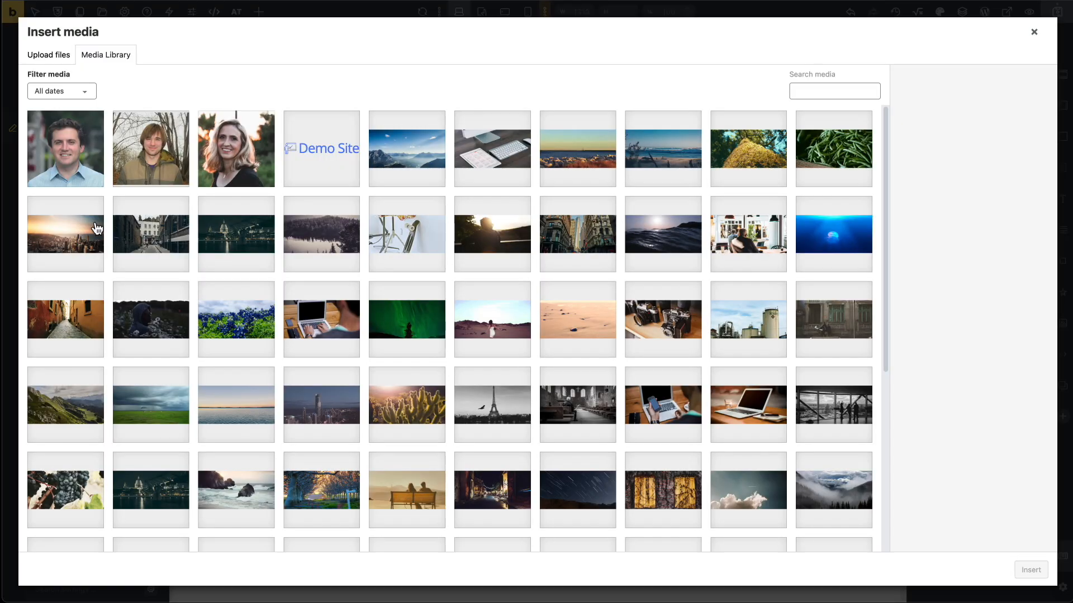
left_click(79, 168)
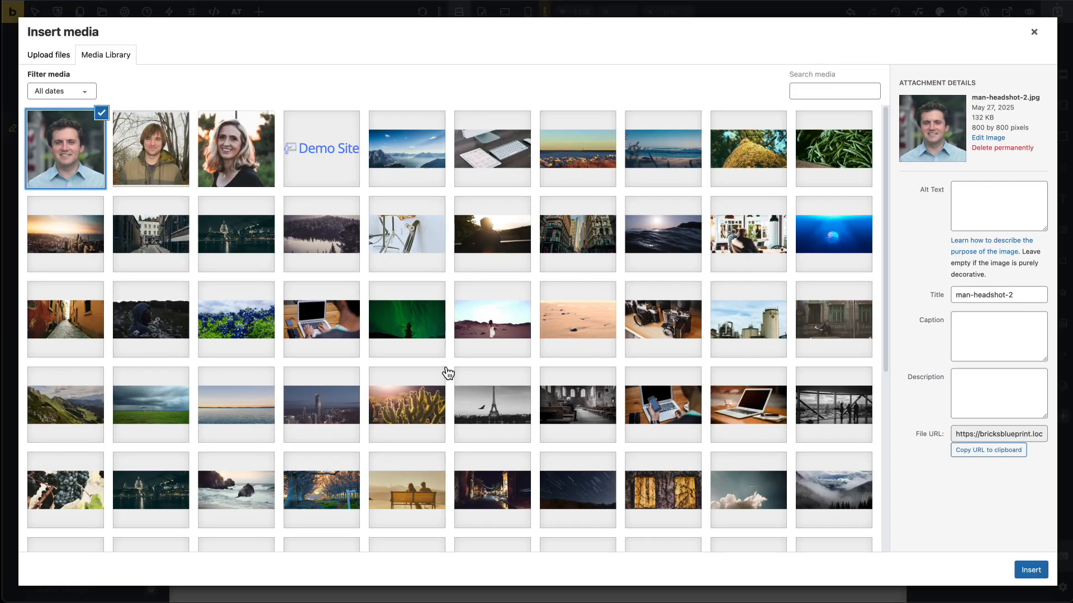
left_click(1031, 570)
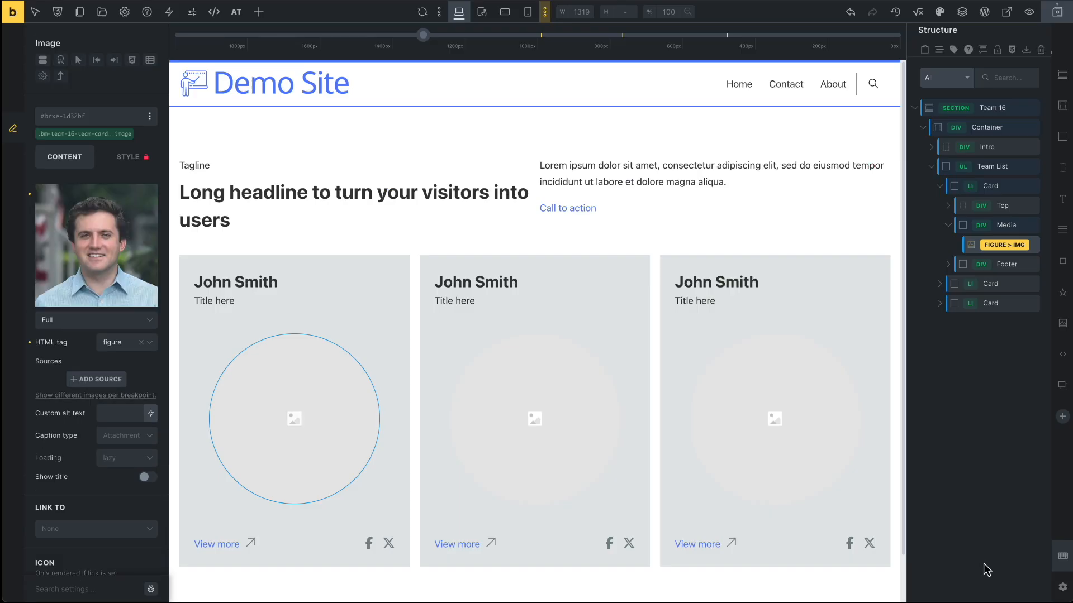
Replace the second team card's placeholder image with the headshot of the man in the brown jacket.
left_click(536, 420)
left_click(99, 227)
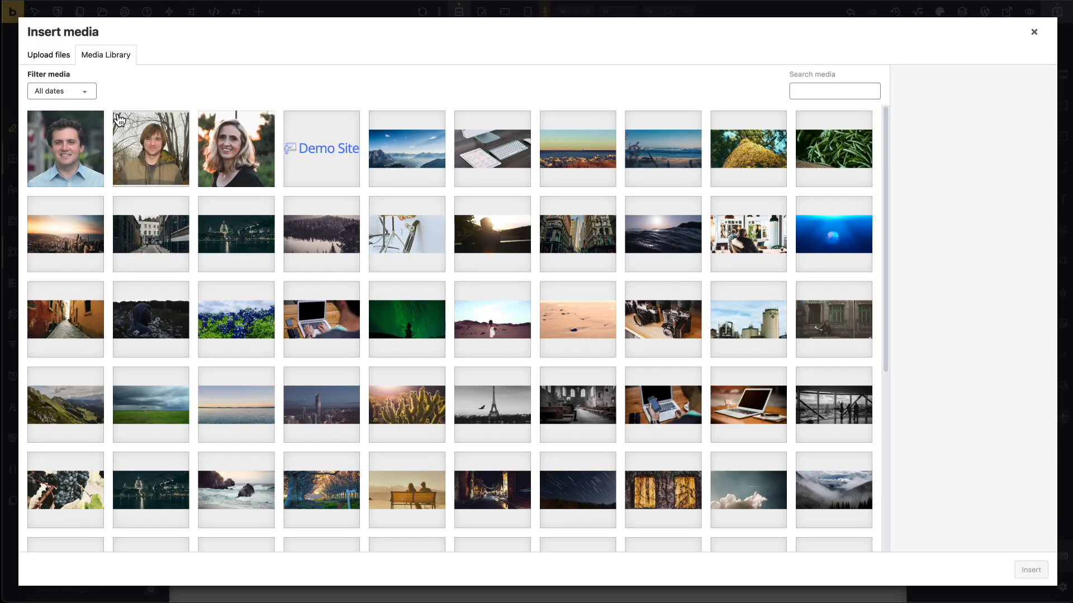
left_click(169, 141)
left_click(1031, 570)
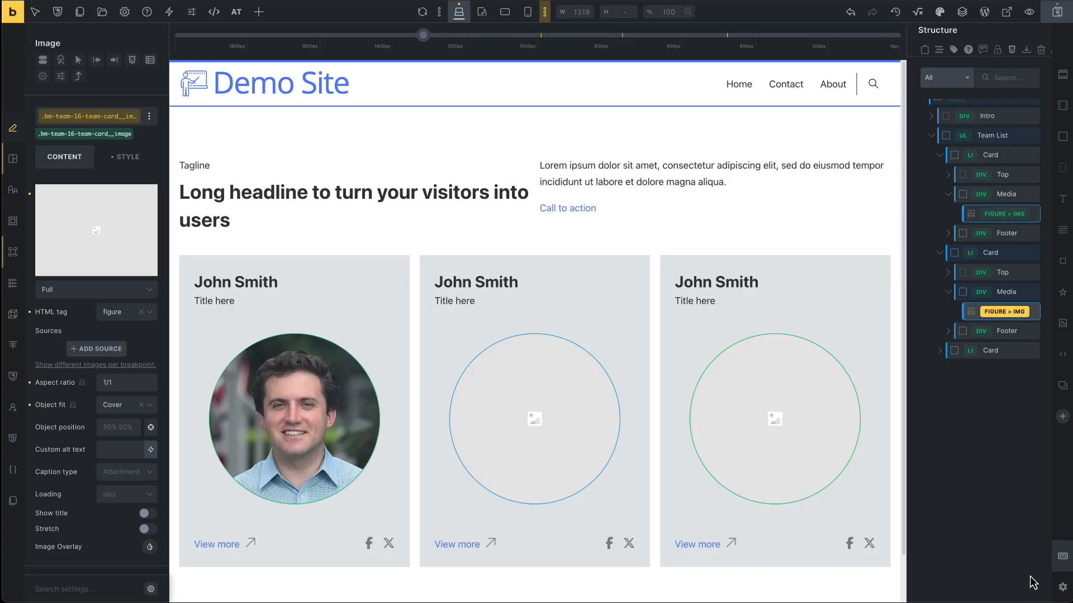
Replace the third team card's placeholder image with woman-4-headshot.jpg from the media library.
left_click(781, 421)
left_click(108, 229)
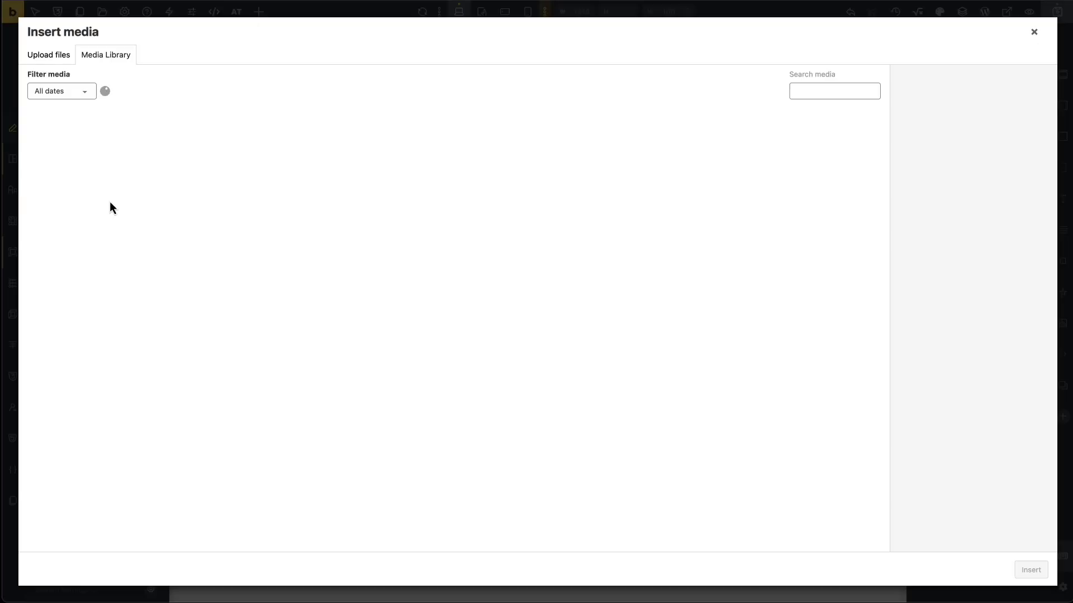
left_click(229, 141)
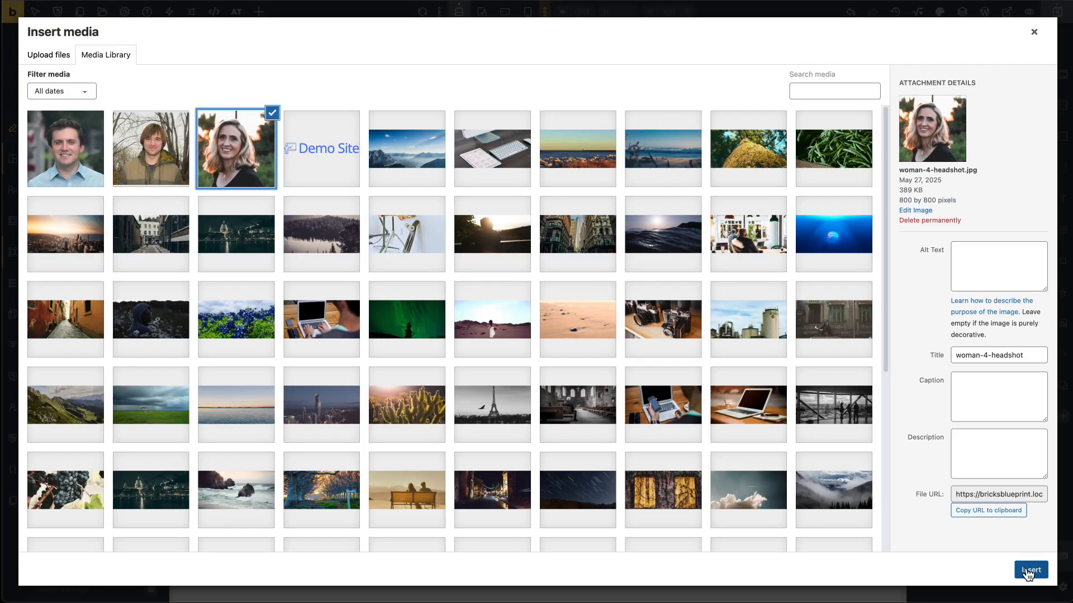
left_click(1031, 570)
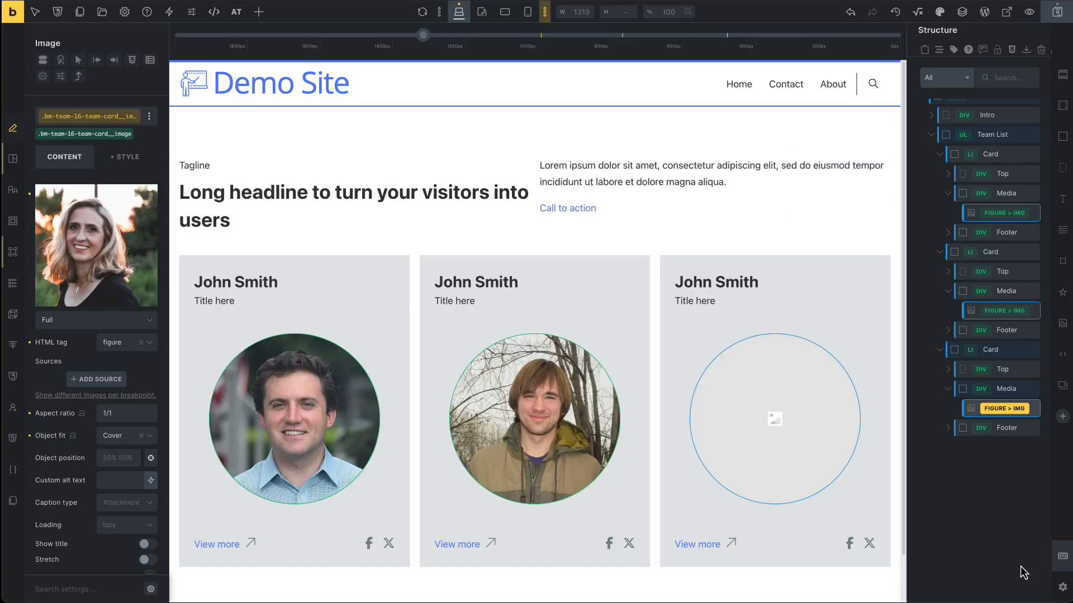
Change the first names in the third and second team cards' headings so each card shows a different person.
left_click(710, 286)
left_click_drag(712, 286, 687, 287)
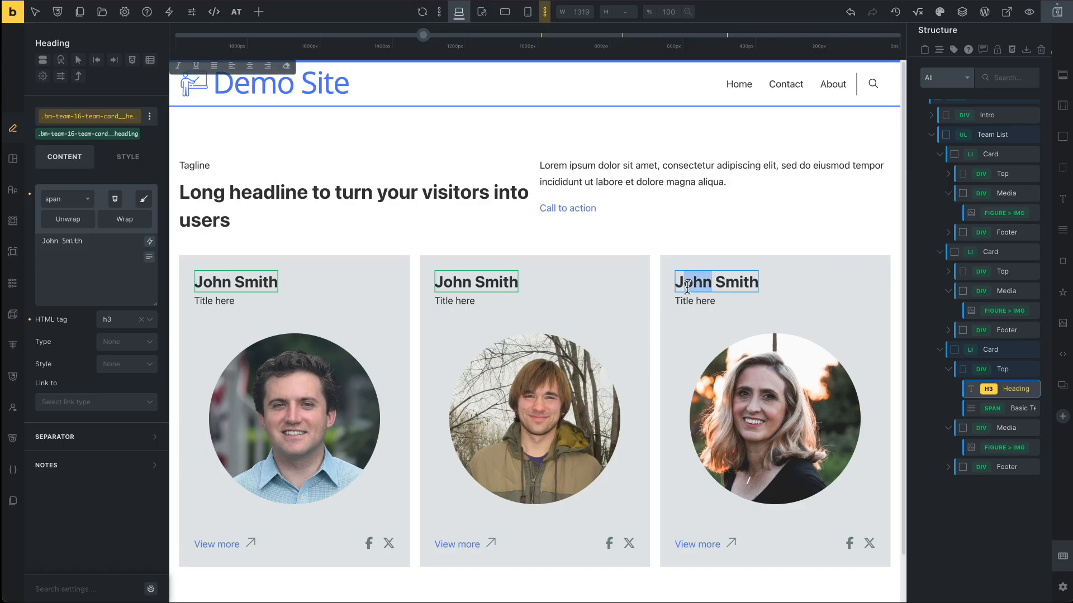
type("ane")
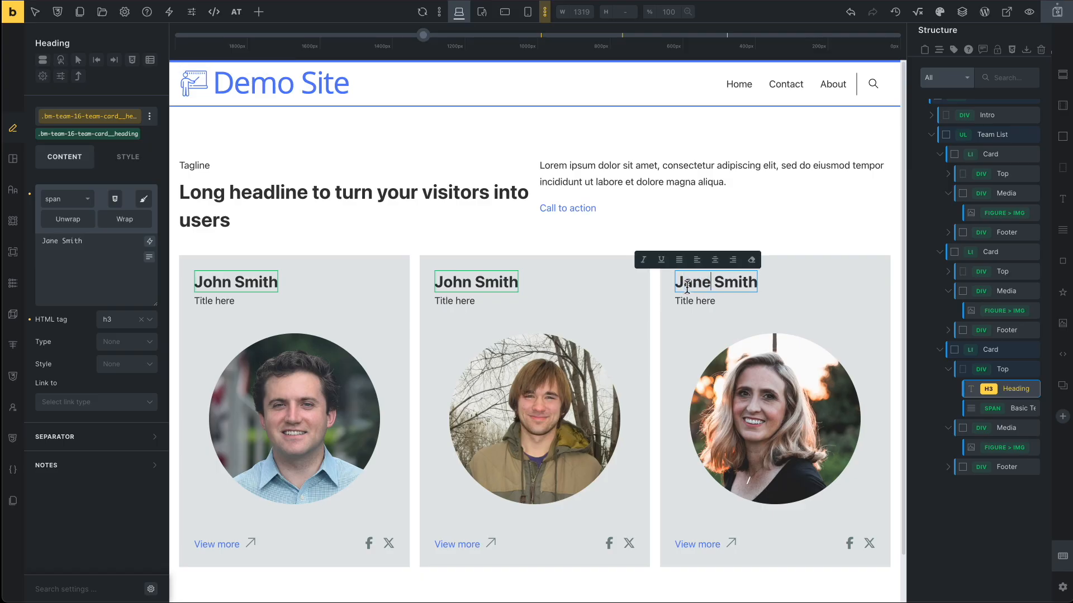
left_click(480, 282)
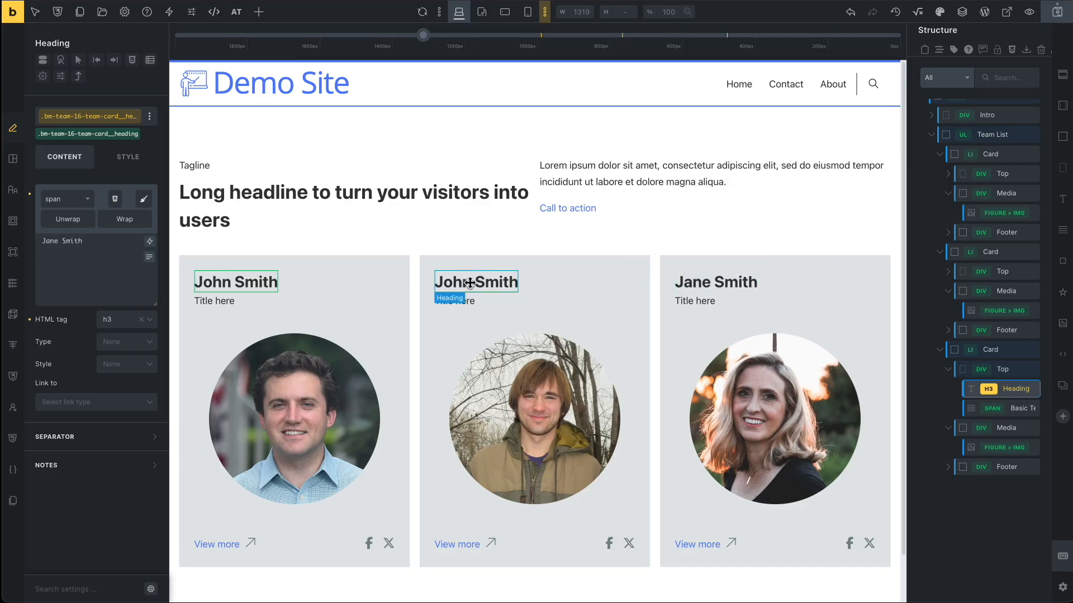
key("BackSpace")
key("BackSpace")
type("e")
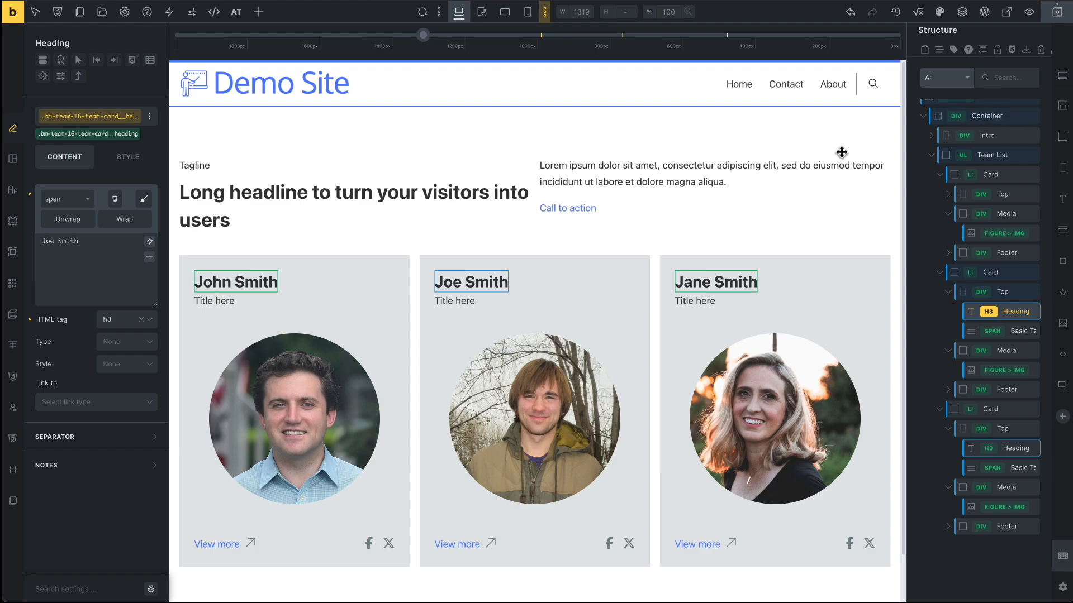
Save the About page and leave the Bricks editor for the WordPress dashboard.
scroll(748, 184, "down", 1)
scroll(748, 185, "up", 1)
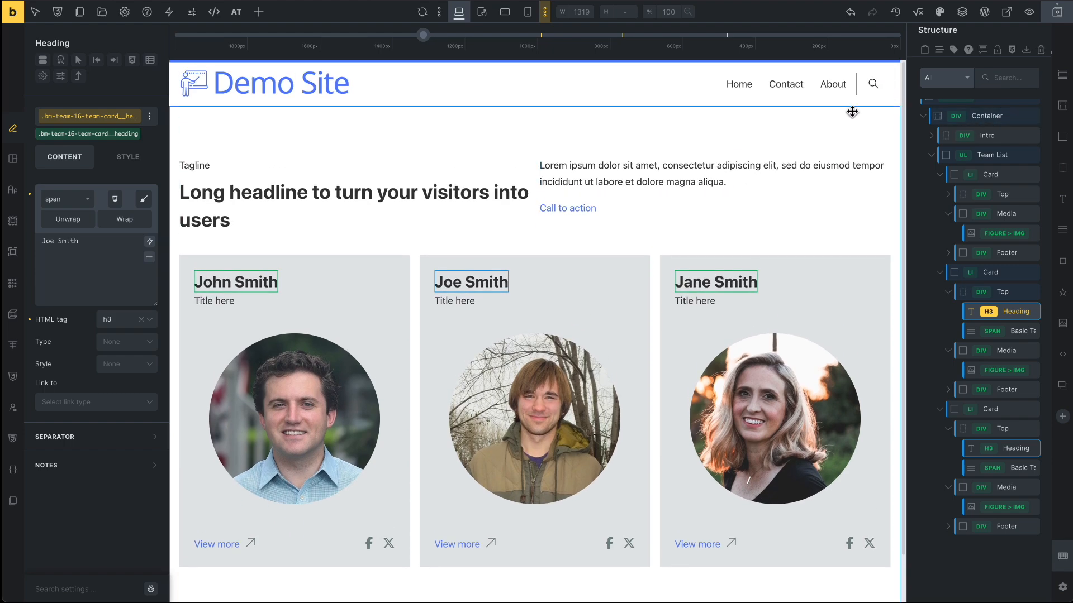
left_click(1057, 18)
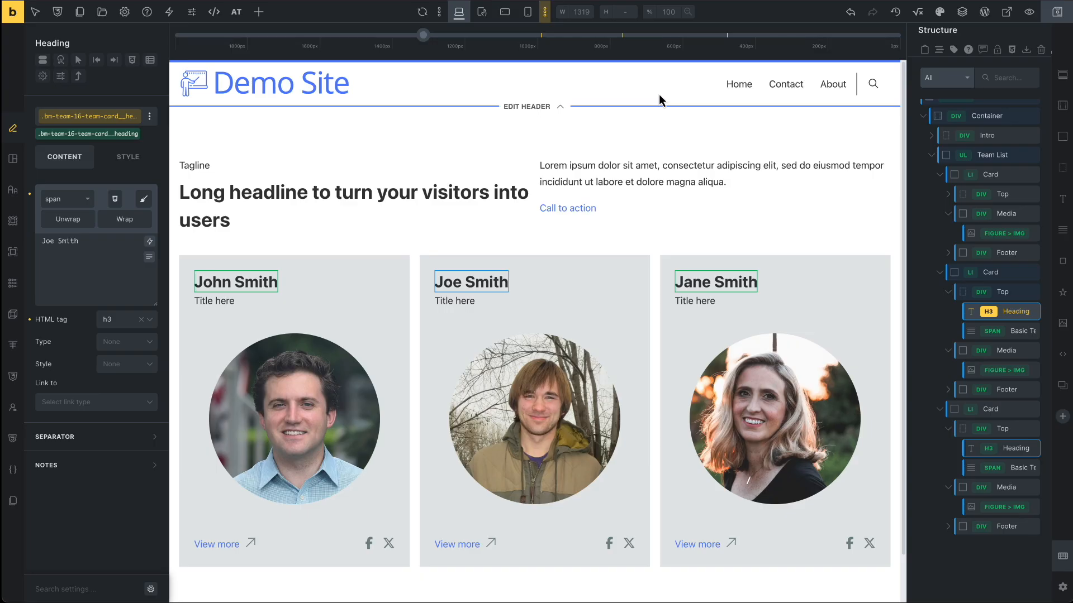
left_click(12, 11)
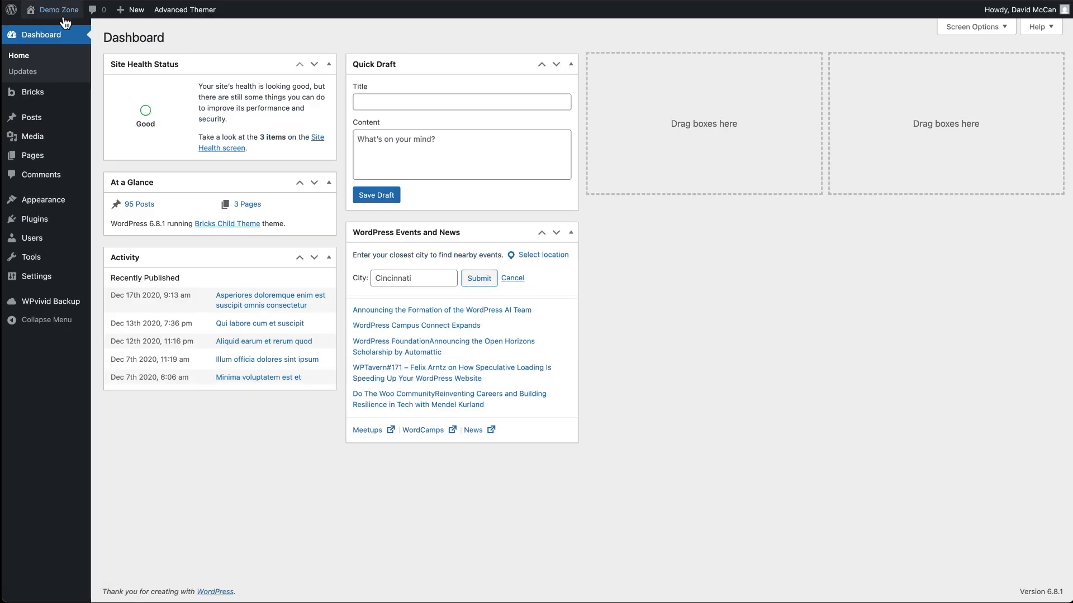
Visit the live site, open the post "Qui labore cum et suscipit", and review its layout down to the comment form.
mouse_move(63, 21)
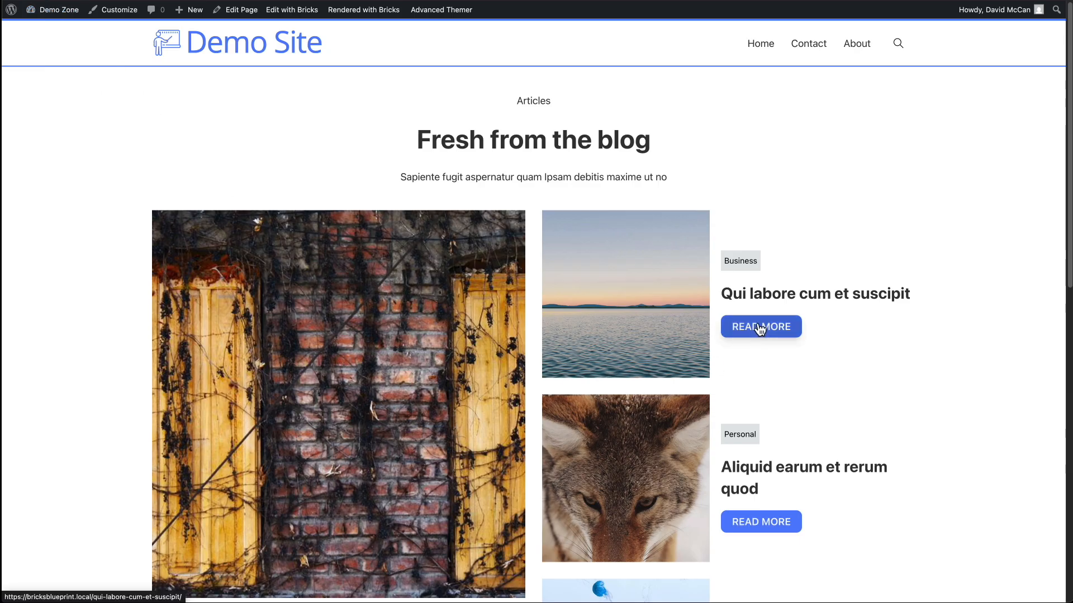
left_click(753, 367)
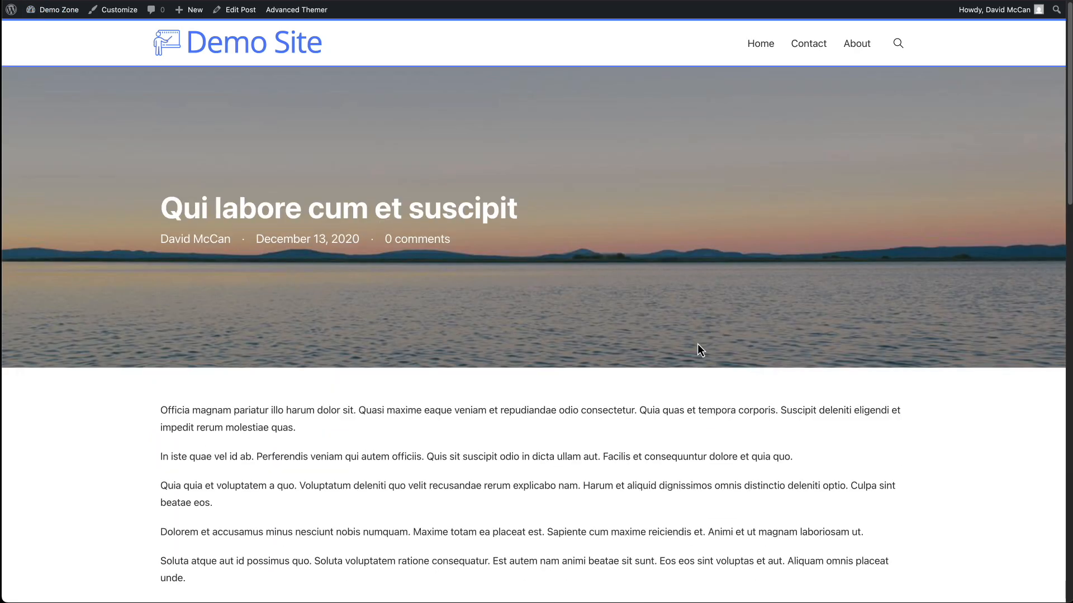
scroll(286, 283, "down", 7)
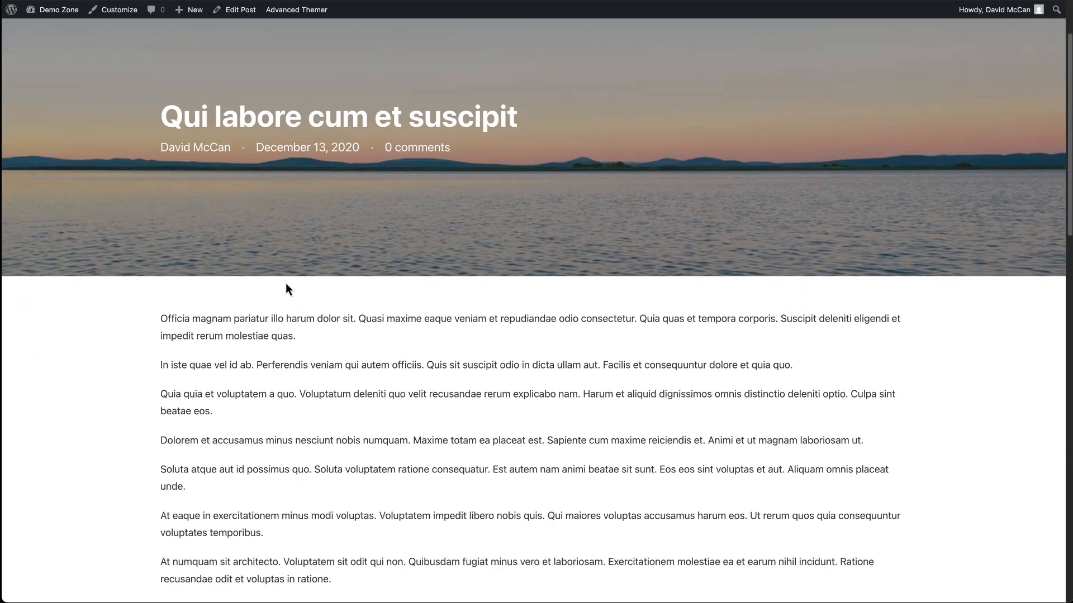
scroll(289, 287, "down", 8)
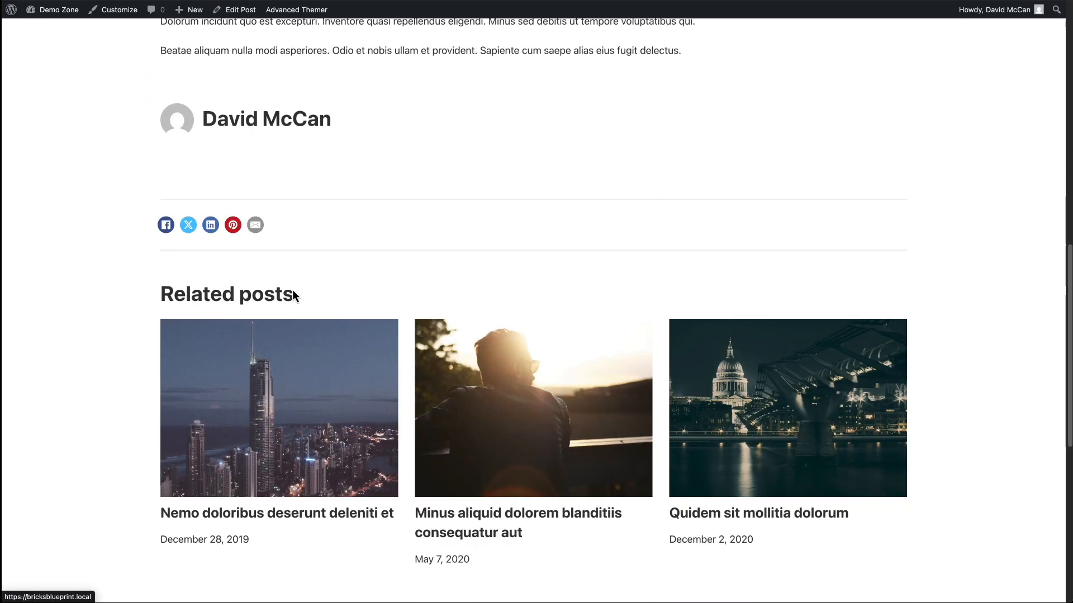
scroll(296, 297, "down", 3)
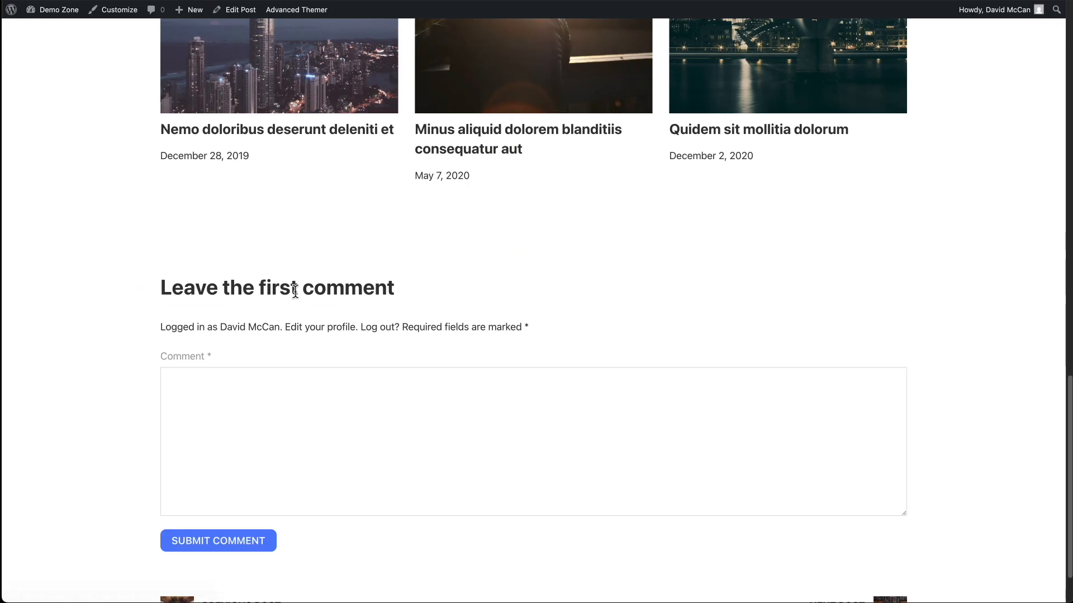
Leave the post for the WordPress dashboard and start adding a new Bricks template.
scroll(296, 294, "up", 20)
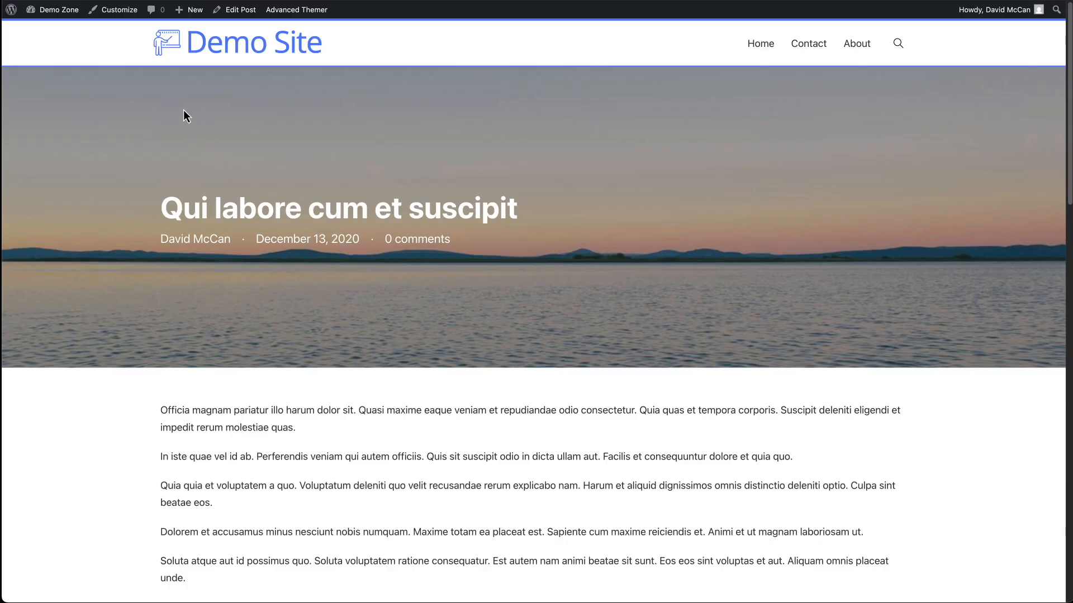
mouse_move(59, 9)
left_click(83, 31)
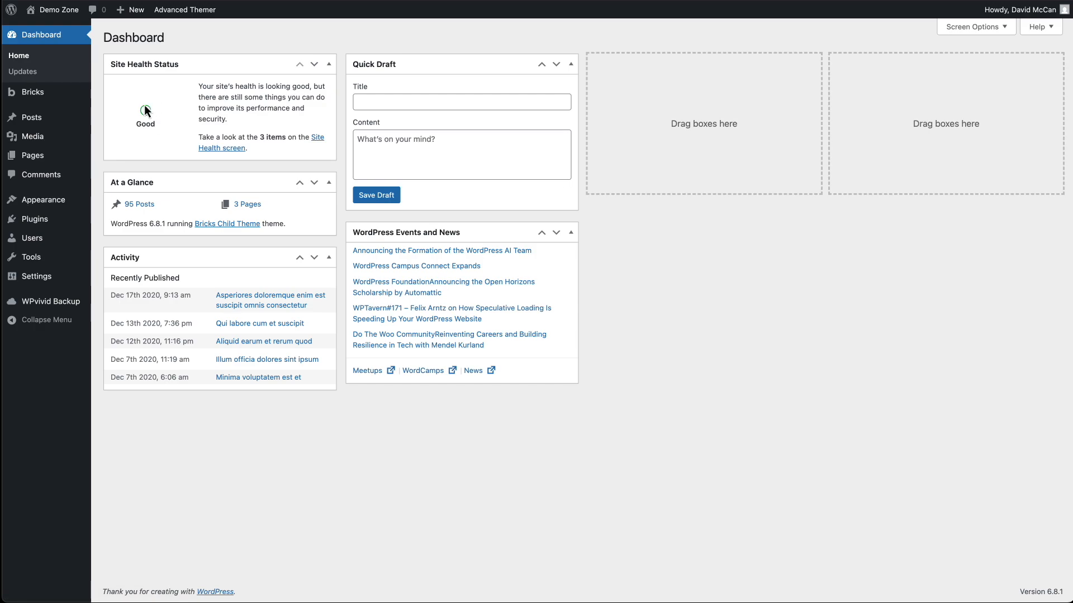
mouse_move(33, 93)
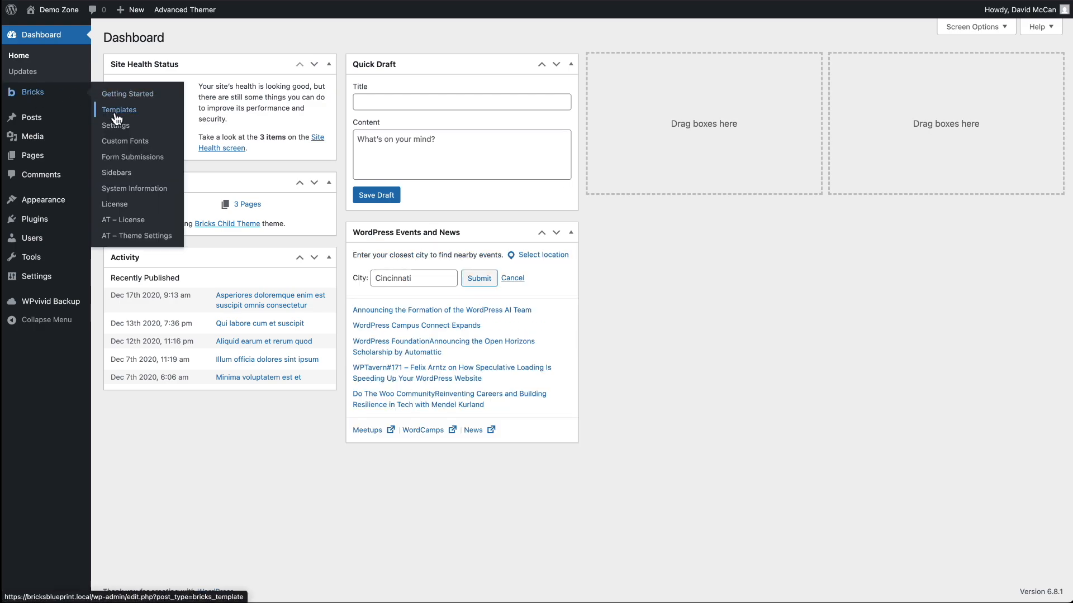
left_click(116, 114)
left_click(228, 40)
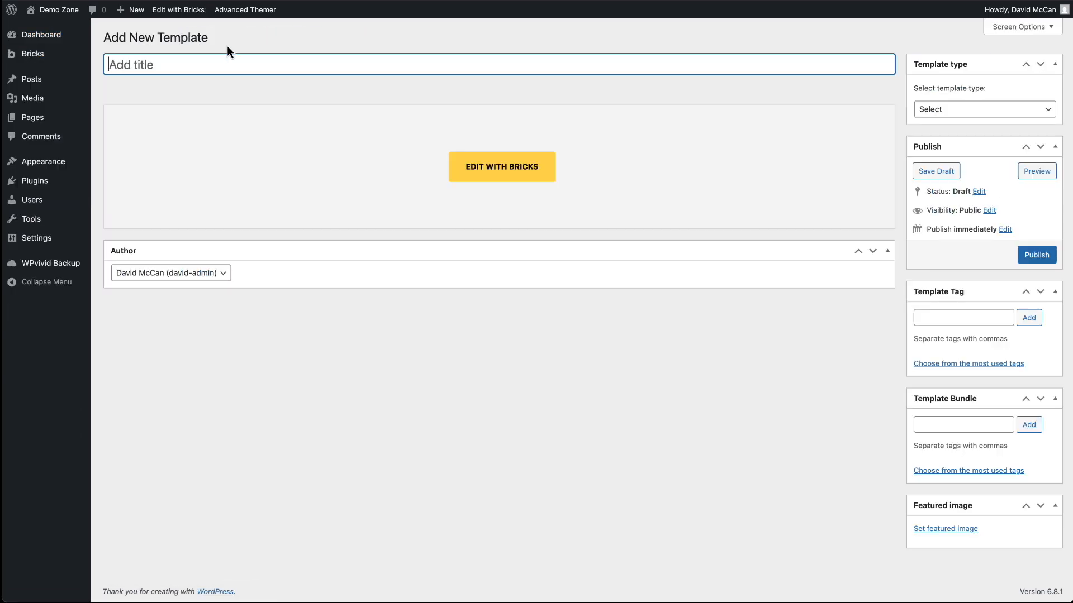
Title the new template Post Single and publish it with the template type Single.
type("P")
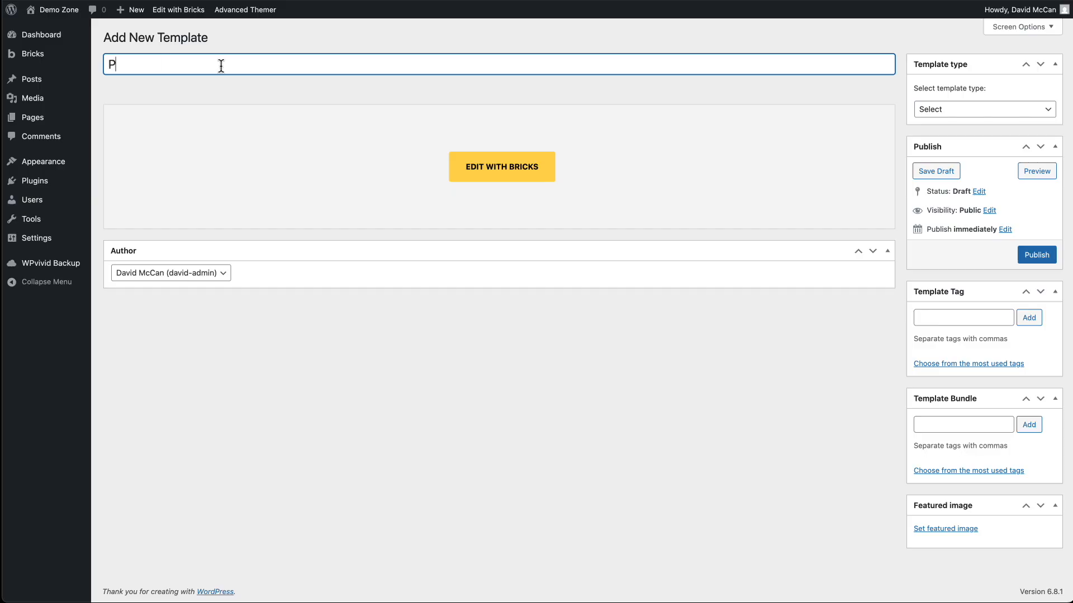
type("ost Single")
left_click(966, 111)
left_click(954, 149)
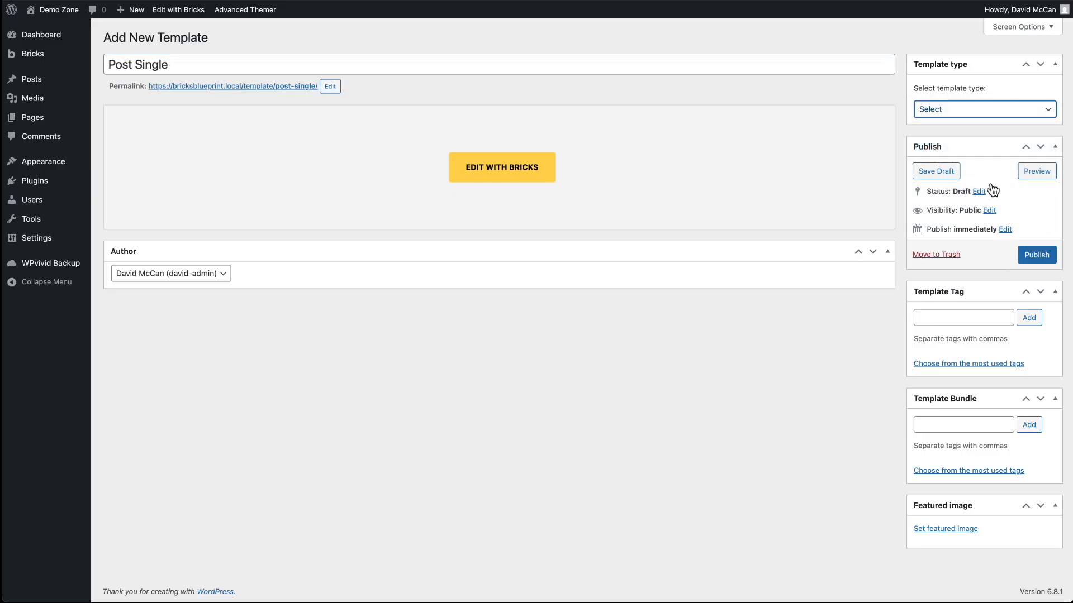
left_click(1039, 258)
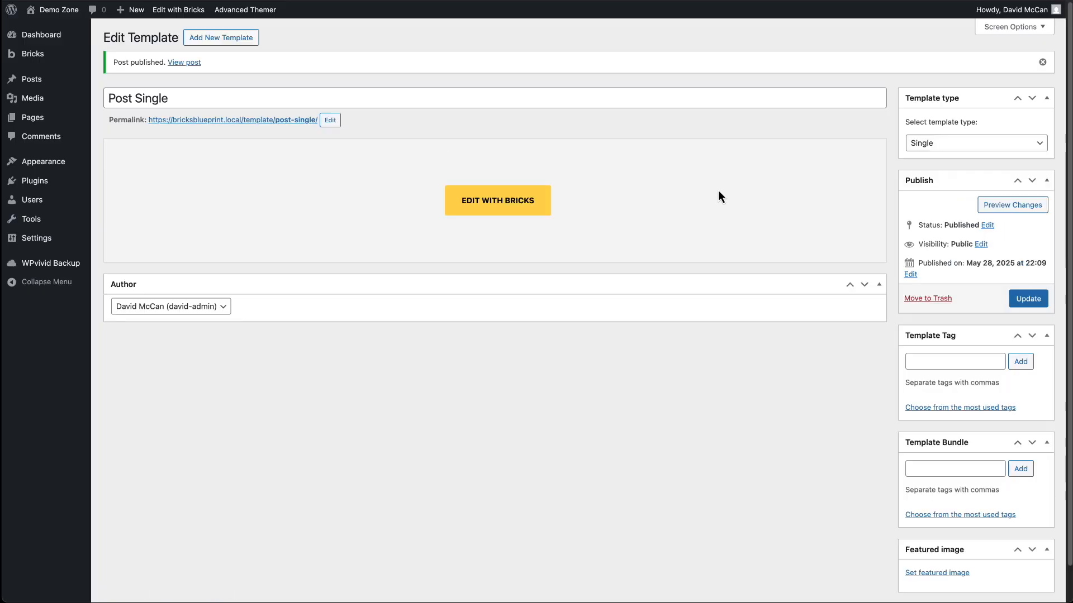
Open the Post Single template in the Bricks editor and add a Post type condition that applies it to Posts.
left_click(519, 209)
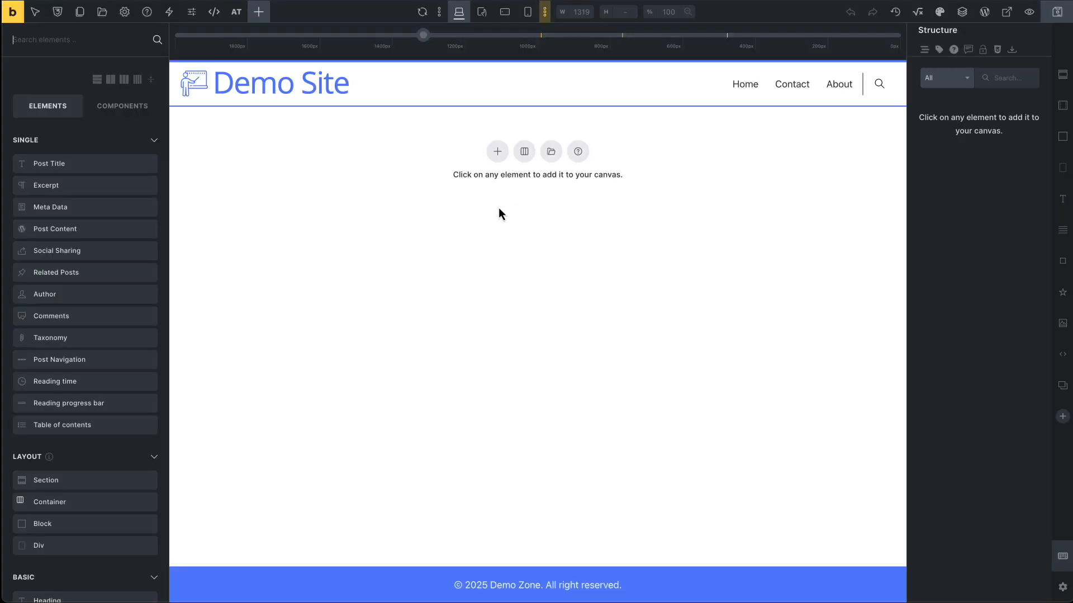
left_click(124, 15)
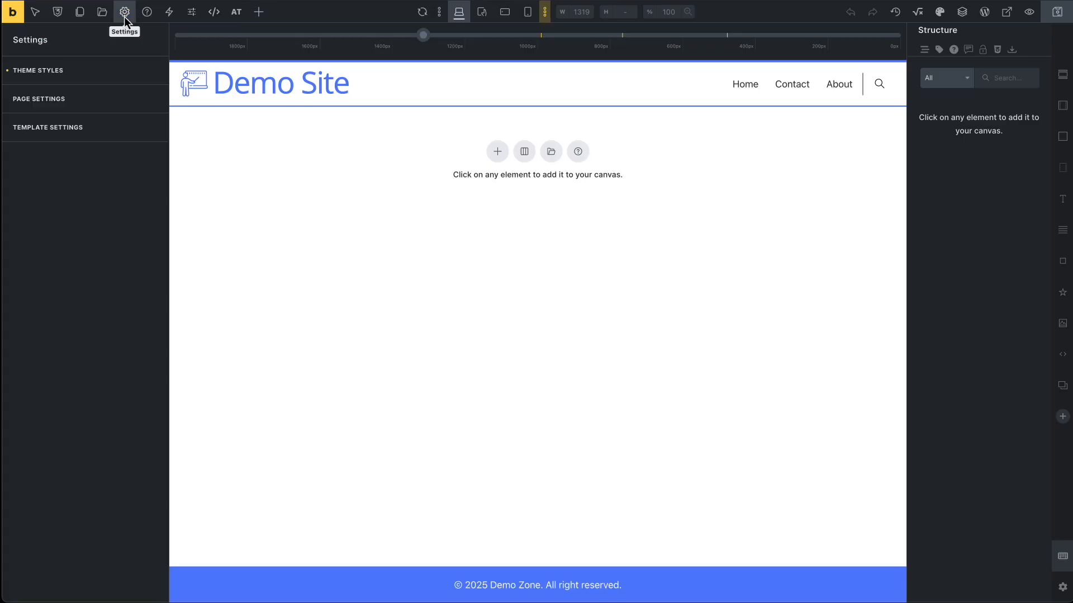
left_click(97, 128)
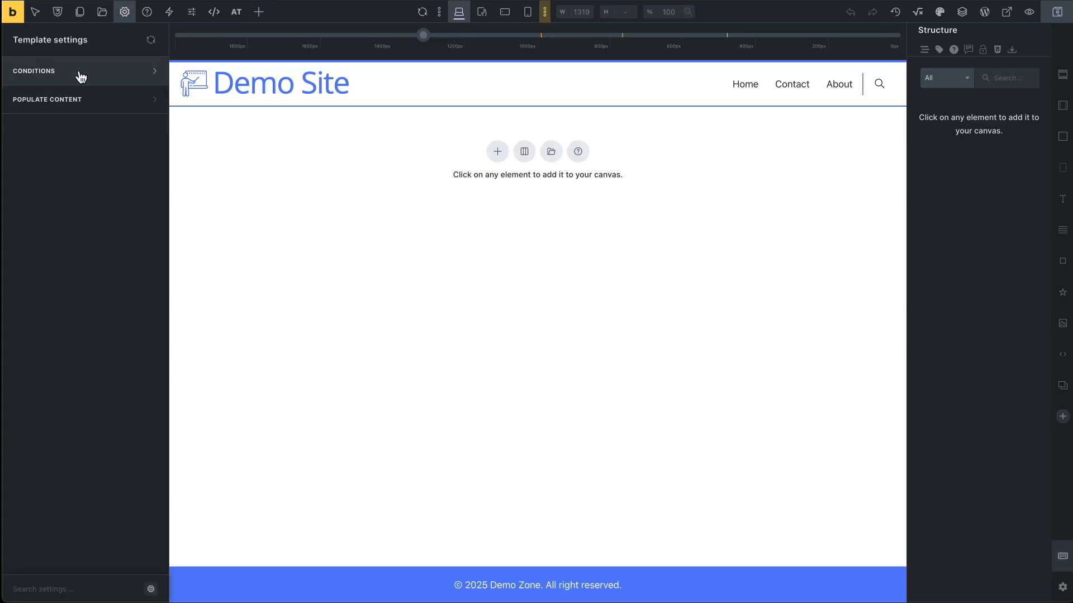
left_click(82, 81)
left_click(89, 130)
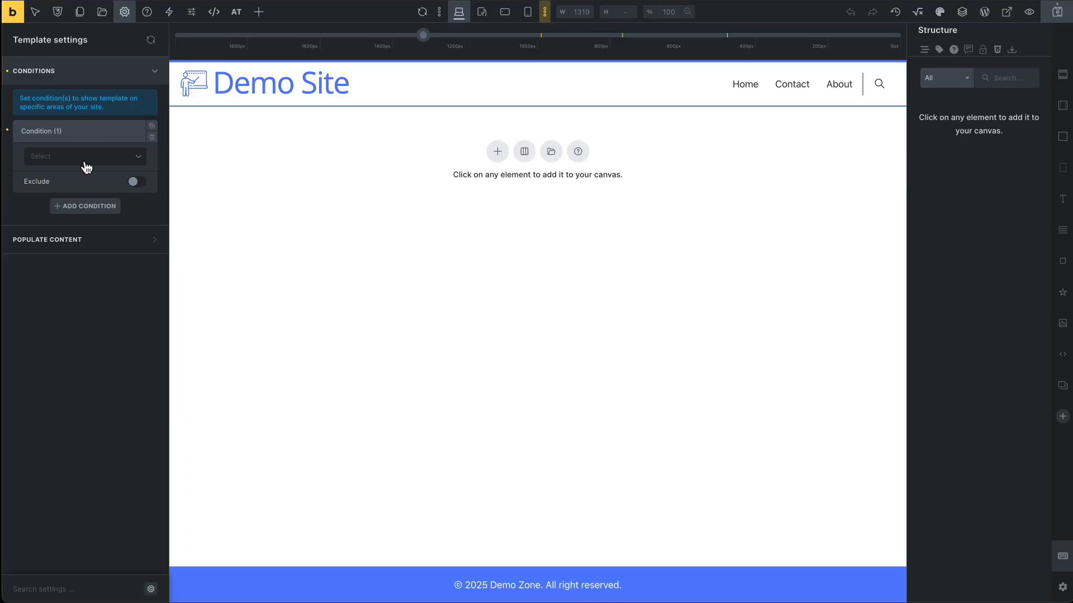
left_click(85, 162)
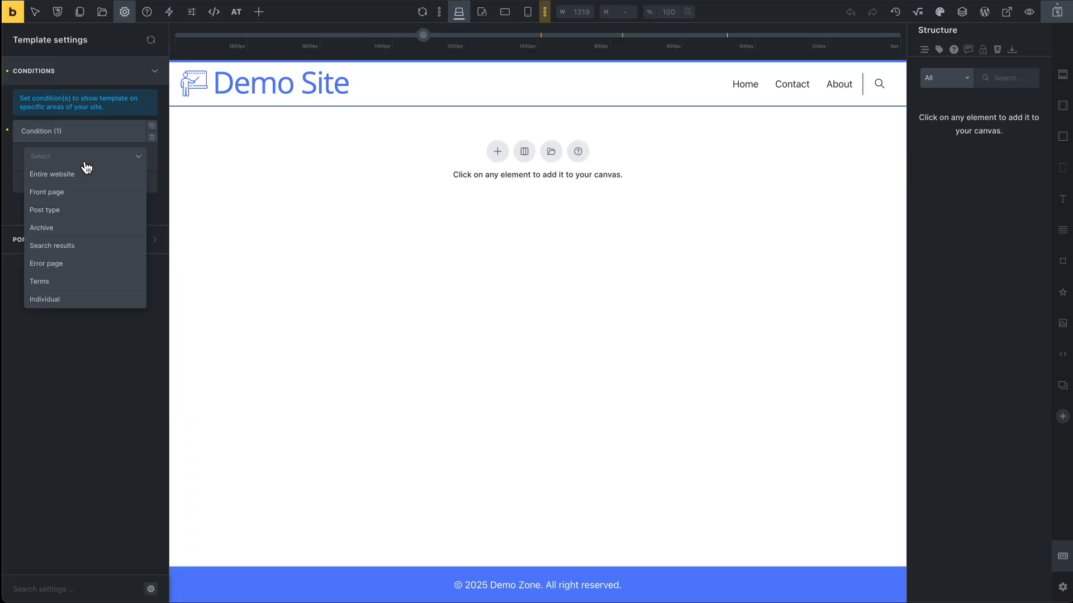
left_click(78, 214)
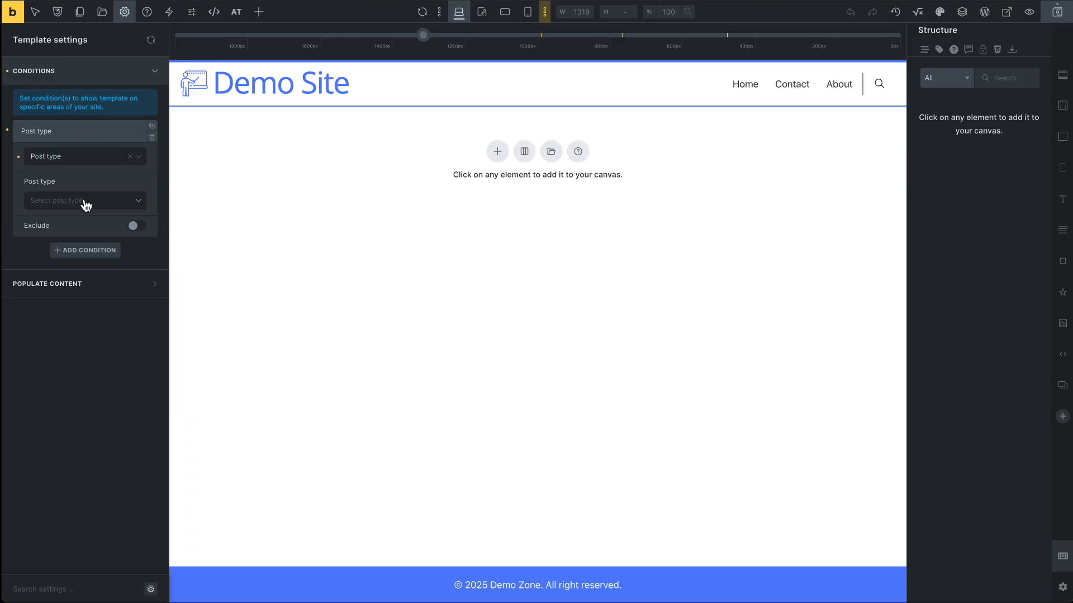
left_click(83, 204)
left_click(71, 223)
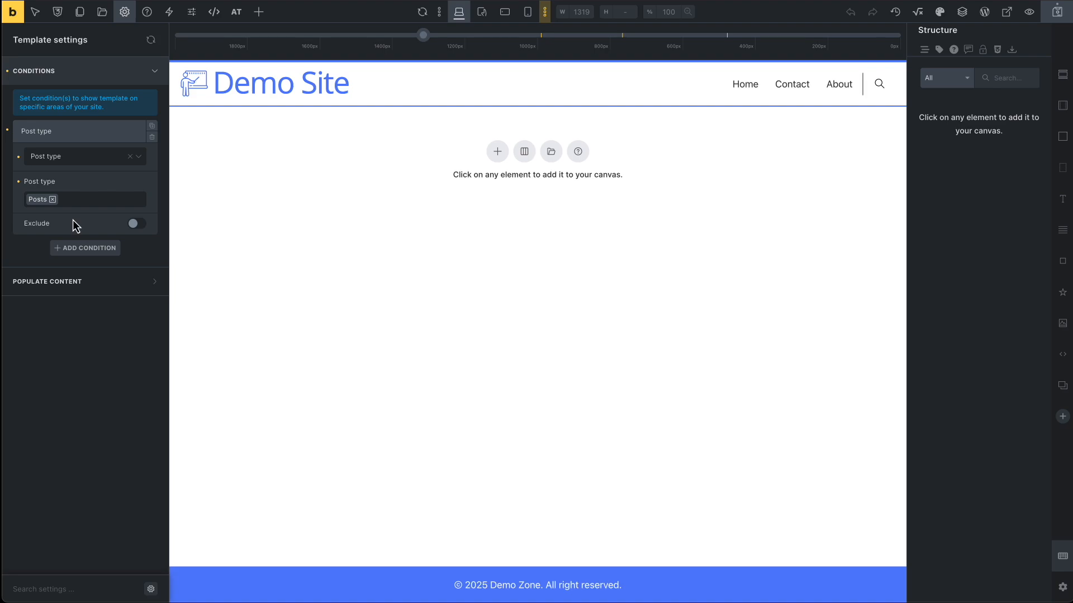
Populate the template preview with the single post "Aliquid earum et rerum quod" and apply the preview.
left_click(76, 288)
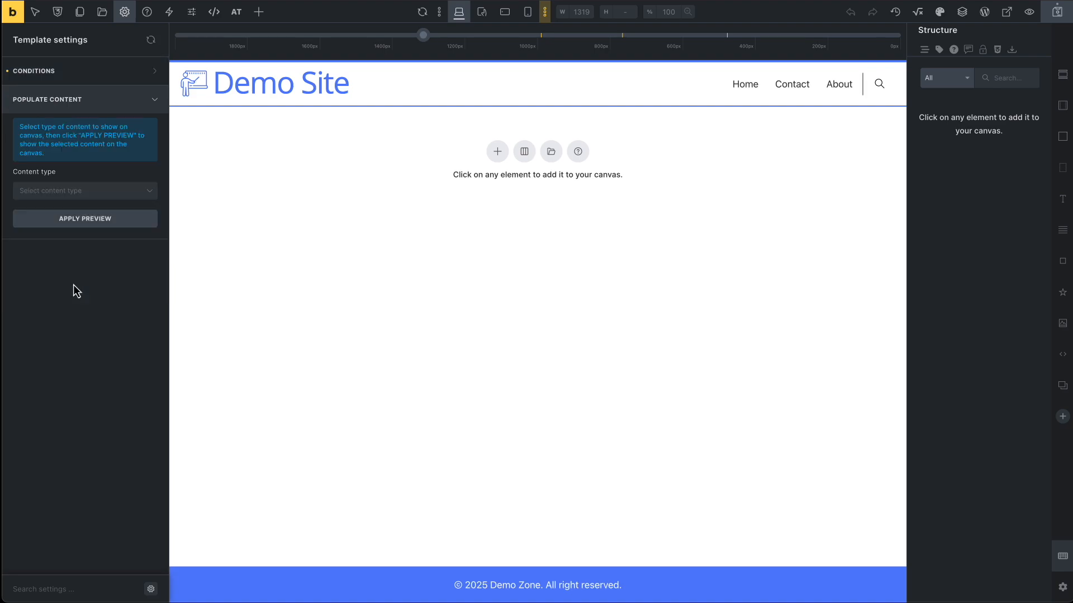
left_click(69, 192)
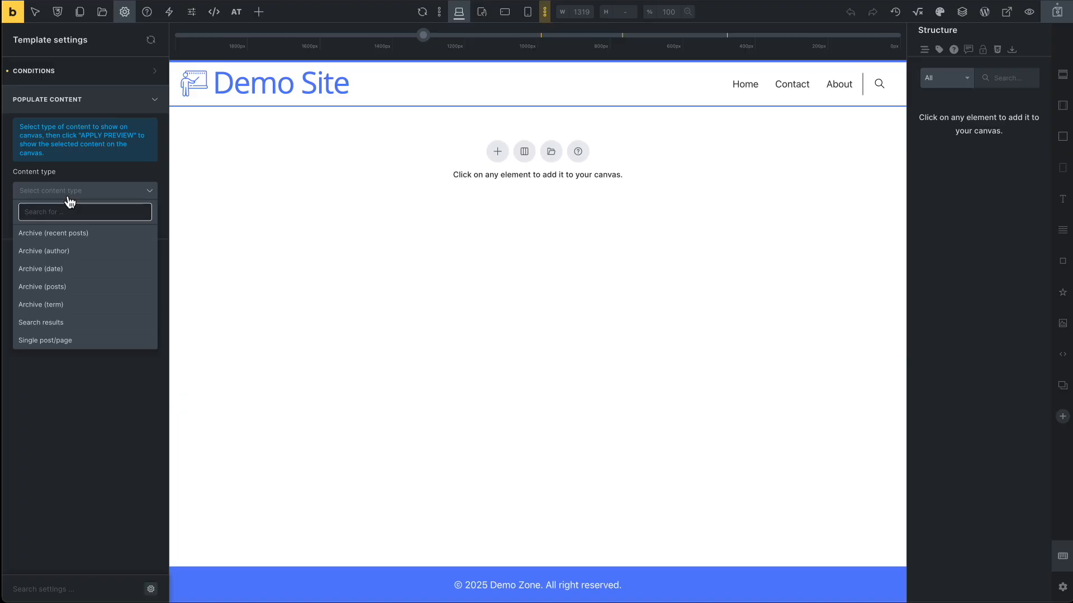
left_click(60, 342)
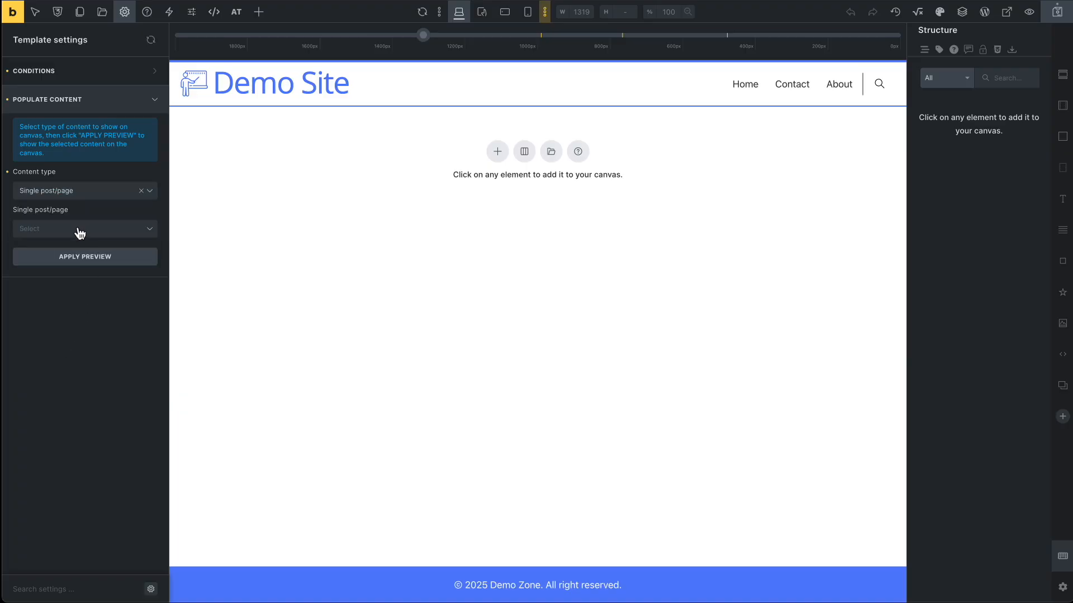
left_click(80, 231)
type("ali")
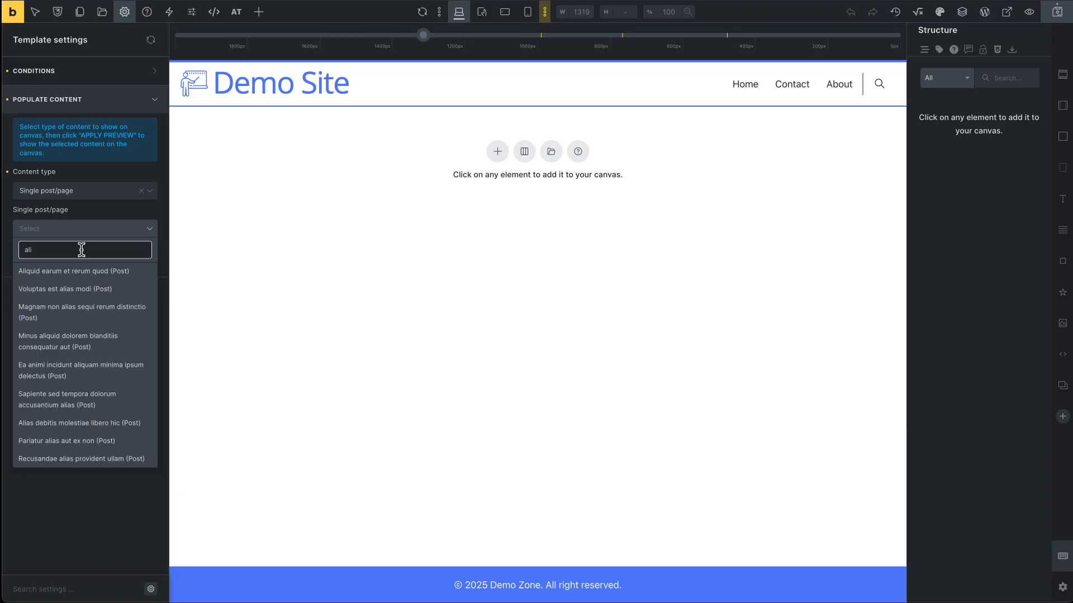
left_click(74, 273)
left_click(81, 258)
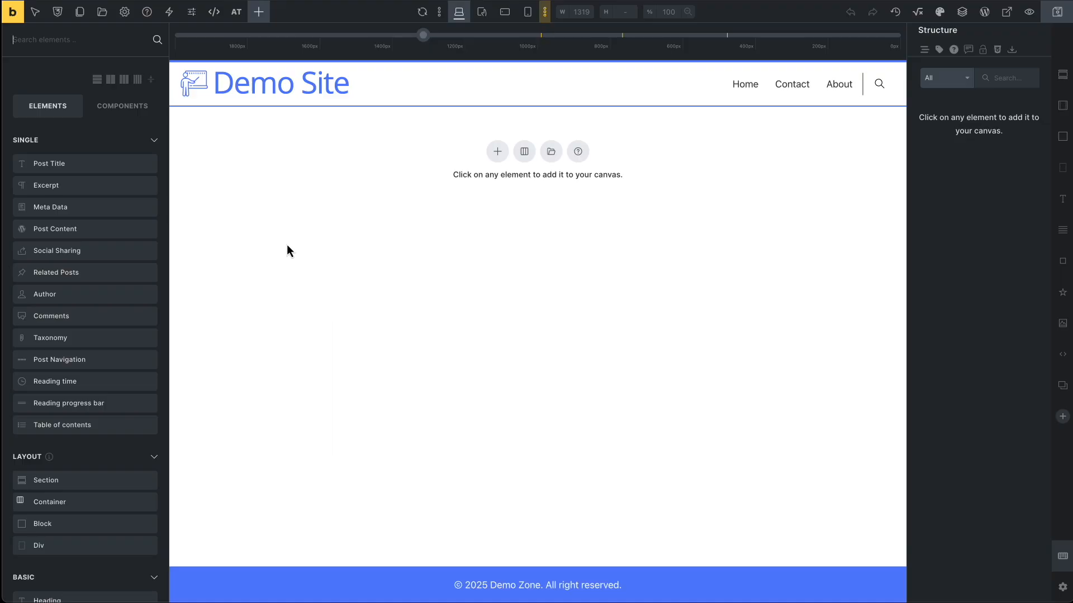
Insert the Blog Single 8 layout from the Bricksmaven Blog Single bundle and look through it on the canvas.
left_click(103, 12)
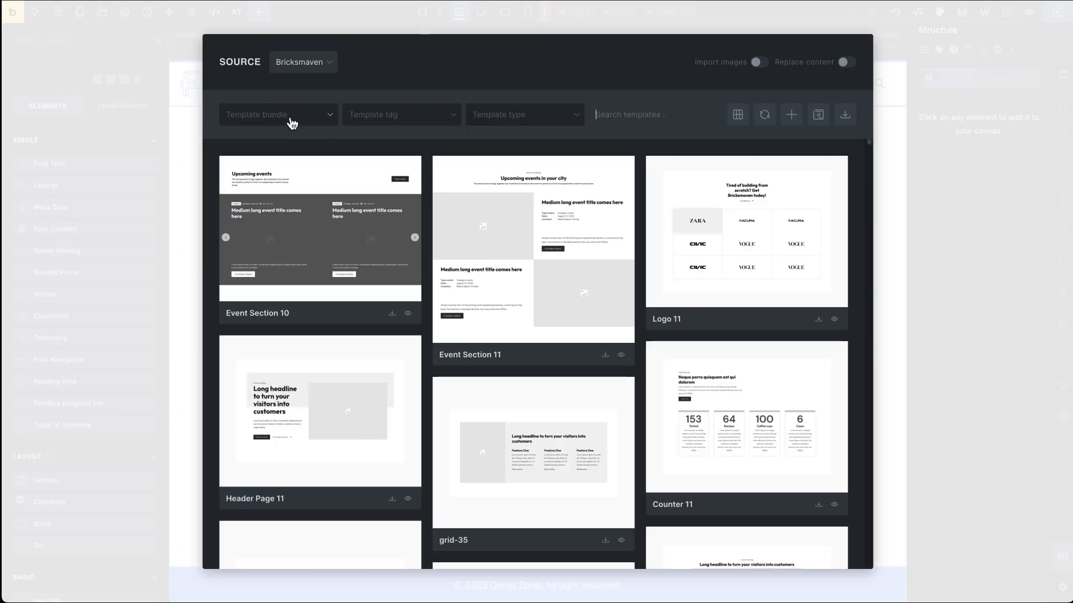
left_click(292, 122)
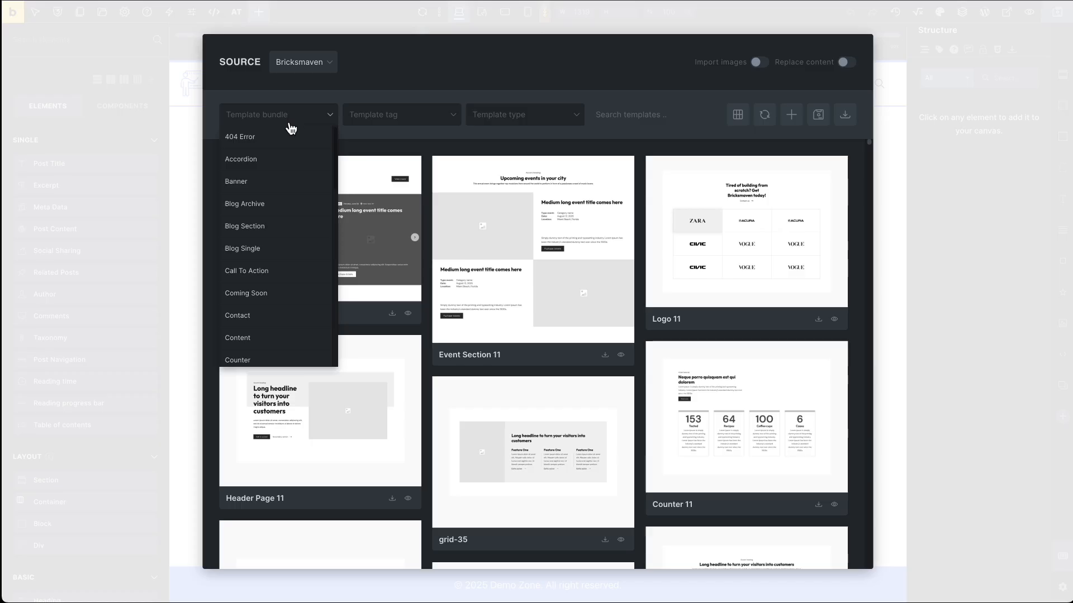
left_click(251, 252)
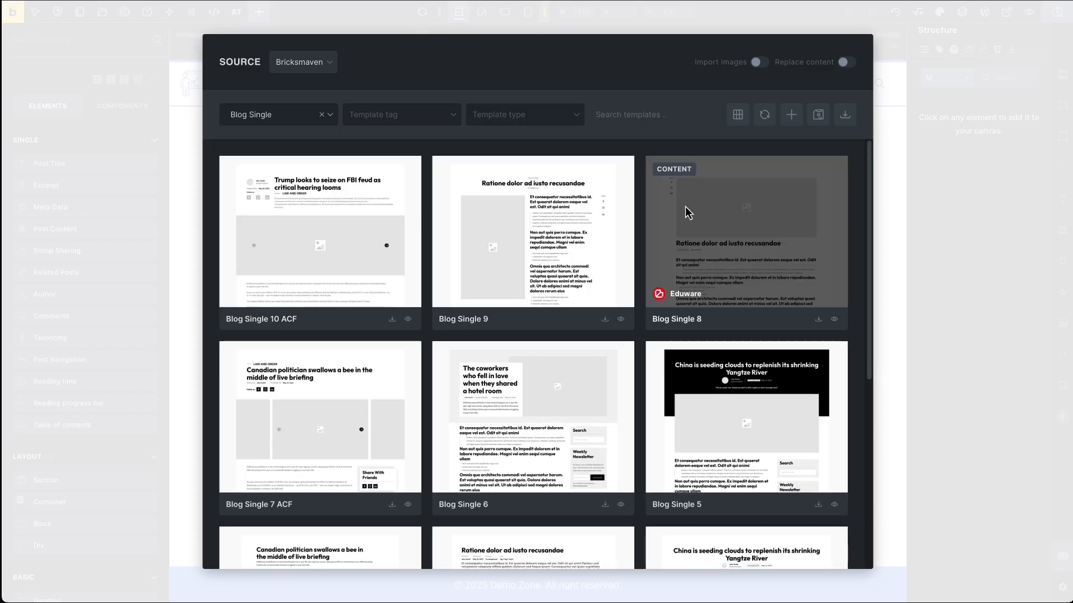
left_click(818, 319)
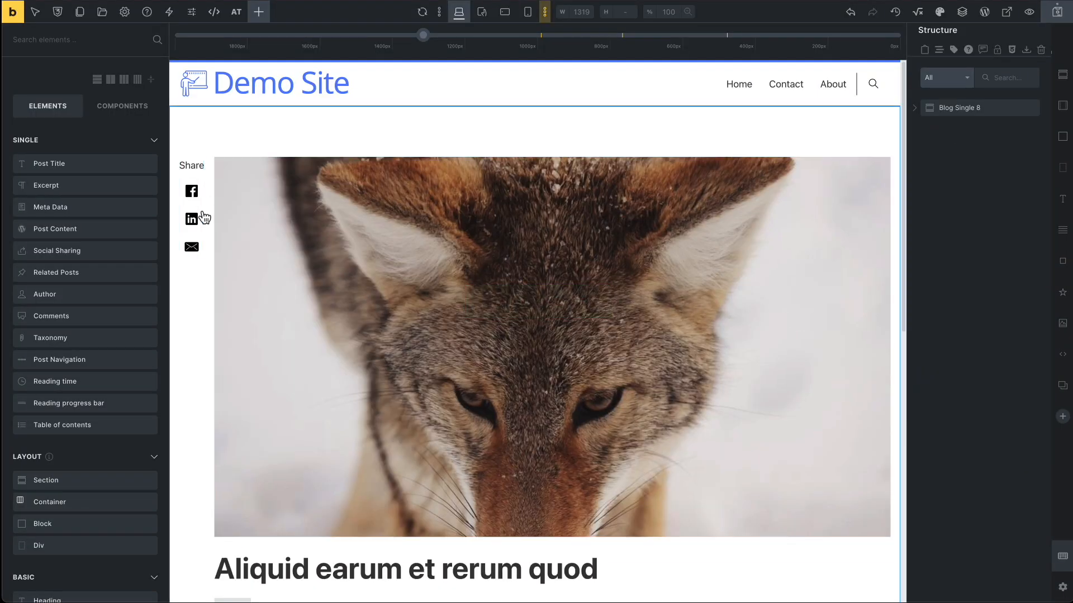
scroll(233, 229, "down", 6)
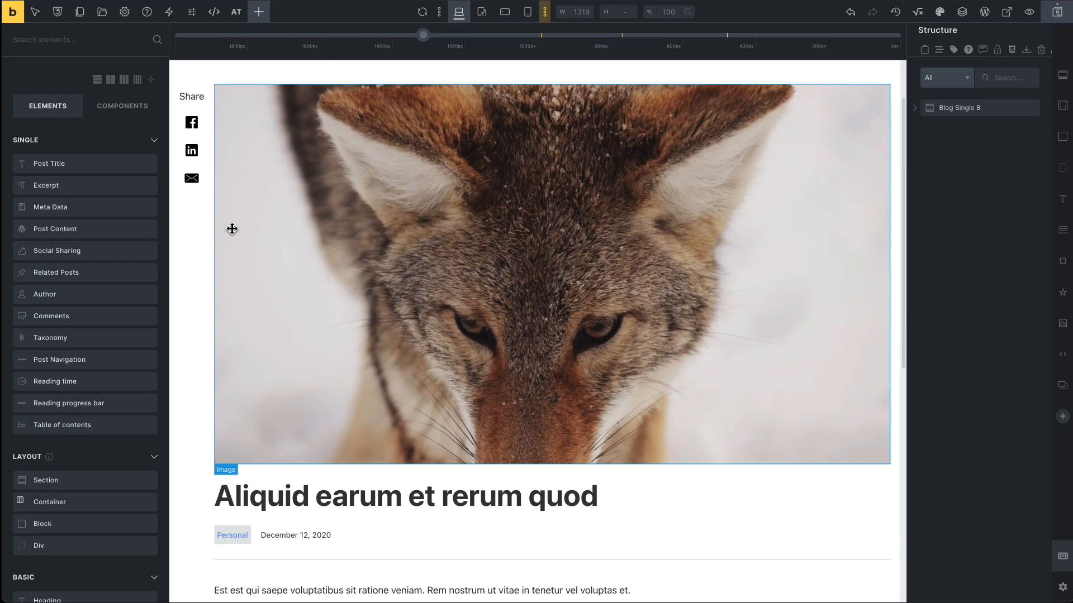
scroll(233, 229, "down", 6)
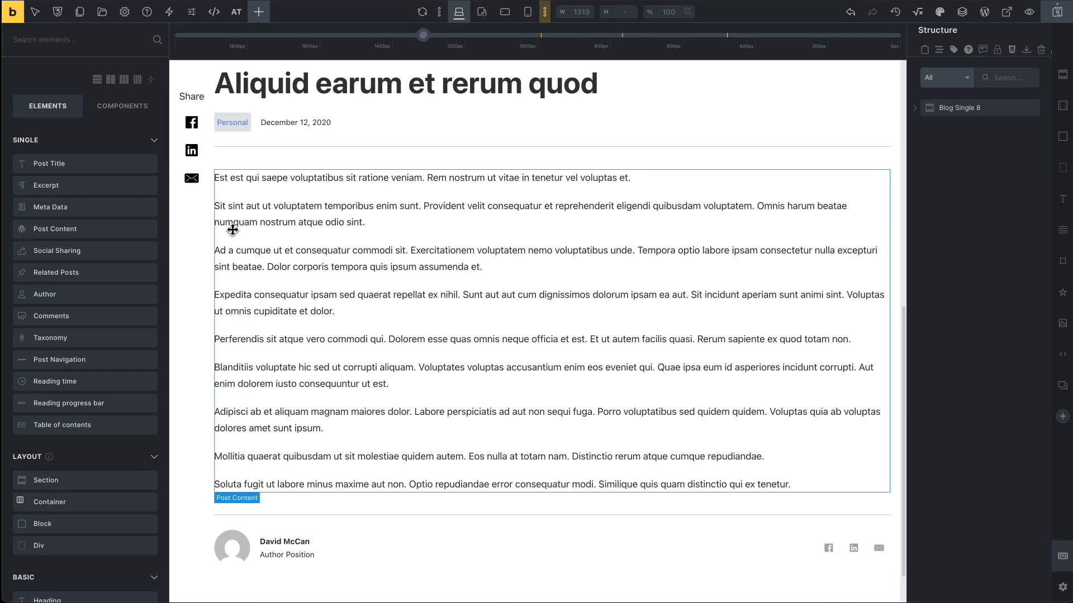
scroll(234, 232, "up", 12)
scroll(234, 231, "up", 3)
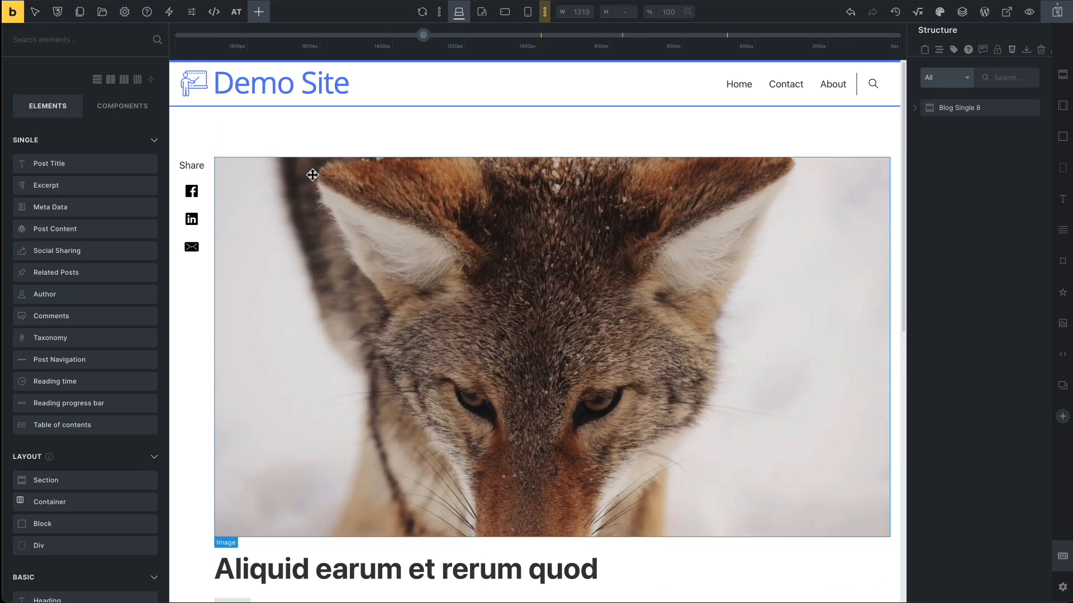
Save the Post Single template and leave the Bricks editor for the live site's home page.
left_click(1057, 14)
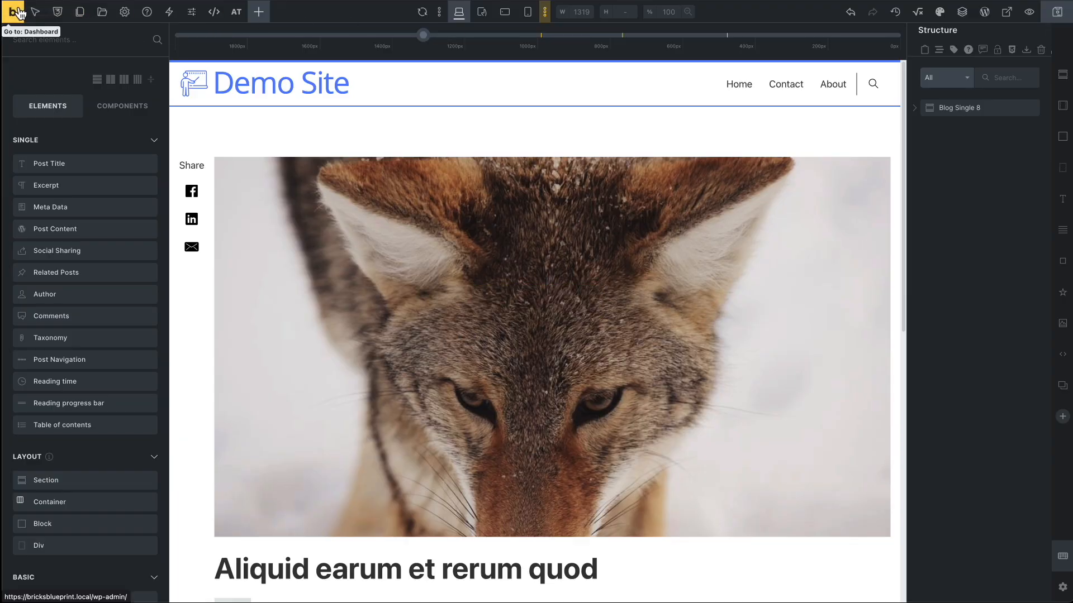
left_click(16, 13)
mouse_move(204, 11)
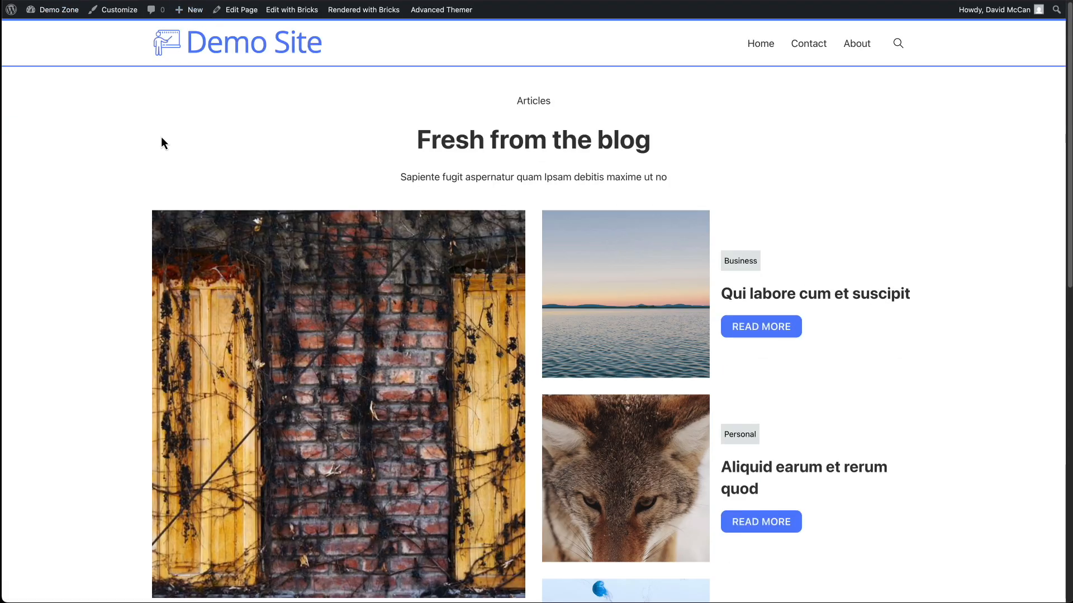
Browse the home page's blog section, open the post "Qui labore cum et suscipit", and review its layout down to the footer.
scroll(161, 136, "down", 5)
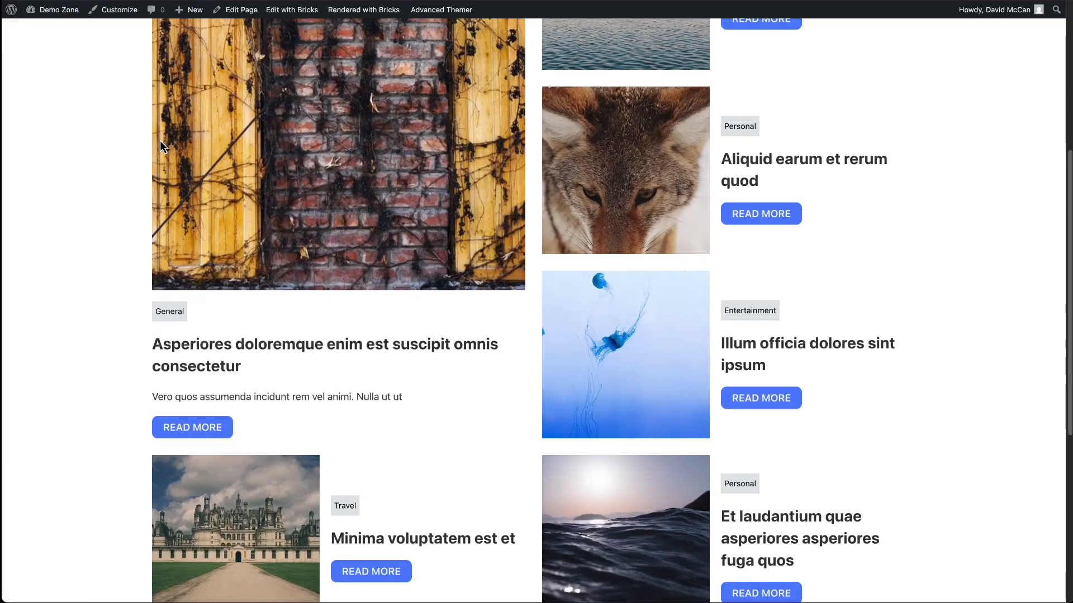
scroll(160, 141, "down", 5)
scroll(161, 144, "up", 7)
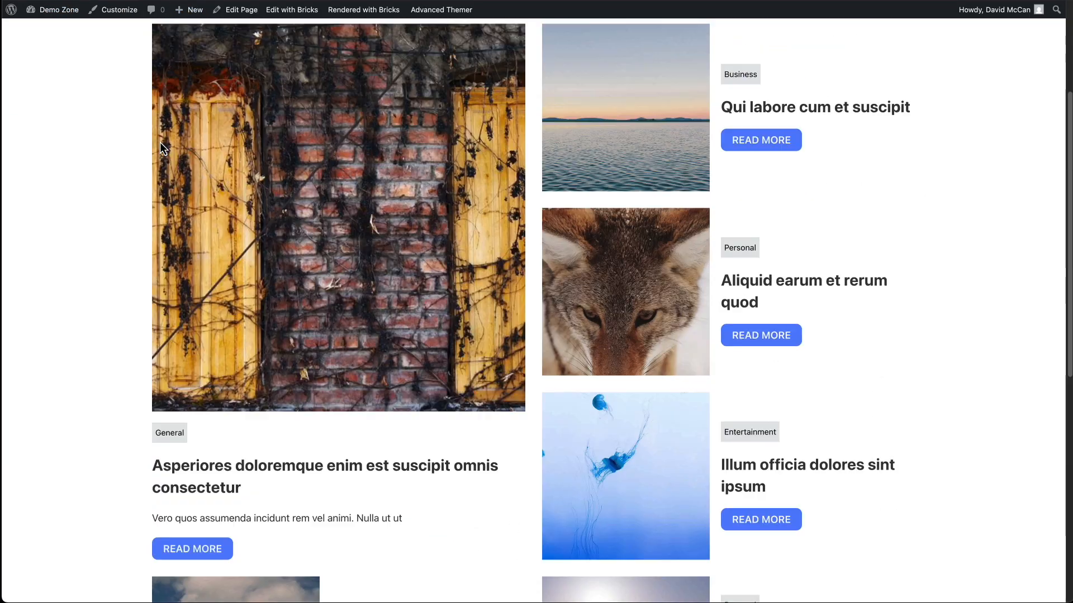
scroll(161, 148, "up", 3)
left_click(743, 328)
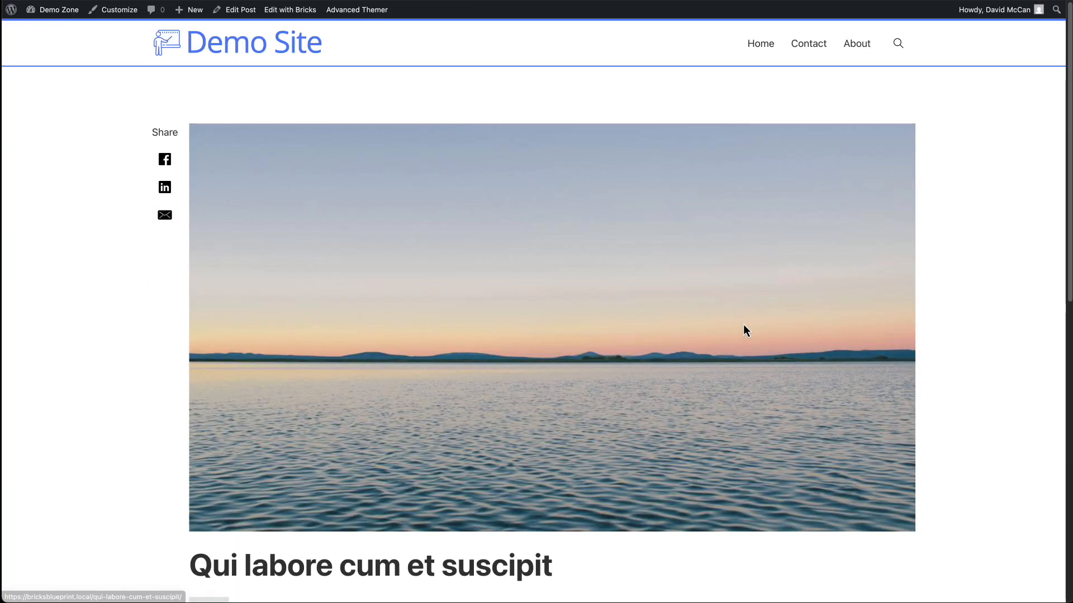
scroll(741, 322, "down", 7)
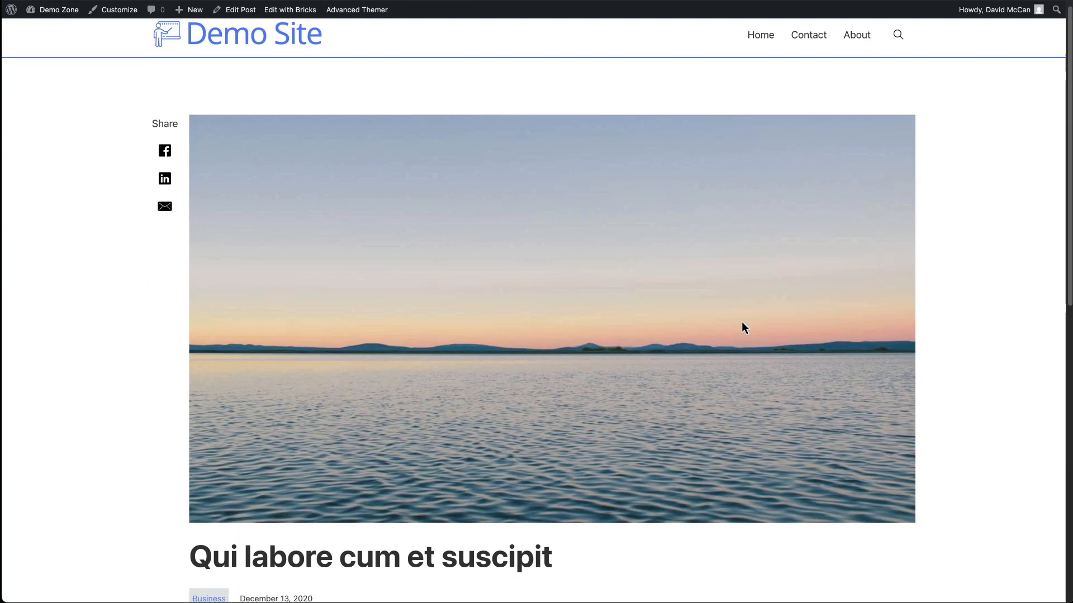
scroll(740, 321, "down", 3)
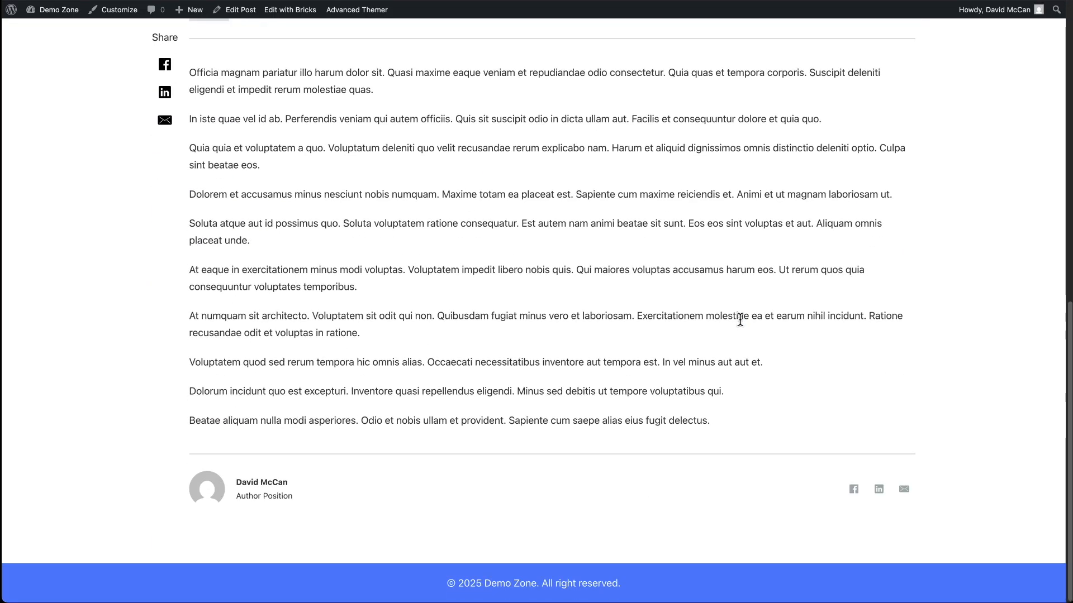
scroll(741, 321, "up", 10)
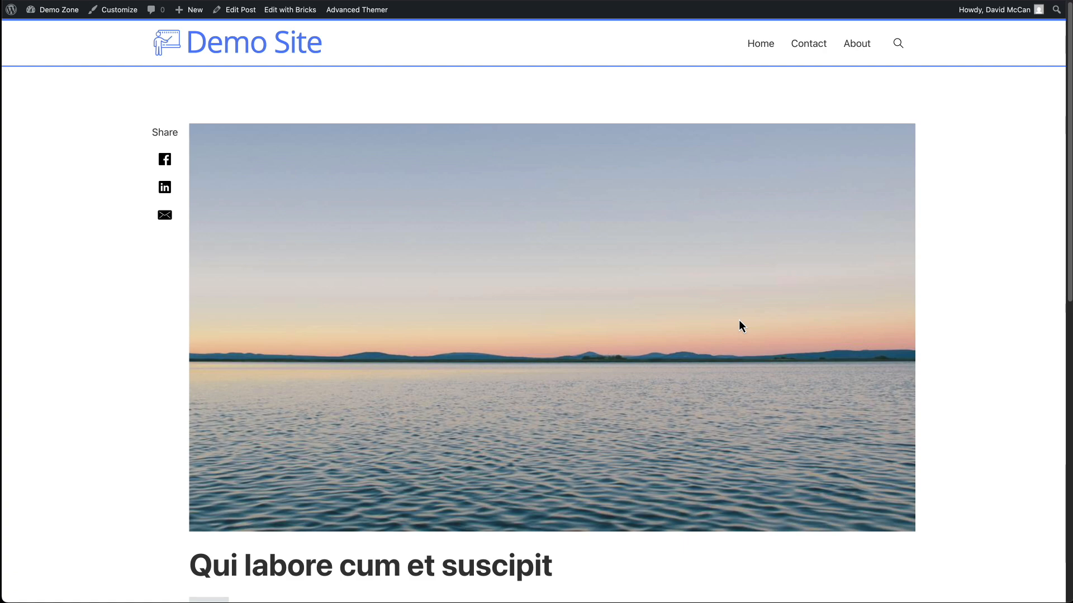